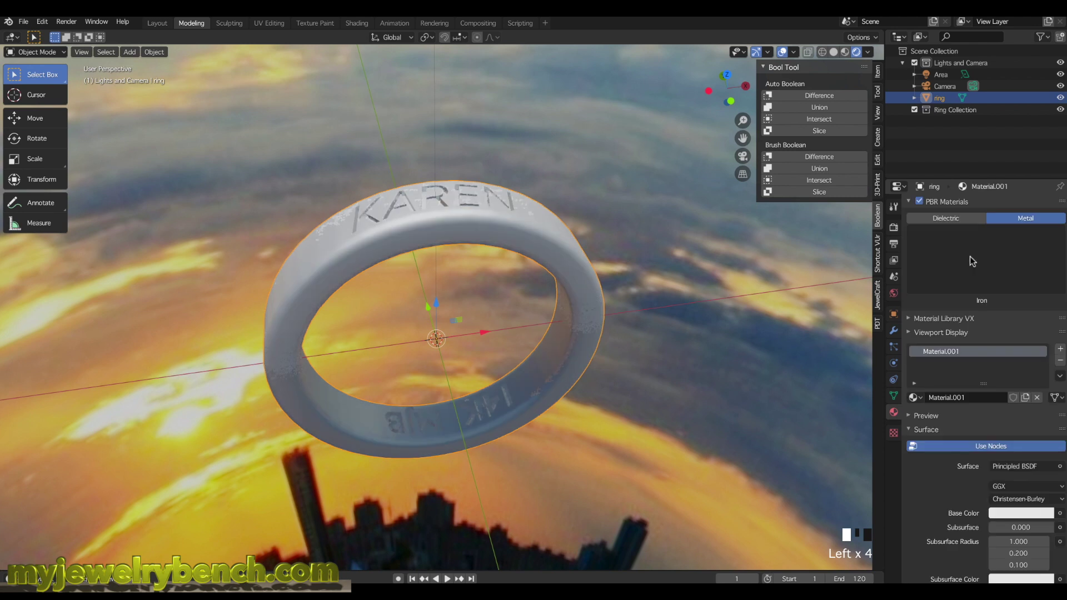
Step: Assign the Gold metal from the PBR materials to the engraved ring
click(1019, 218)
click(986, 259)
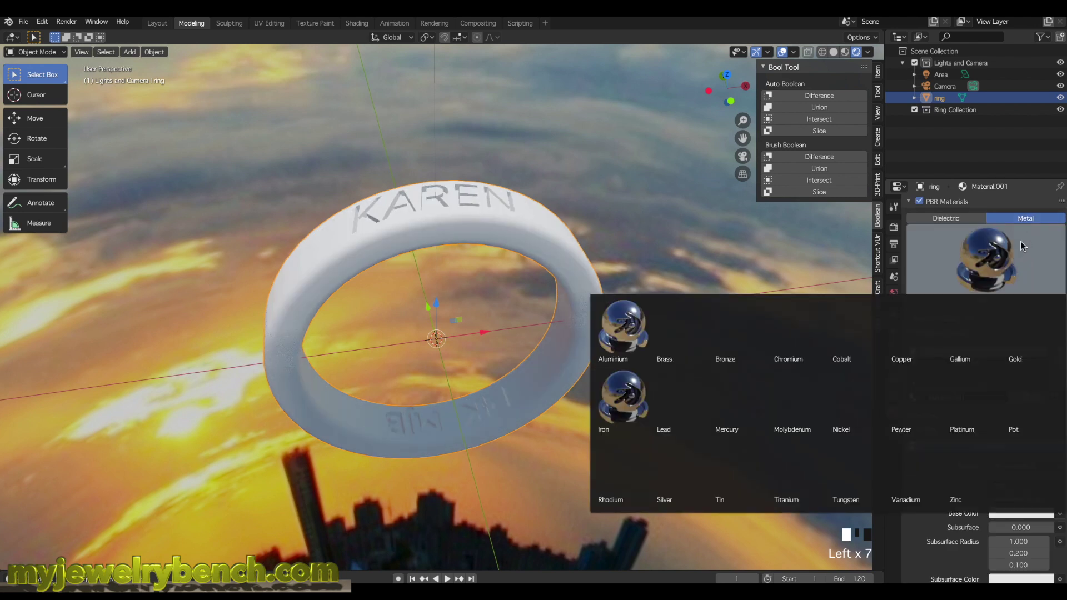
click(1027, 333)
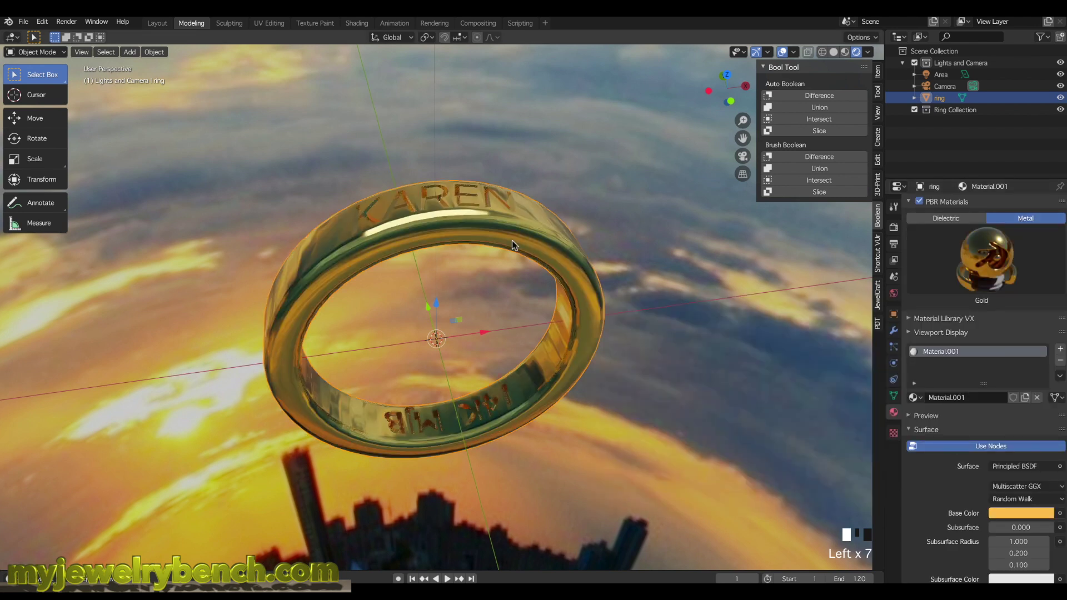
mouse_move(449, 260)
middle_down()
mouse_move(459, 268)
mouse_move(442, 276)
middle_up()
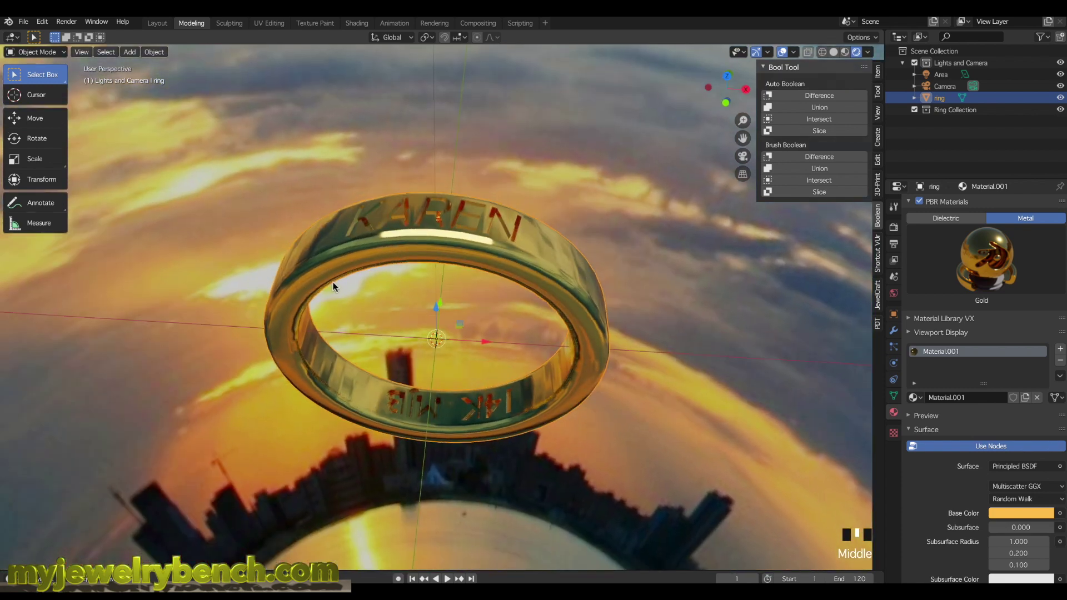
Step: Add a plane mesh to the ring scene and move it down beneath the ring
scroll(344, 286, down, 3)
key(shift+a)
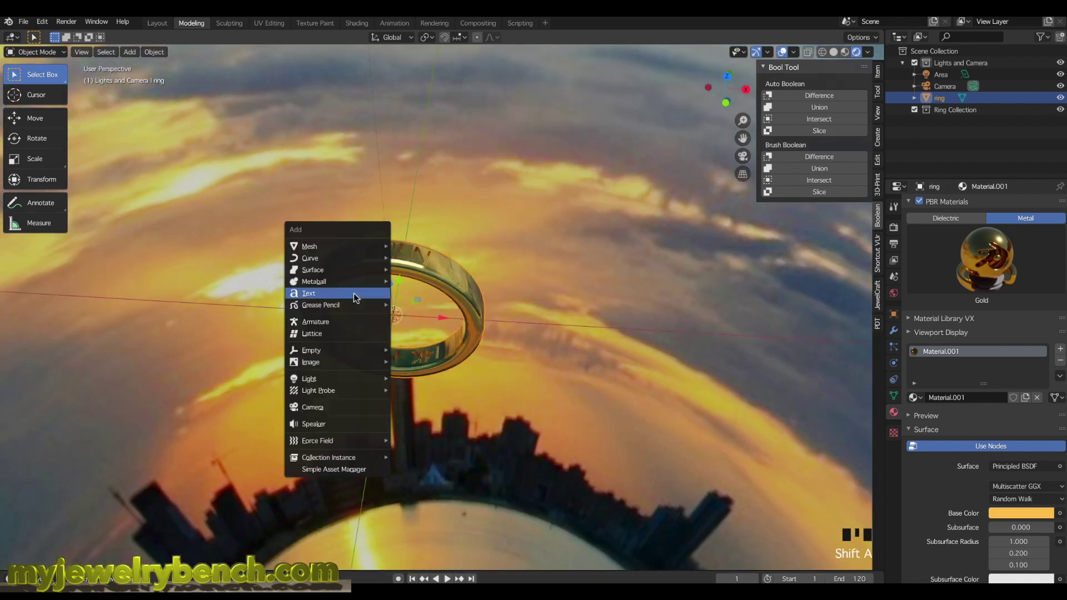
mouse_move(341, 246)
click(398, 247)
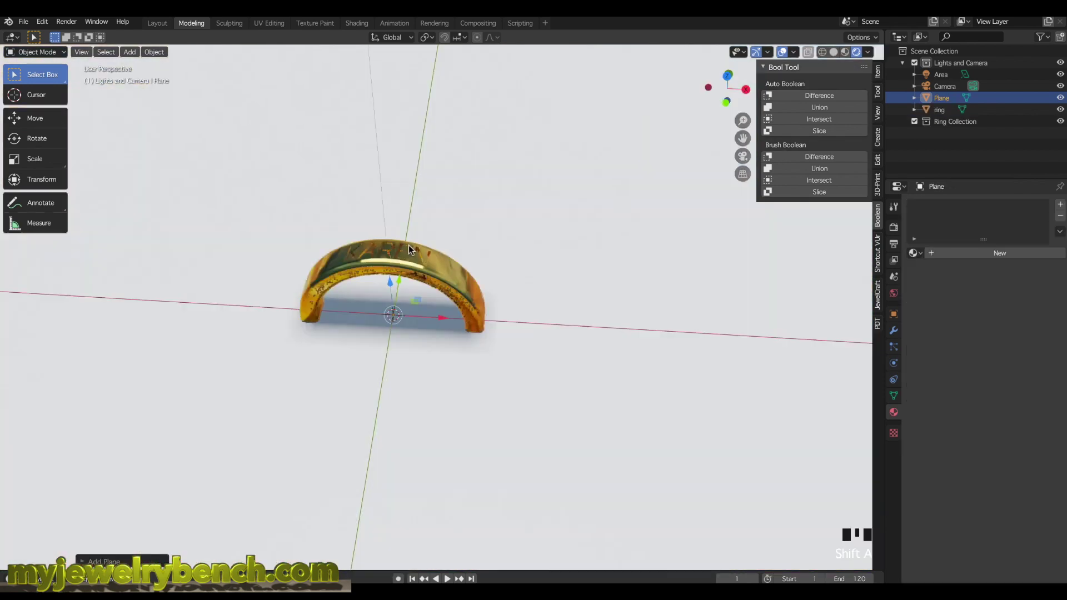
drag(393, 313, 397, 348)
middle_drag(396, 349, 382, 294)
scroll(379, 288, up, 2)
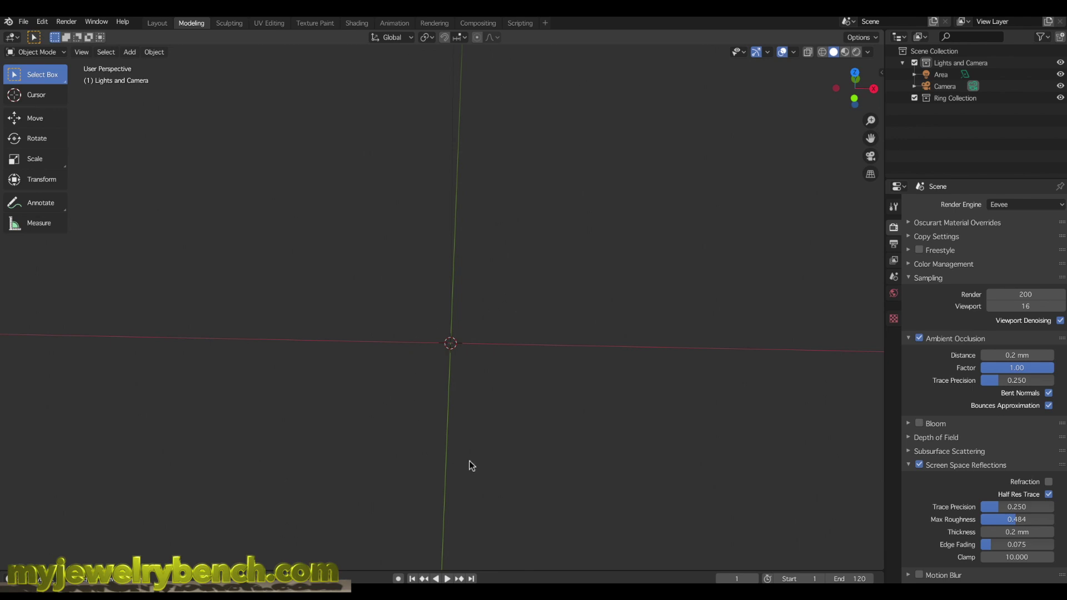
Step: Add a cube mesh at the origin and scale it down to about 21.4 mm per side
middle_drag(456, 341, 466, 341)
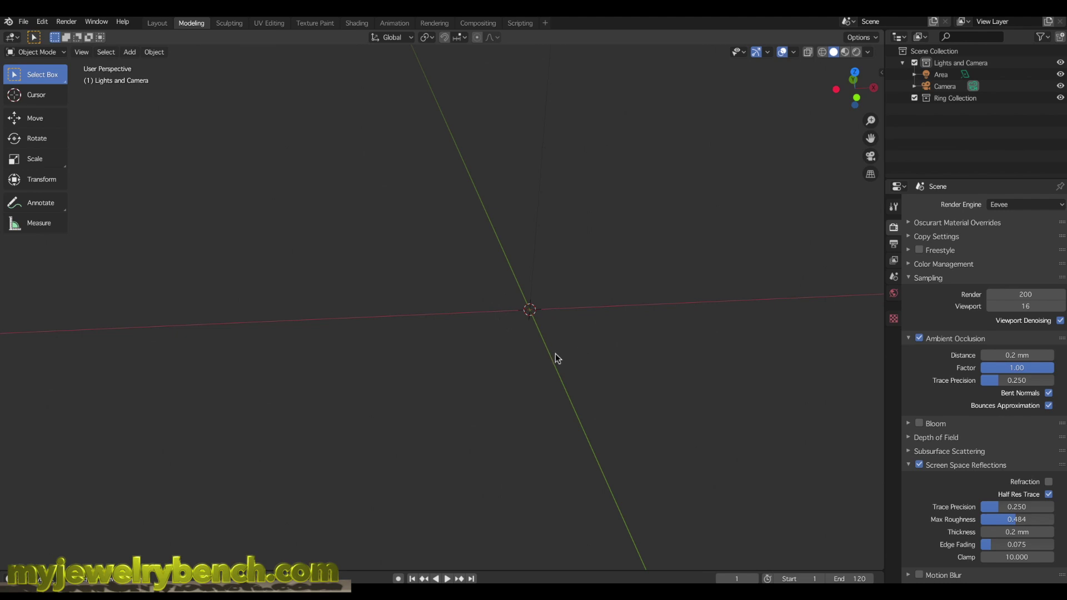
key(shift+a)
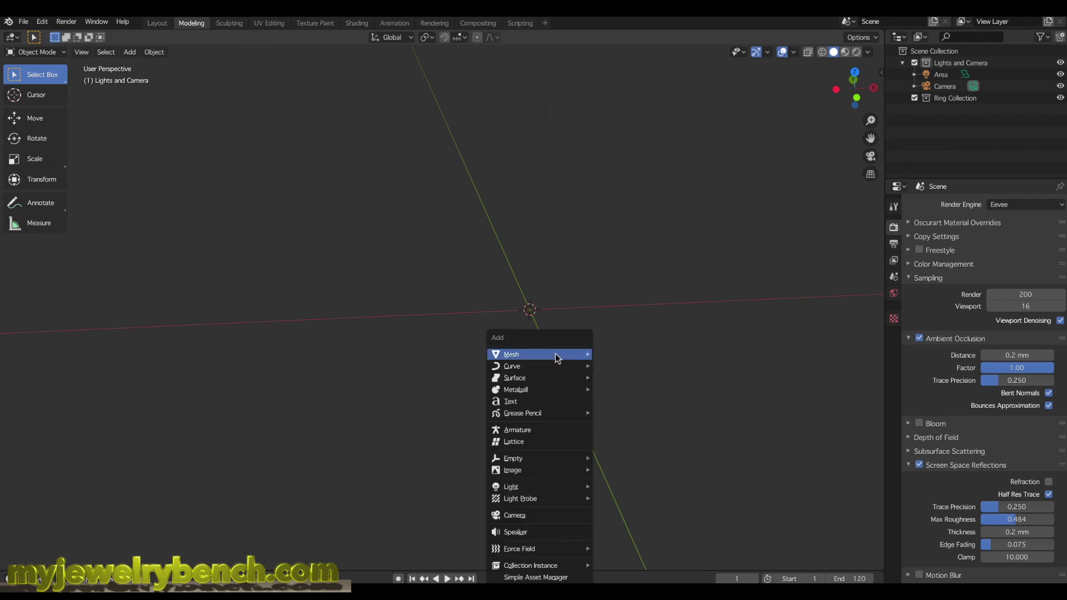
mouse_move(555, 354)
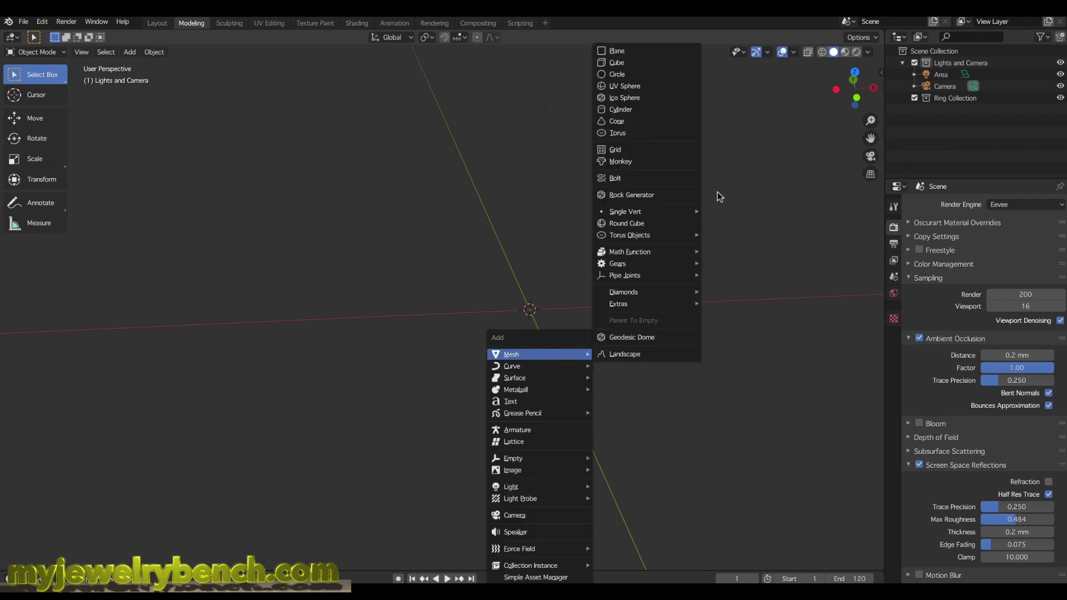
click(615, 63)
key(s)
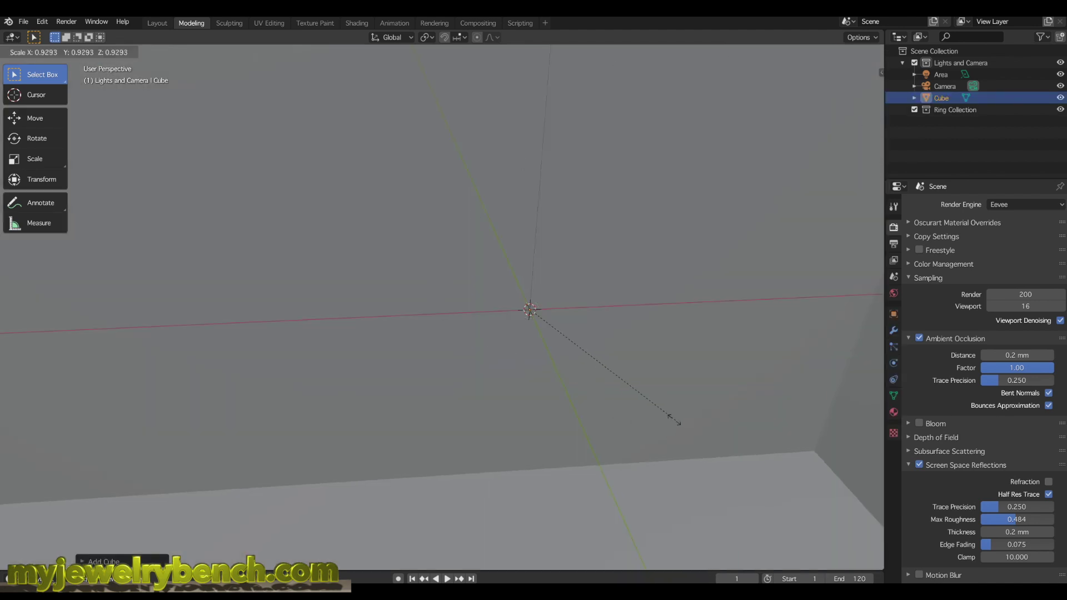
click(528, 329)
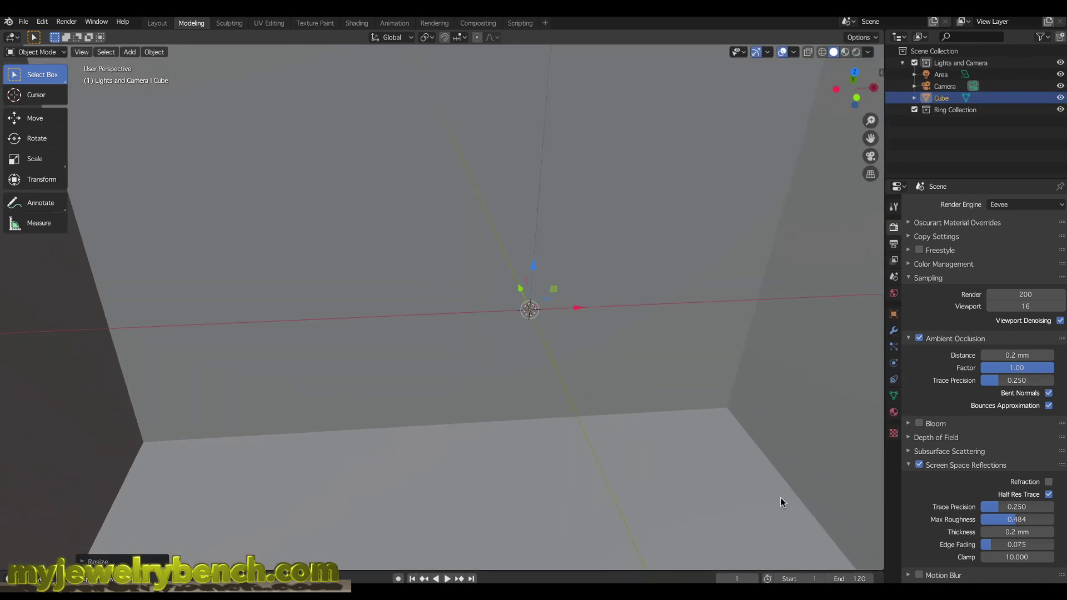
key(s)
click(641, 394)
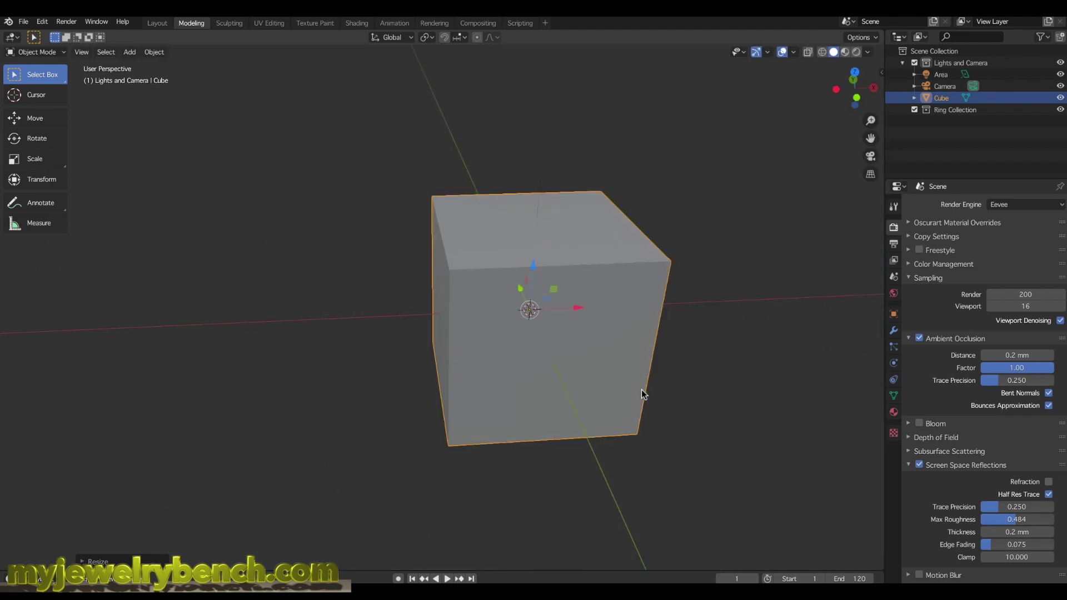
key(s)
click(555, 356)
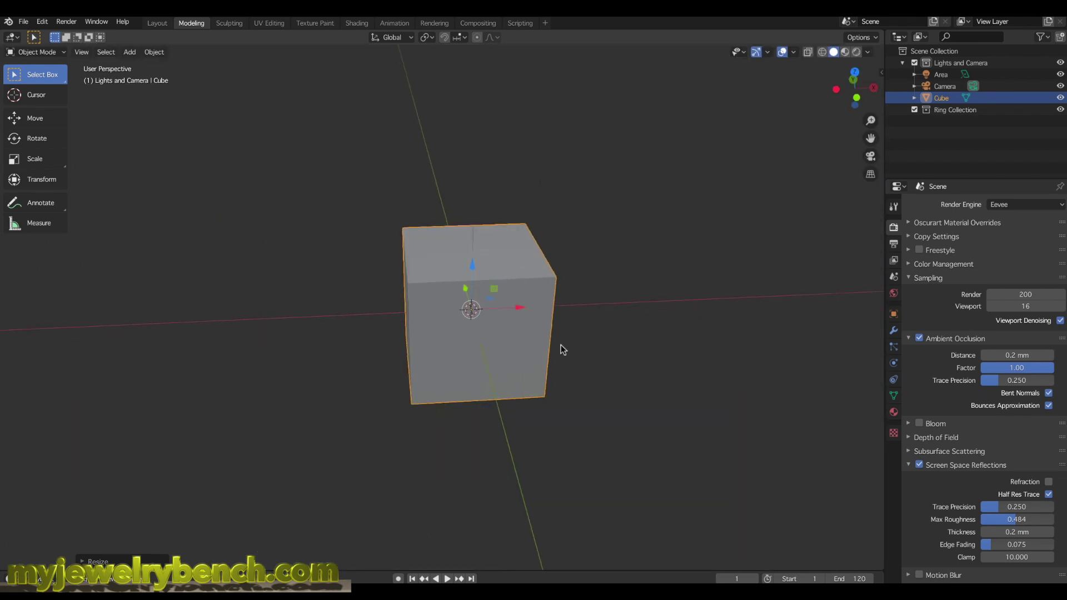
Step: Set the cube's X, Y and Z dimensions to 2 mm each
key(n)
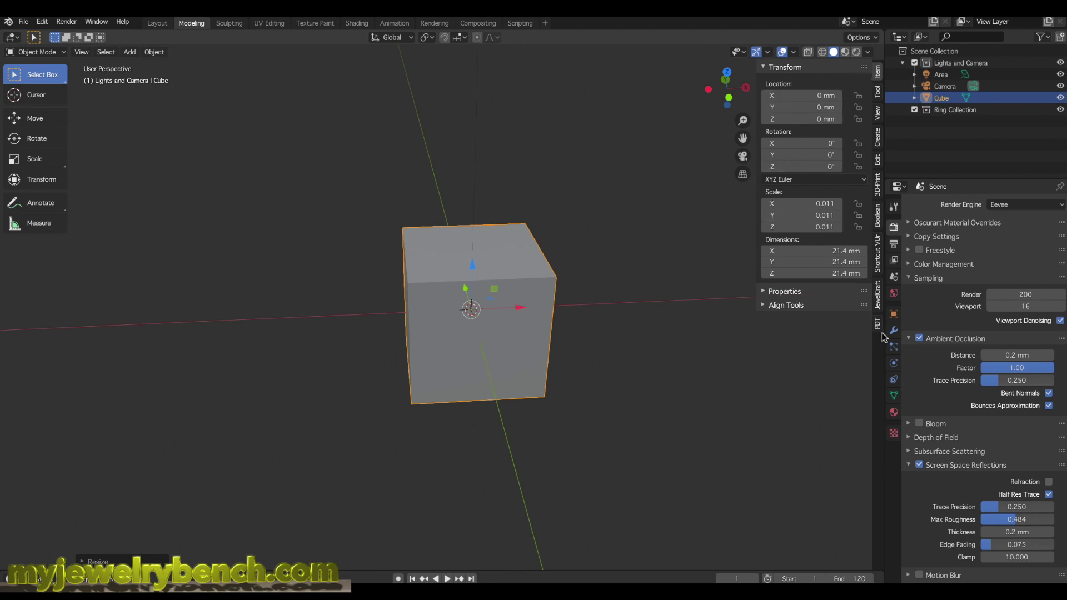
click(877, 255)
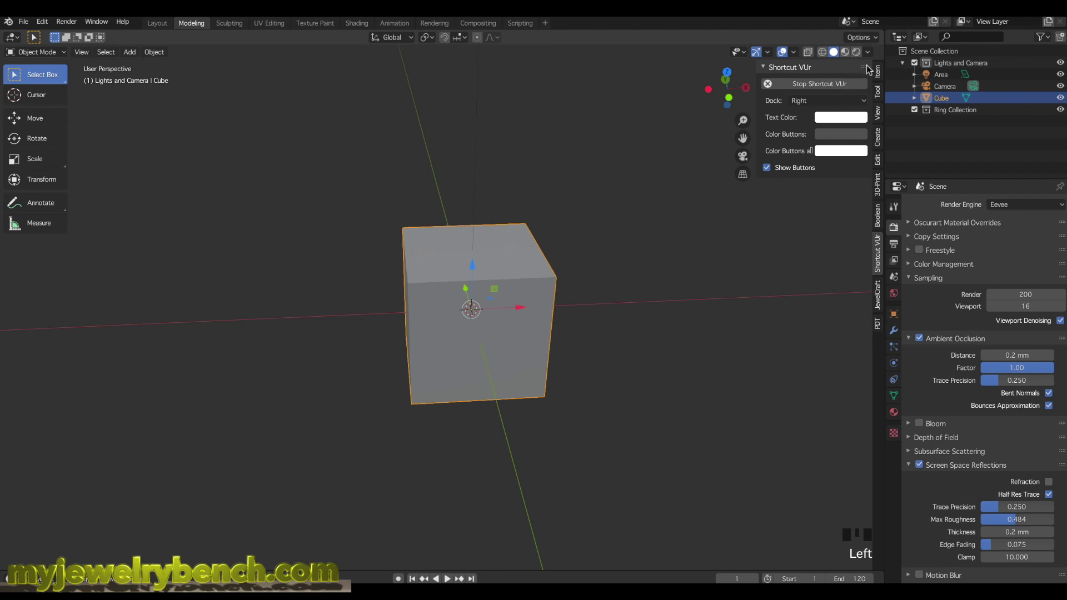
click(877, 72)
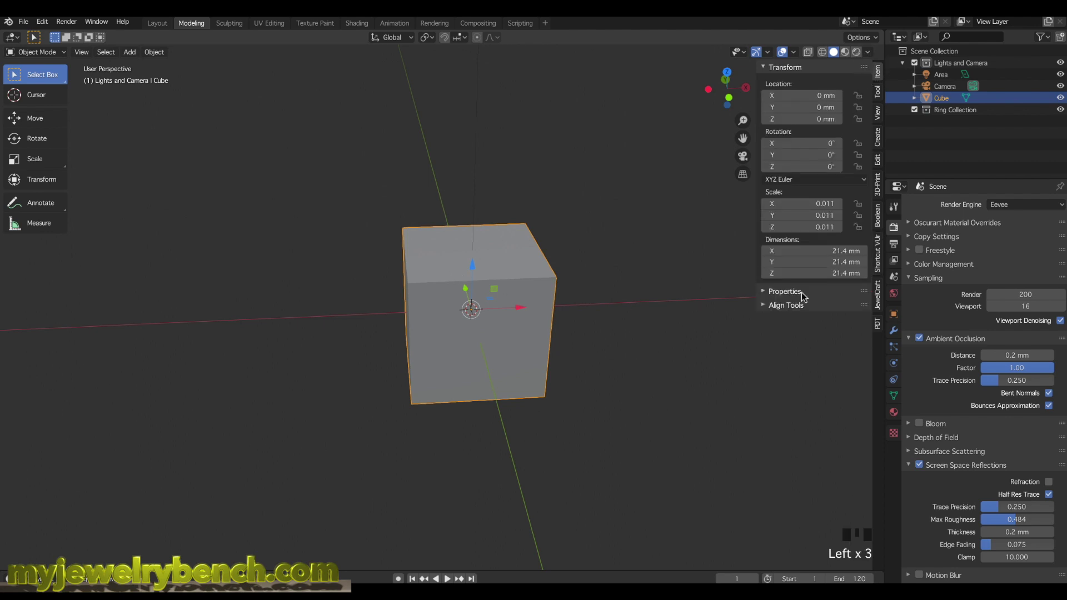
double_click(811, 251)
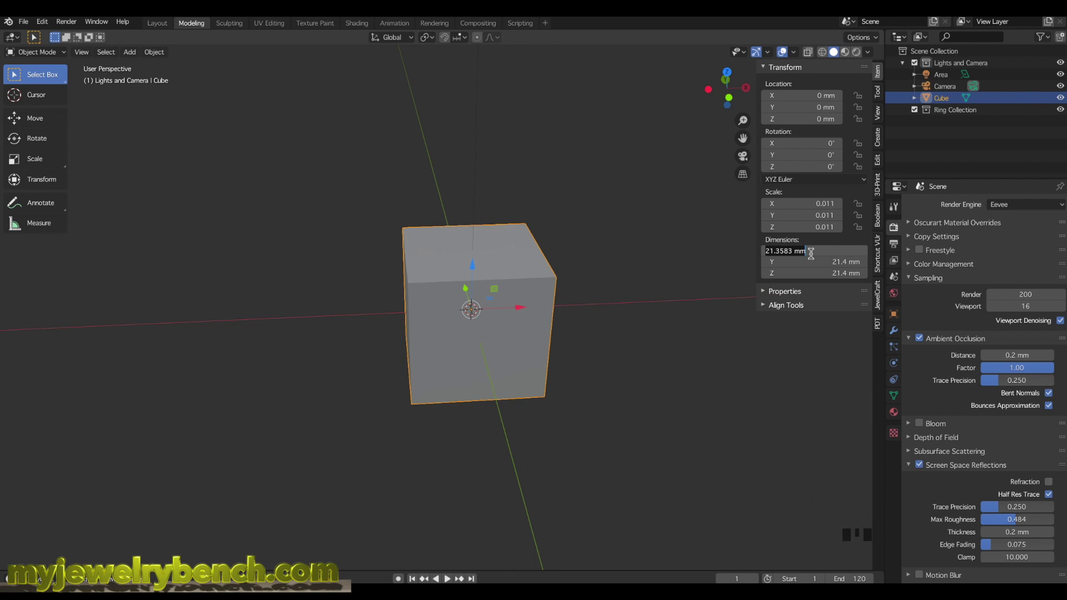
text(2 mm)
key(Tab)
text(2mm)
key(Tab)
text(2mm)
Step: Set the cube's Y dimension to 3.5 mm
click(788, 263)
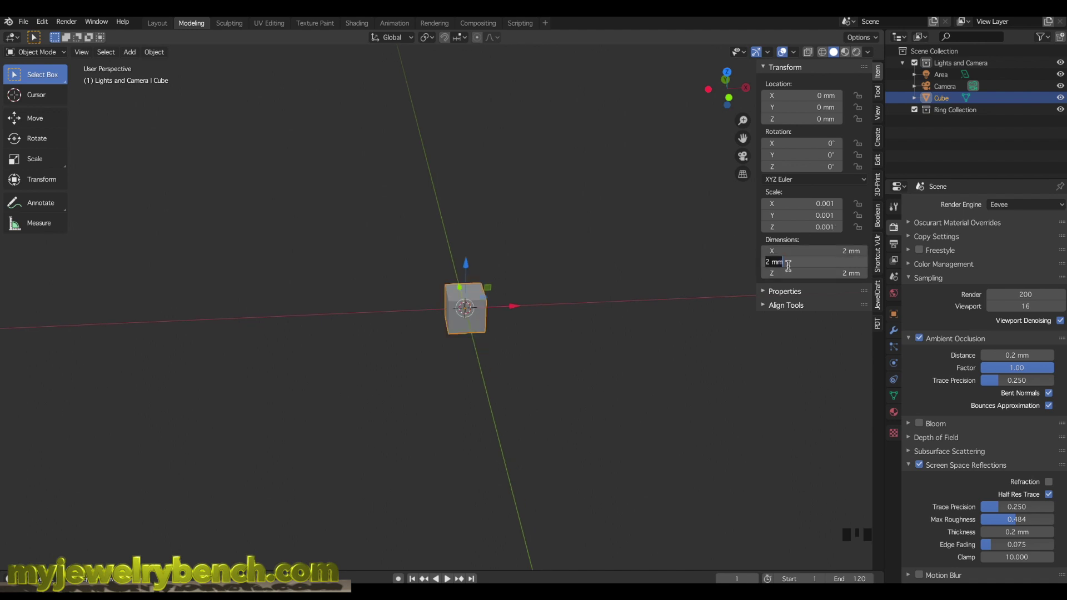
text(3.5 mm)
key(Return)
Step: Scale the block along the X axis into a bar about 57 mm long
scroll(423, 345, down, 3)
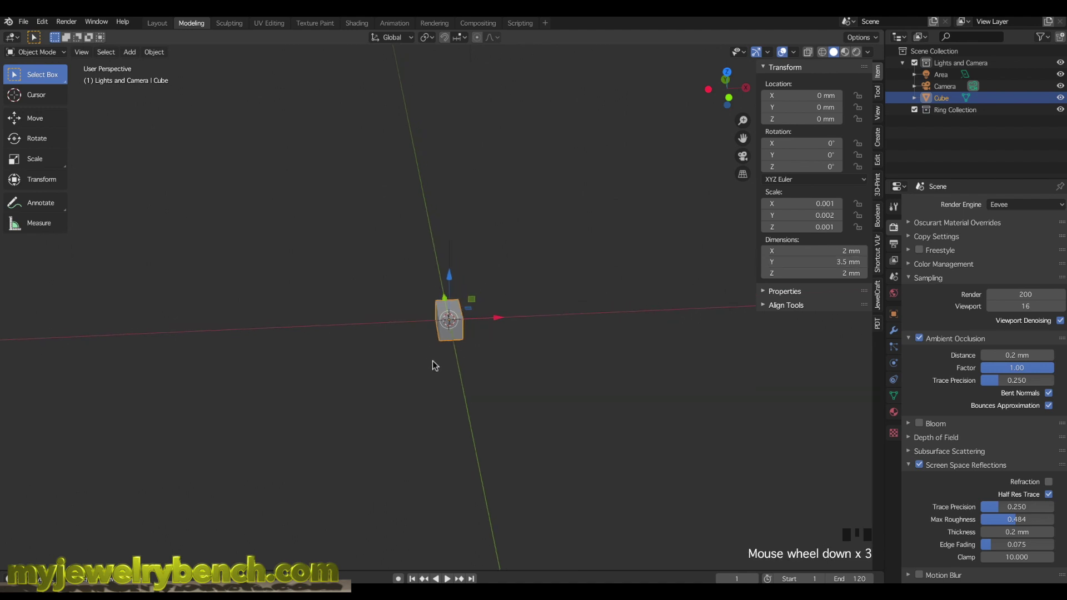
key(s)
key(x)
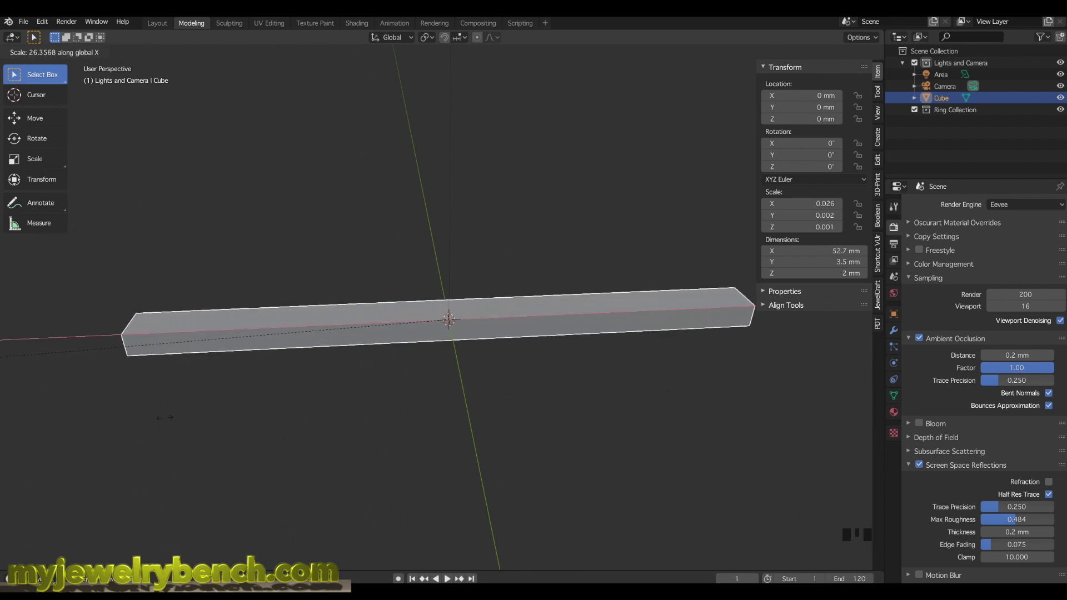
click(70, 430)
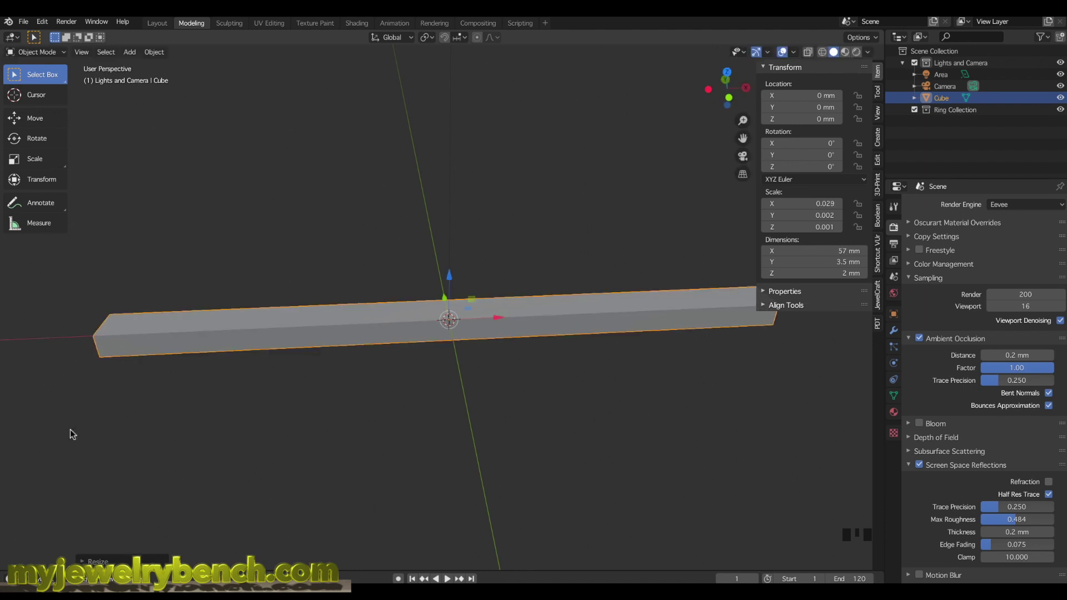
Step: Add a dense series of evenly spaced loop cuts crosswise along the bar's whole length, leaving them unshifted, and return to Object Mode
scroll(347, 422, down, 3)
scroll(463, 396, up, 2)
middle_drag(394, 365, 396, 357)
key(Tab)
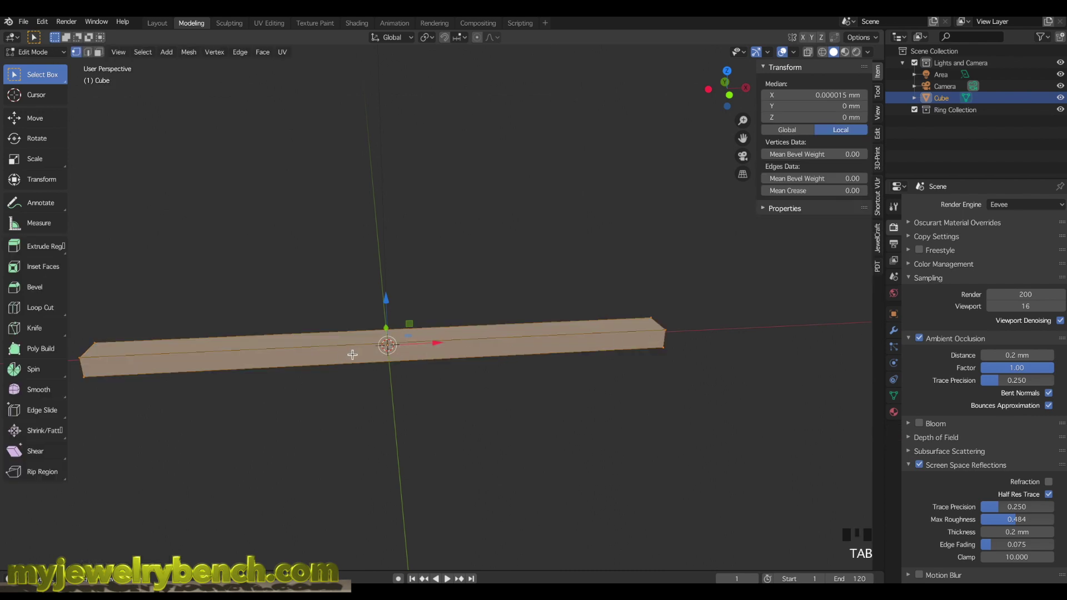
key(ctrl+r)
scroll(403, 347, up, 15)
click(397, 346)
right_click(397, 346)
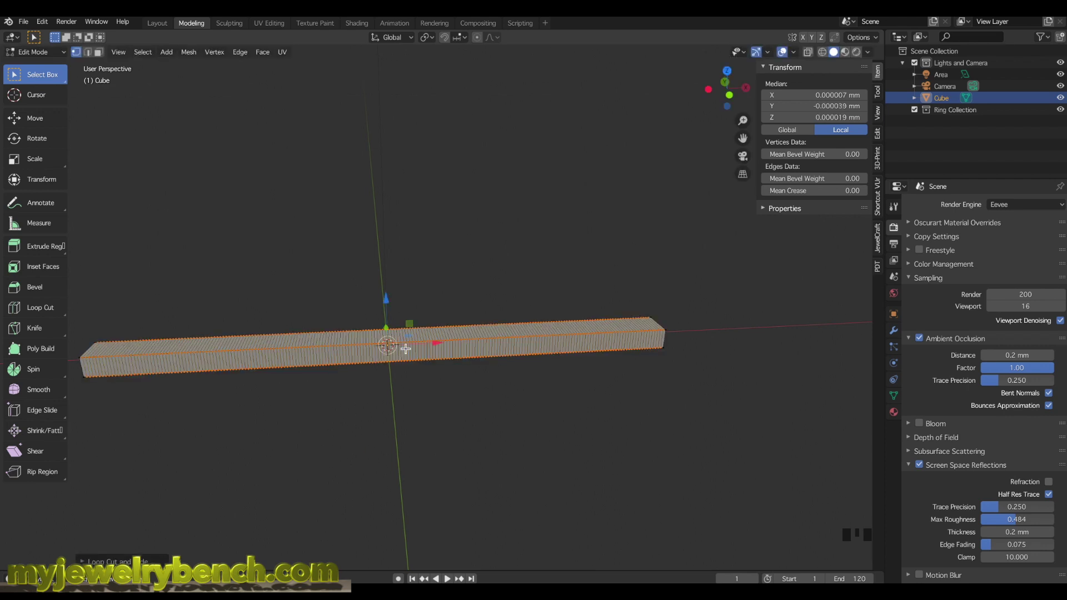
key(Tab)
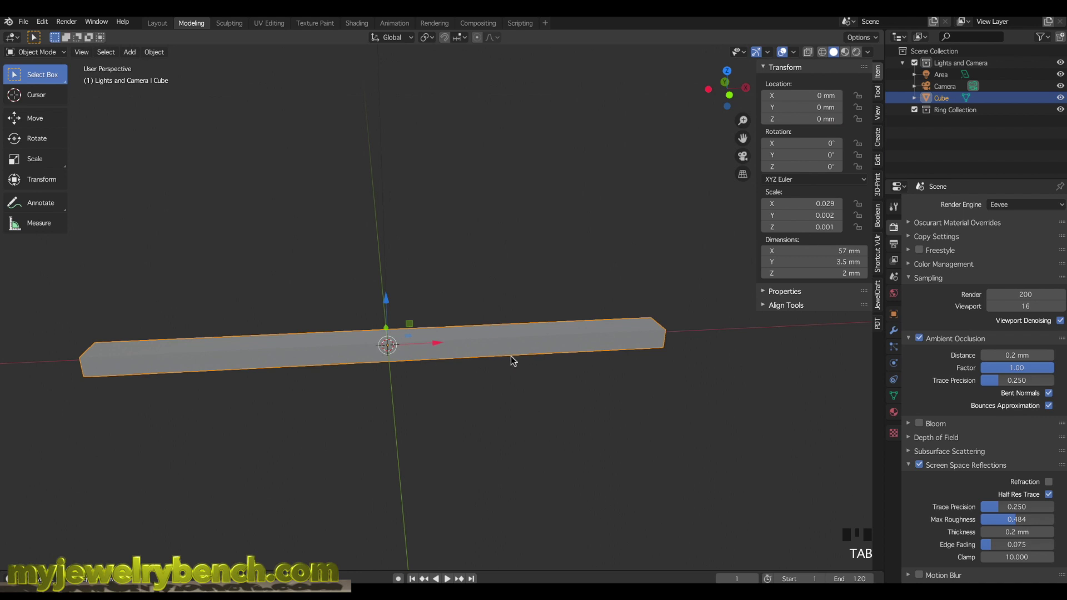
Step: Add a Bezier circle curve at the origin, centred on the bar
middle_drag(452, 369, 424, 358)
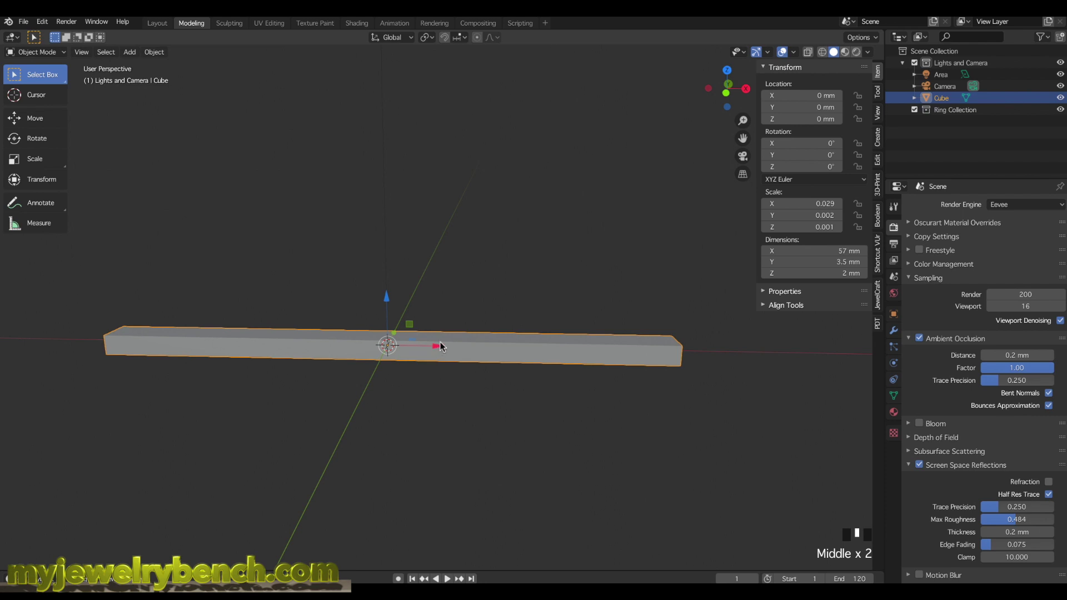
scroll(445, 346, down, 3)
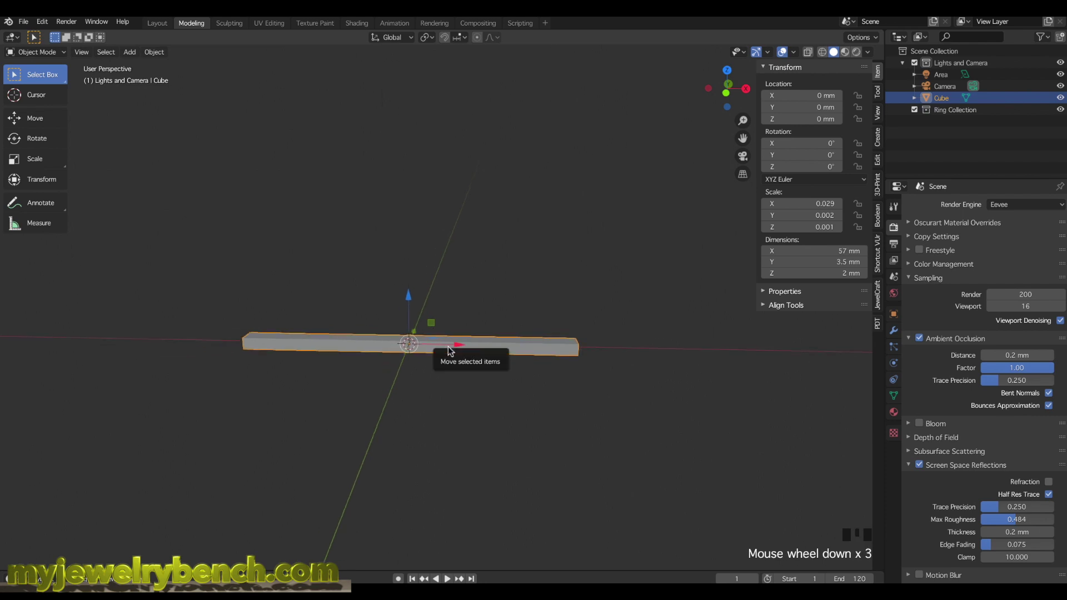
key(shift+a)
mouse_move(424, 358)
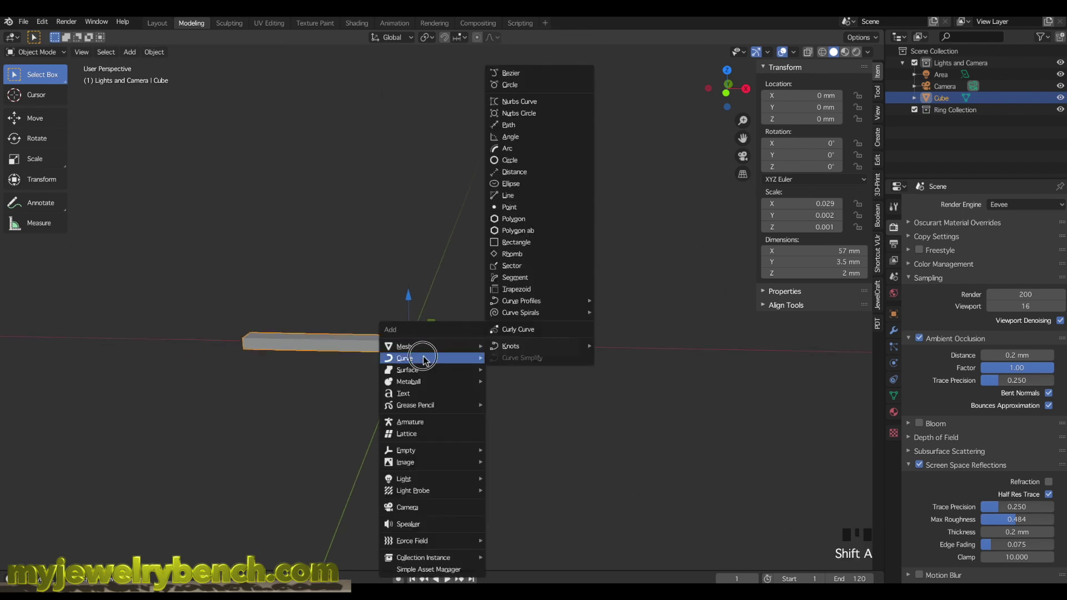
click(510, 85)
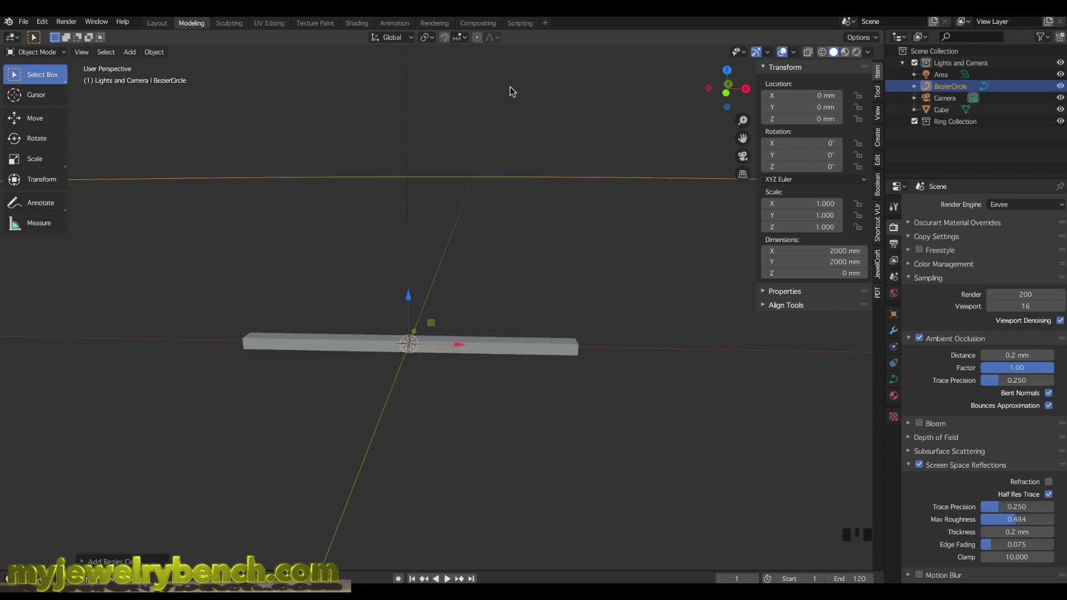
Step: Set the Bezier circle's X and Y dimensions to 18 mm and rotate it 90° about the X axis
click(815, 254)
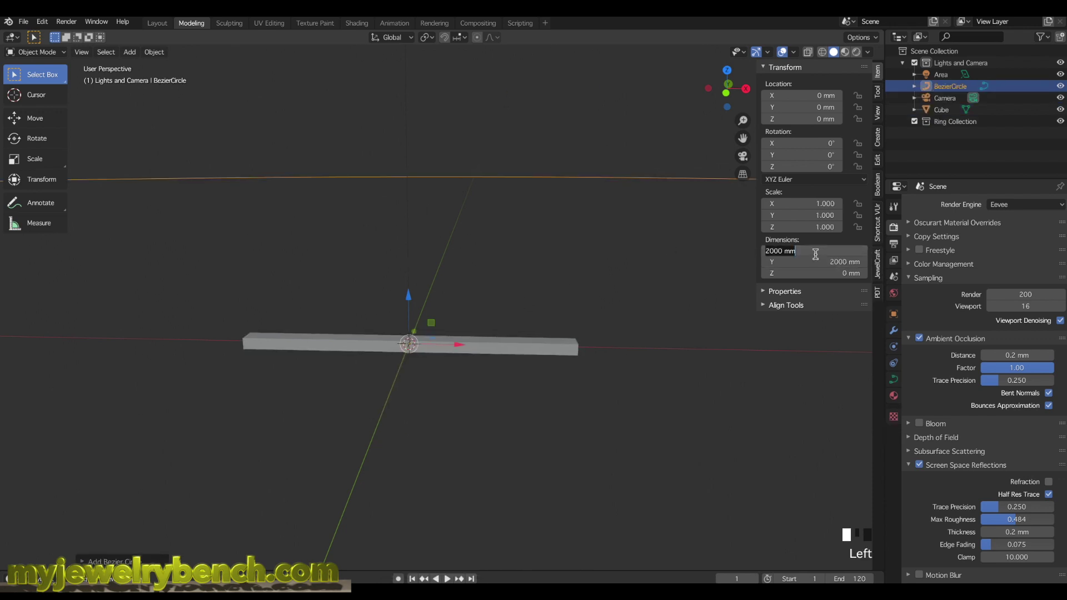
text(18 mm)
key(Tab)
text(18mm)
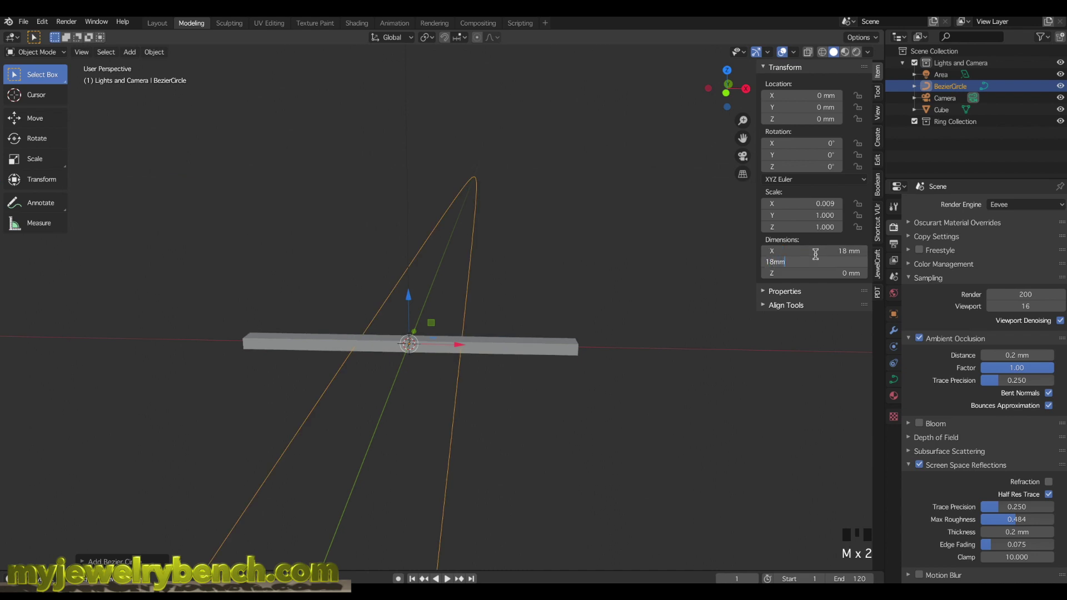
key(Return)
text(rx90)
key(Return)
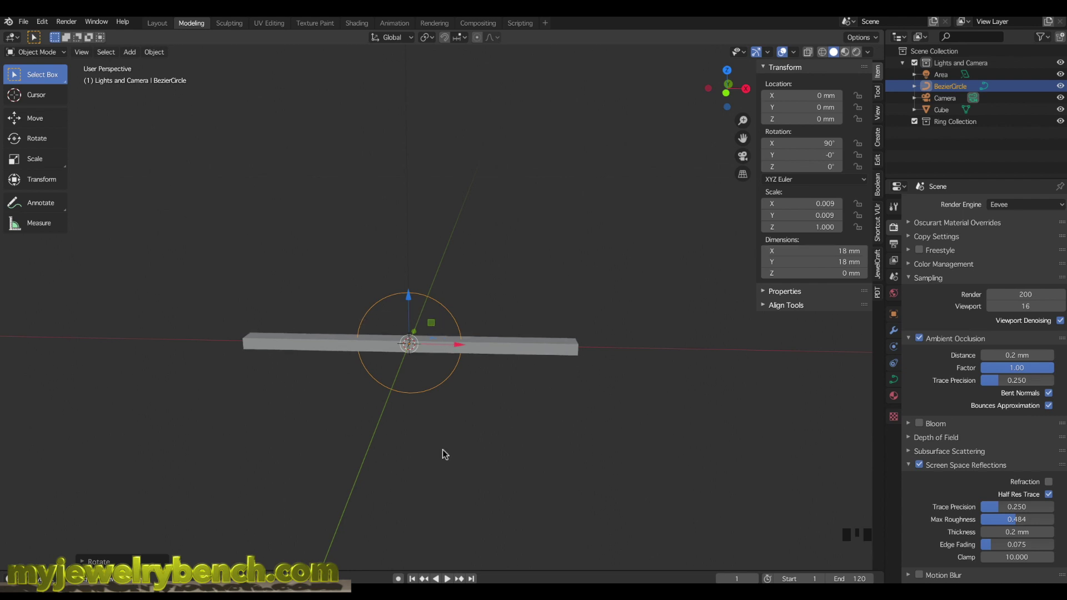
Step: Add a Curve modifier to the bar with BezierCircle as its object, deforming the bar along the X axis into a ring
middle_drag(524, 358, 495, 364)
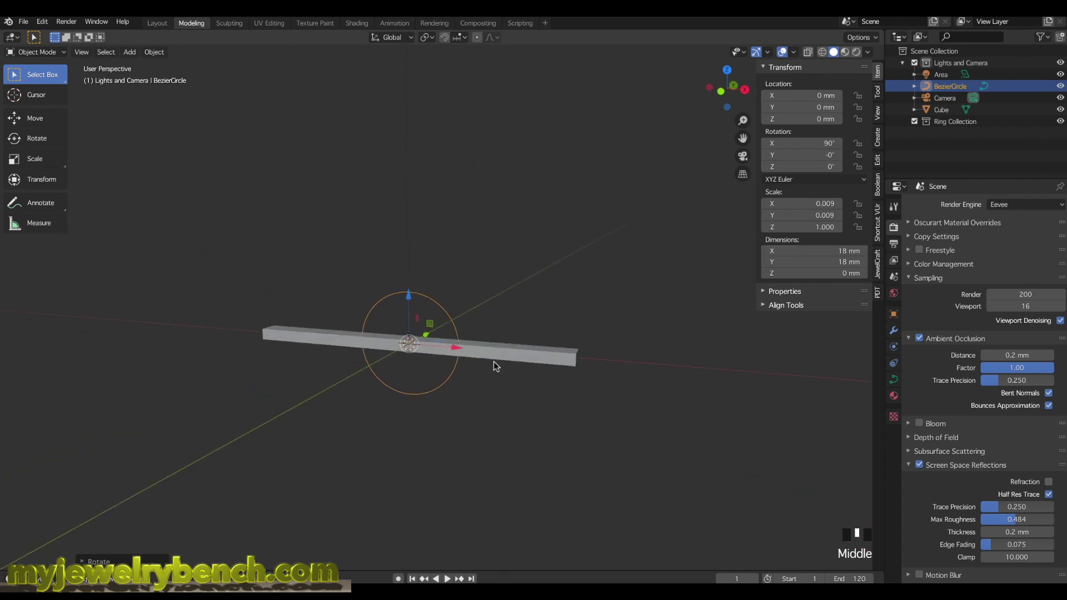
click(502, 362)
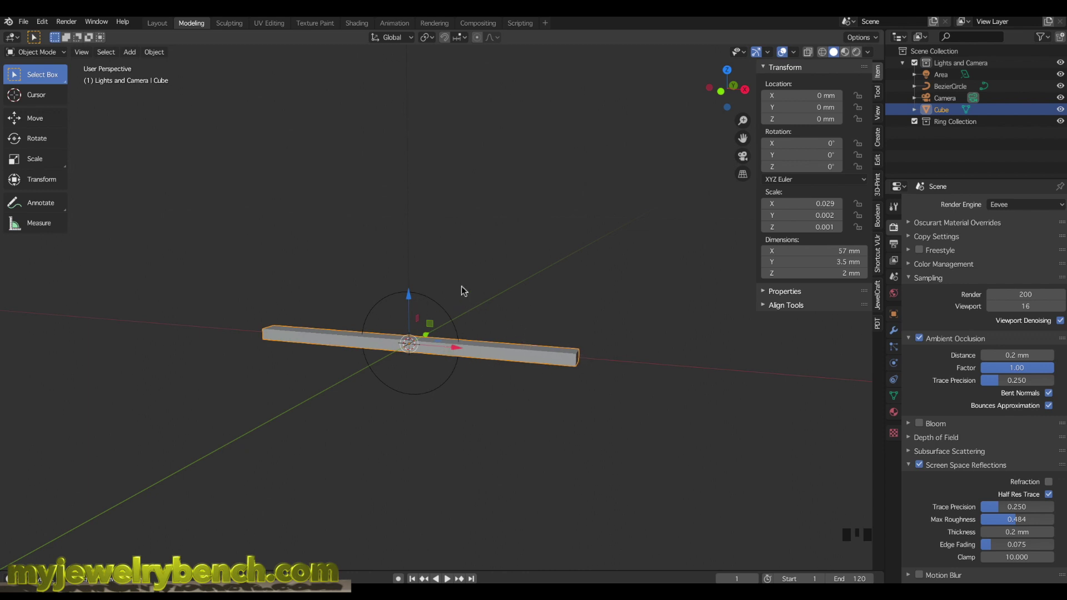
click(435, 301)
click(489, 358)
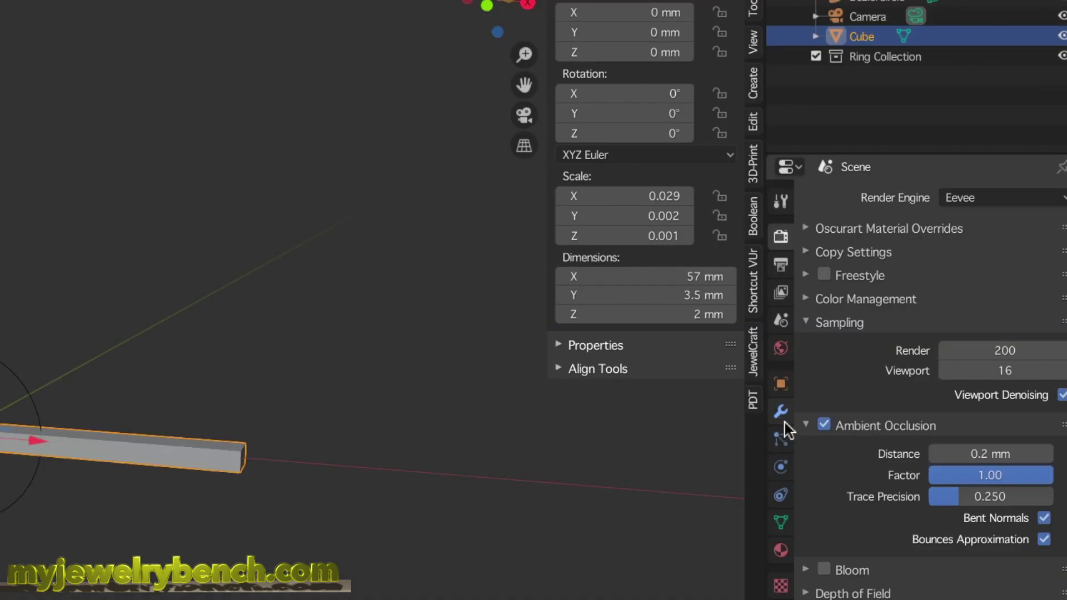
click(790, 415)
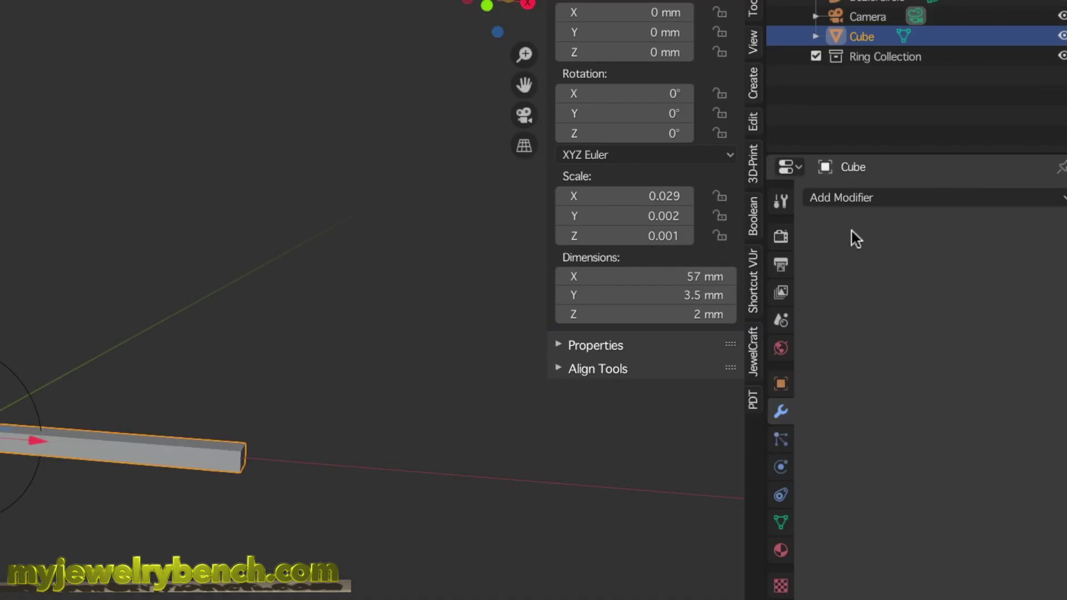
click(861, 206)
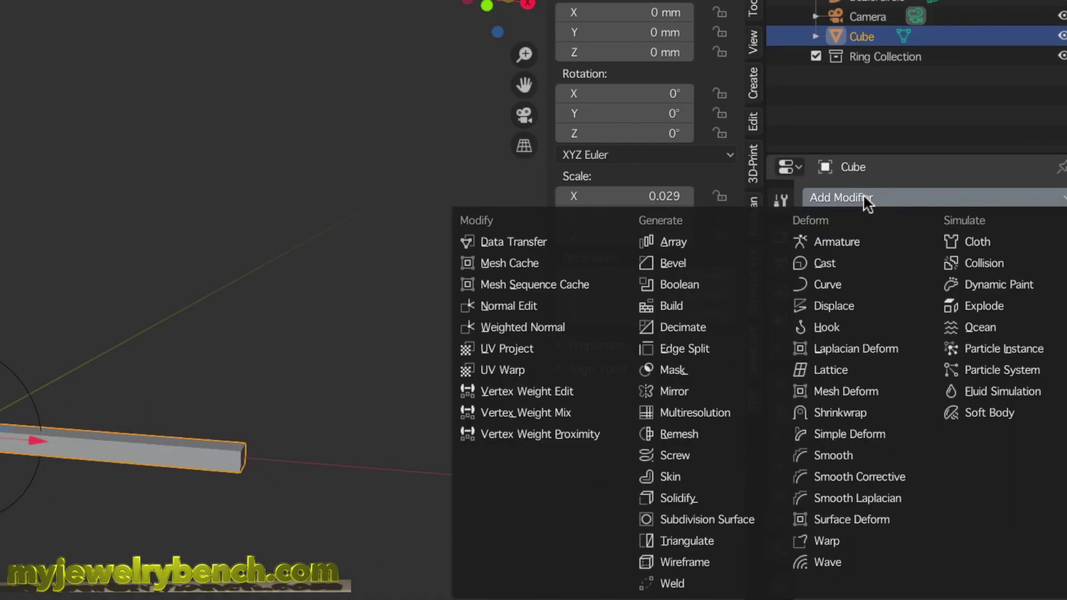
click(836, 284)
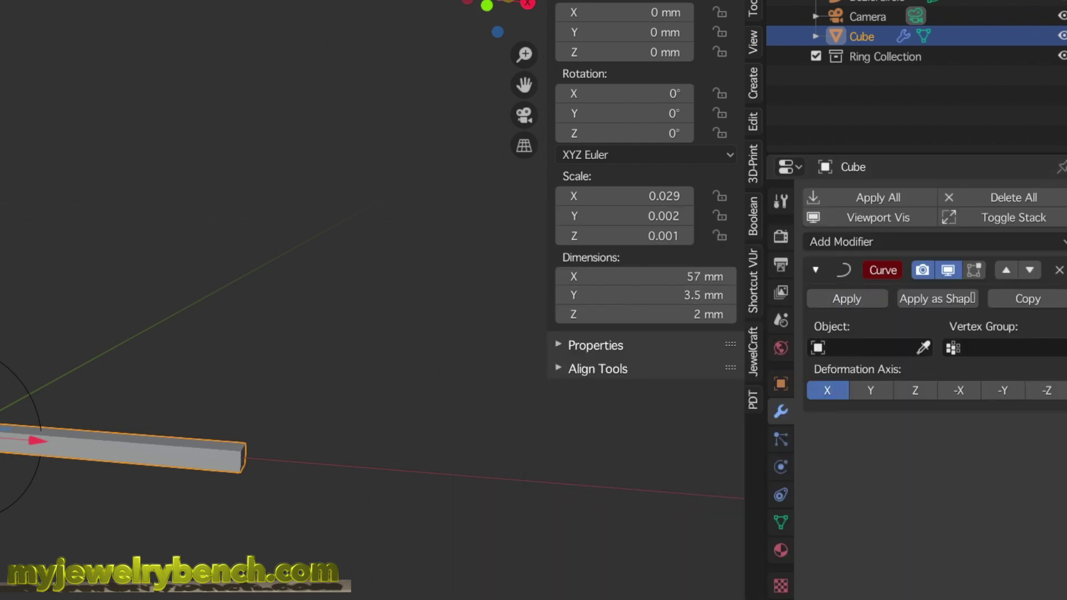
click(865, 347)
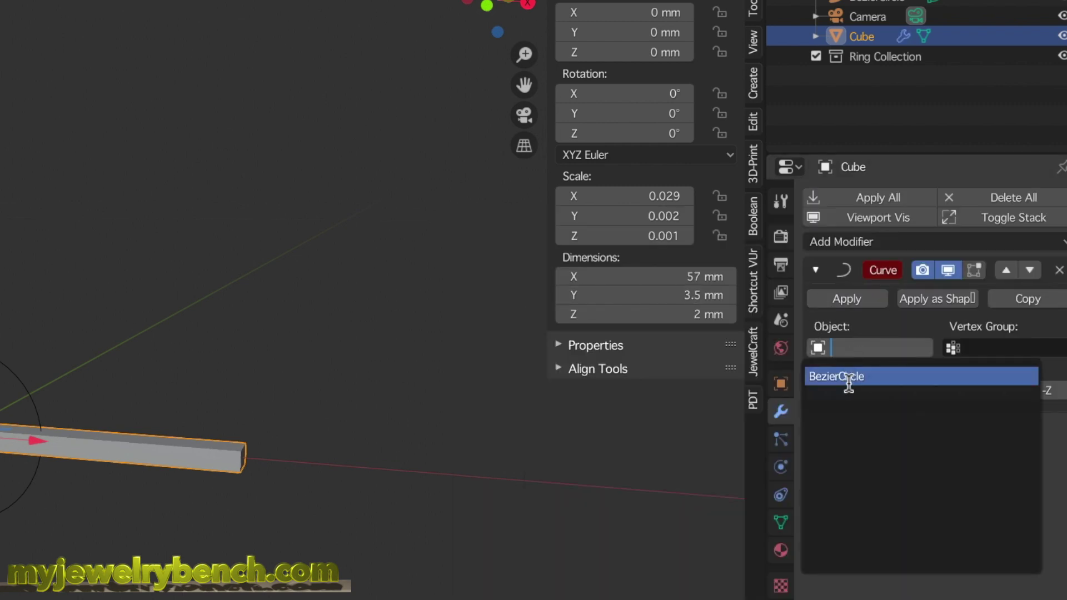
click(861, 376)
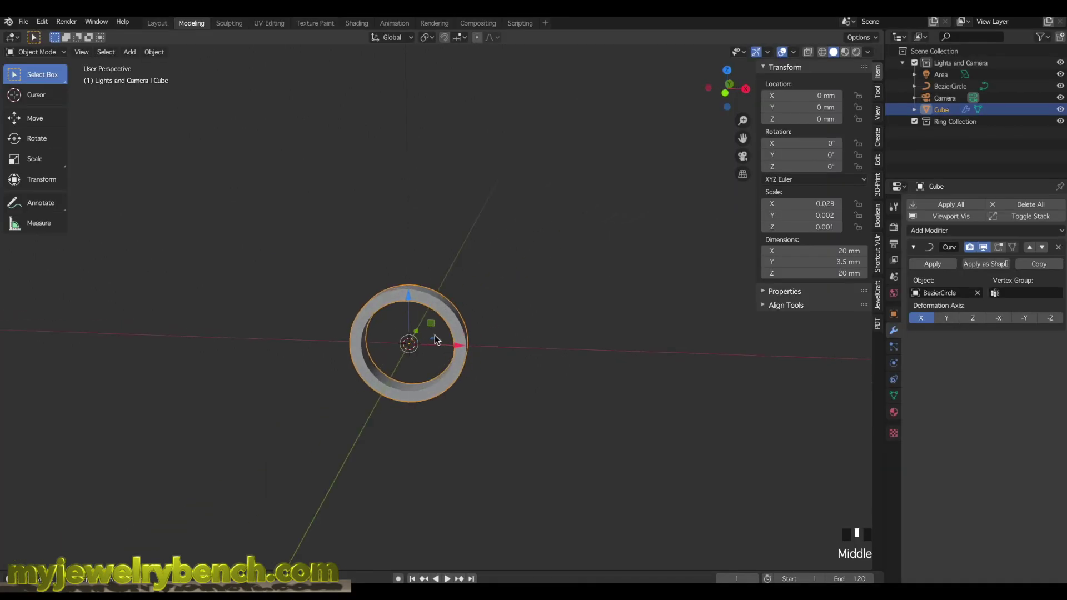
Step: Scale the bent bar along the X axis by about 0.98 to open a narrow gap between its ends
click(433, 307)
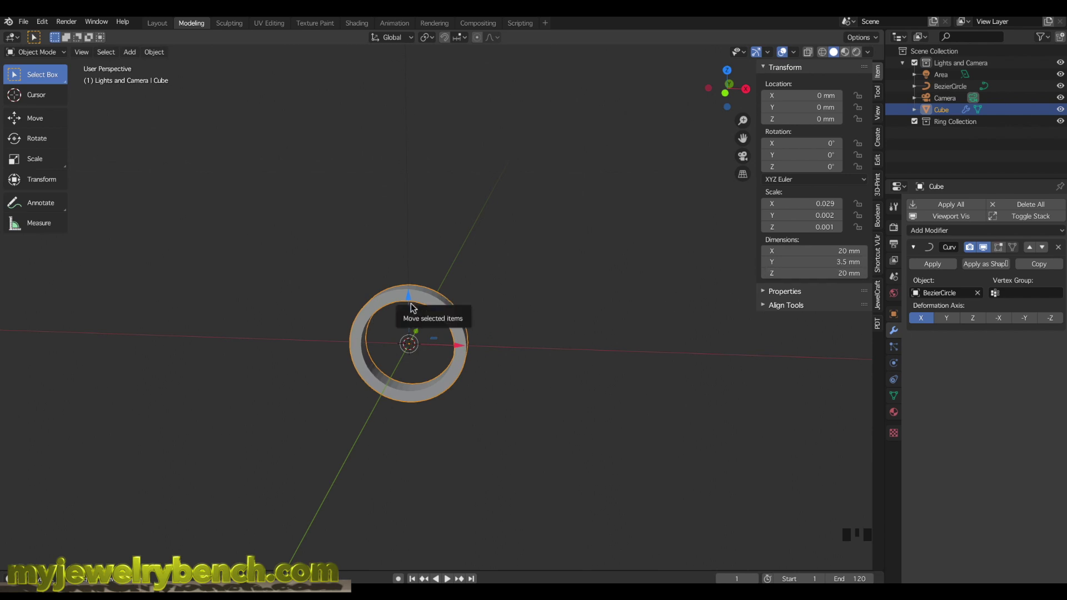
key(s)
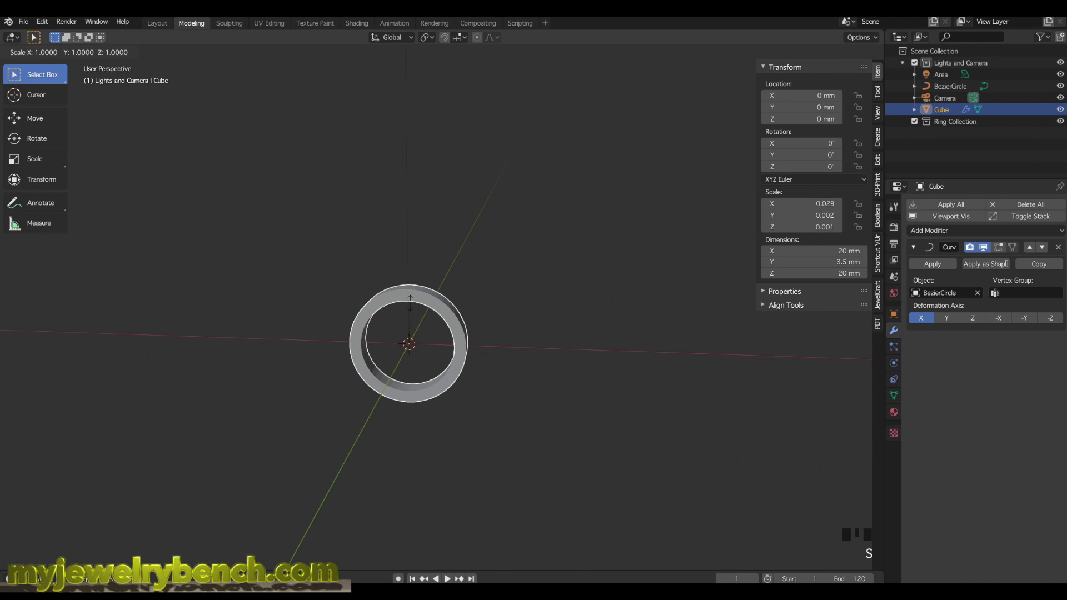
key(x)
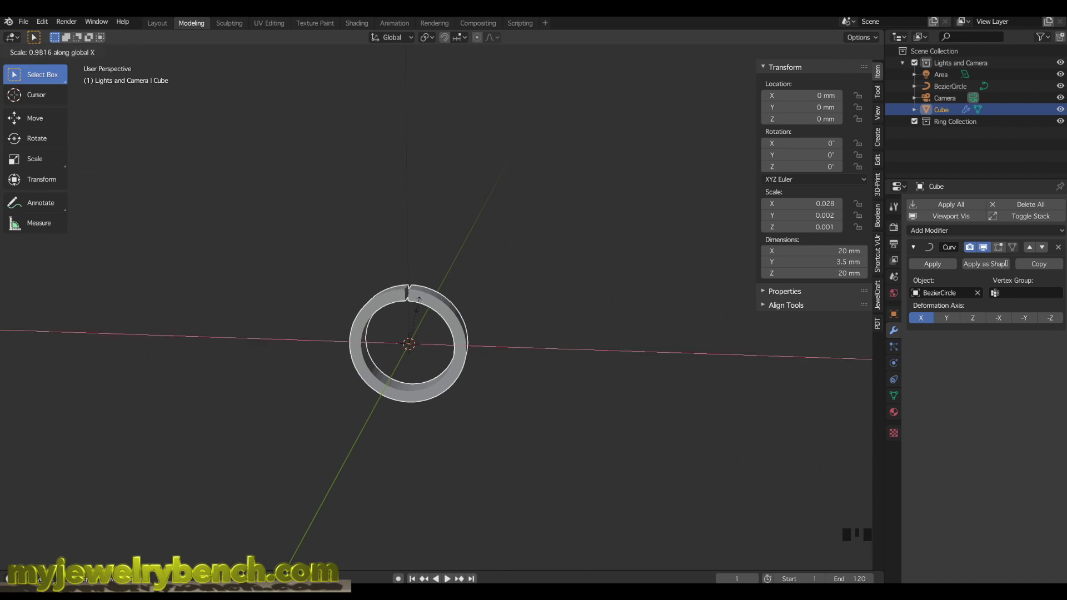
click(419, 299)
scroll(409, 303, up, 11)
middle_drag(406, 304, 471, 312)
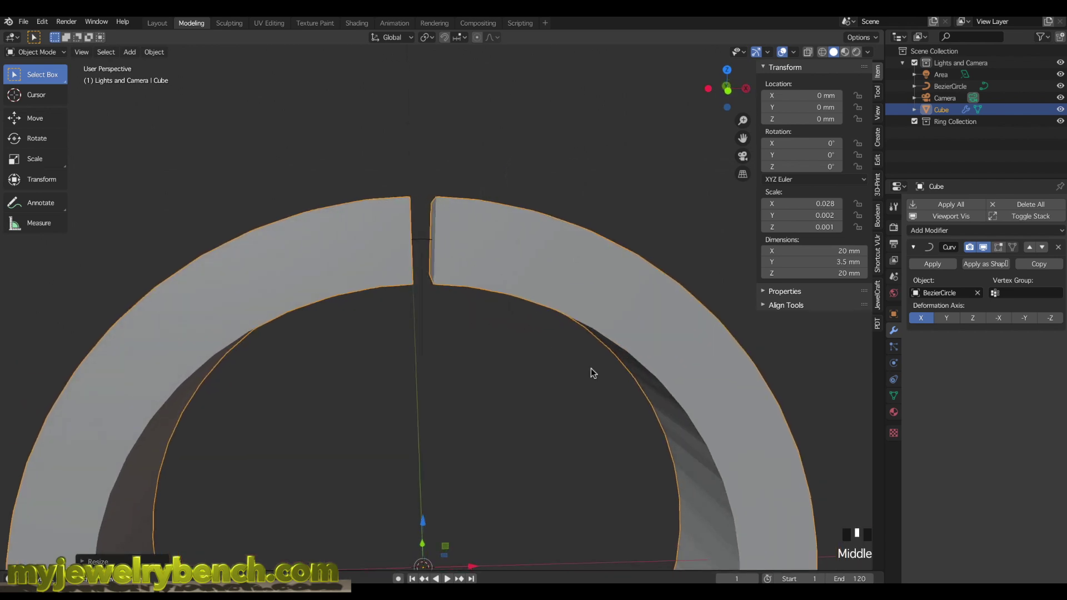
Step: Scale the bent bar uniformly by about 1.006 to narrow the gap between its ends
key(s)
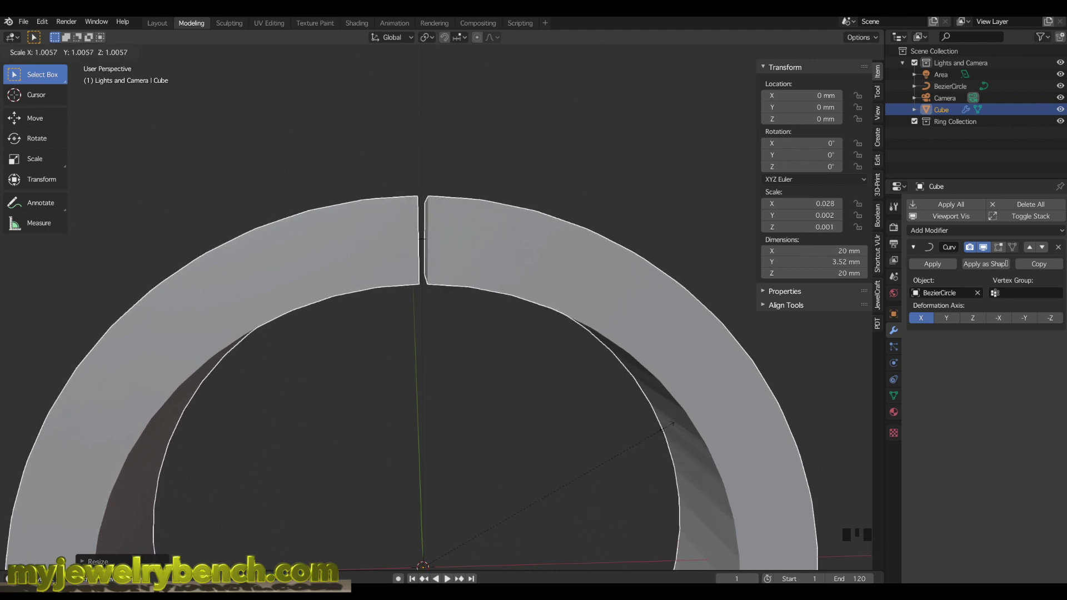
click(669, 426)
middle_drag(575, 358, 563, 365)
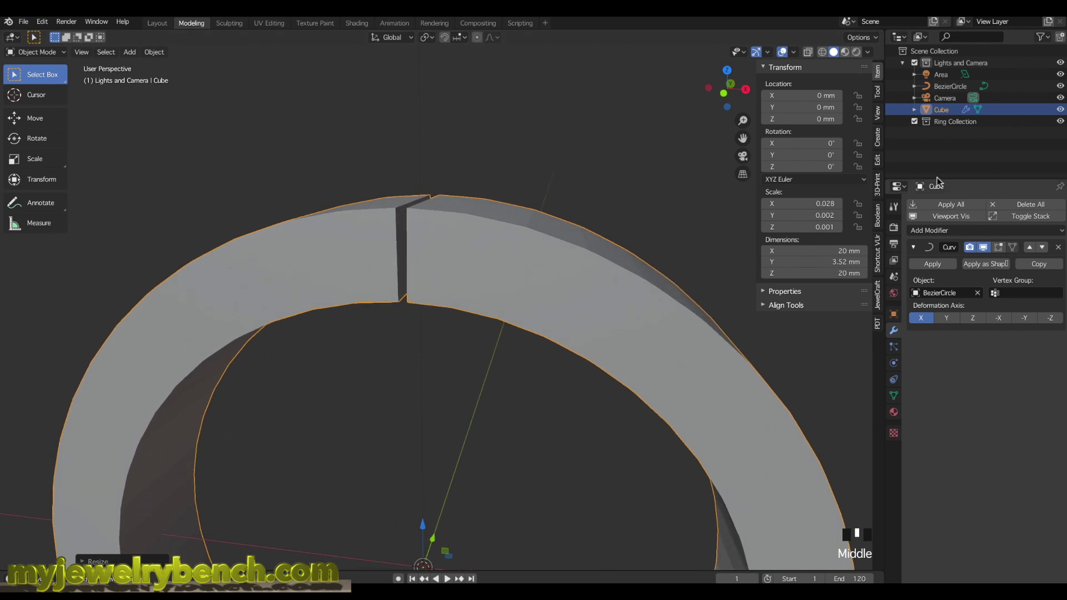
Step: Apply the ring's Curve modifier and delete the Bezier circle from the scene
click(940, 266)
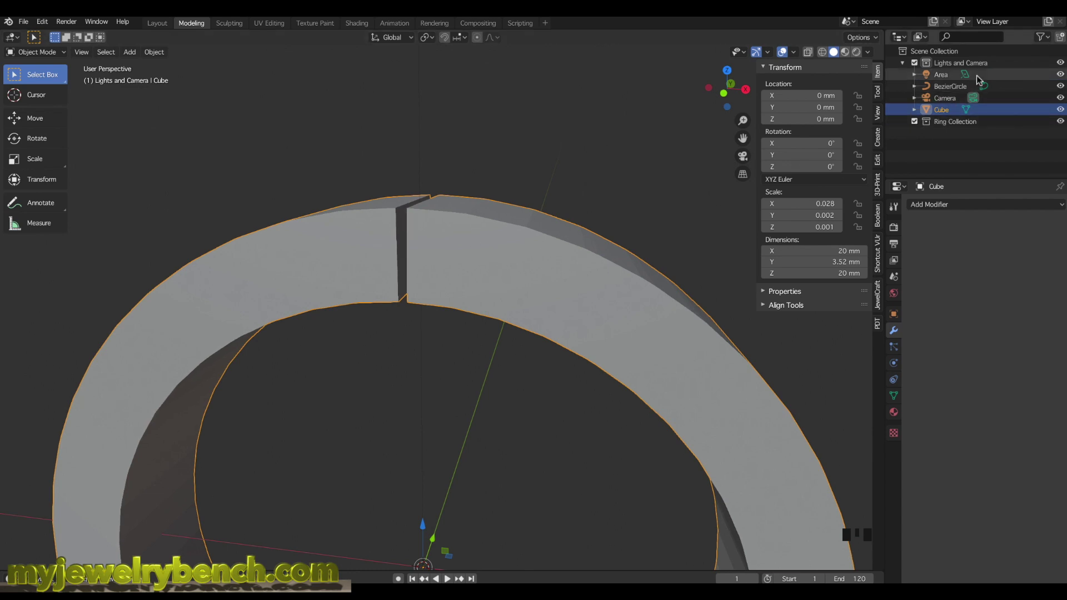
click(950, 87)
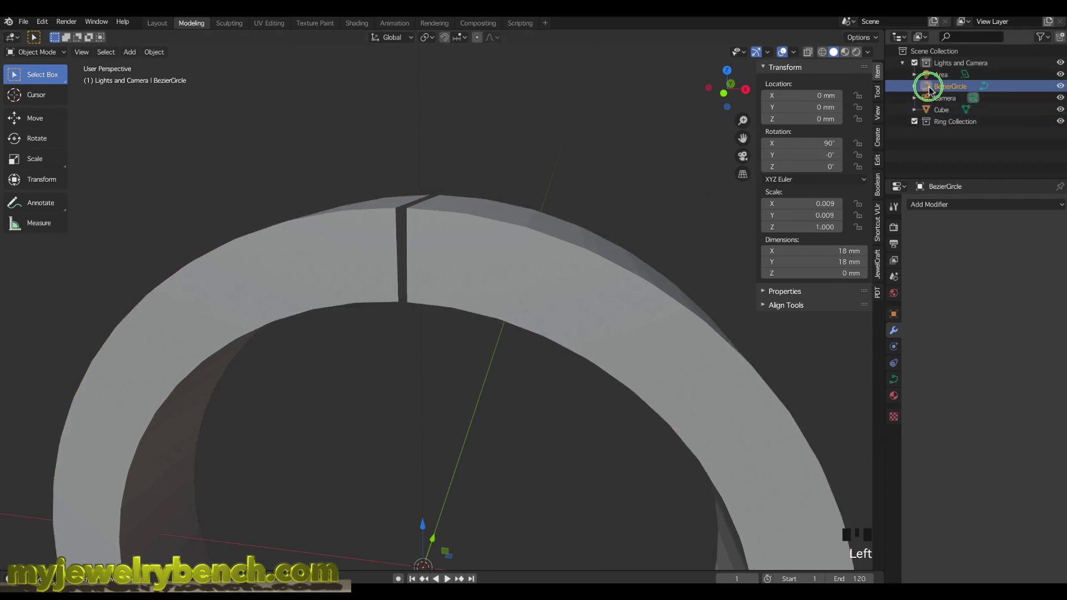
right_click(926, 87)
click(900, 116)
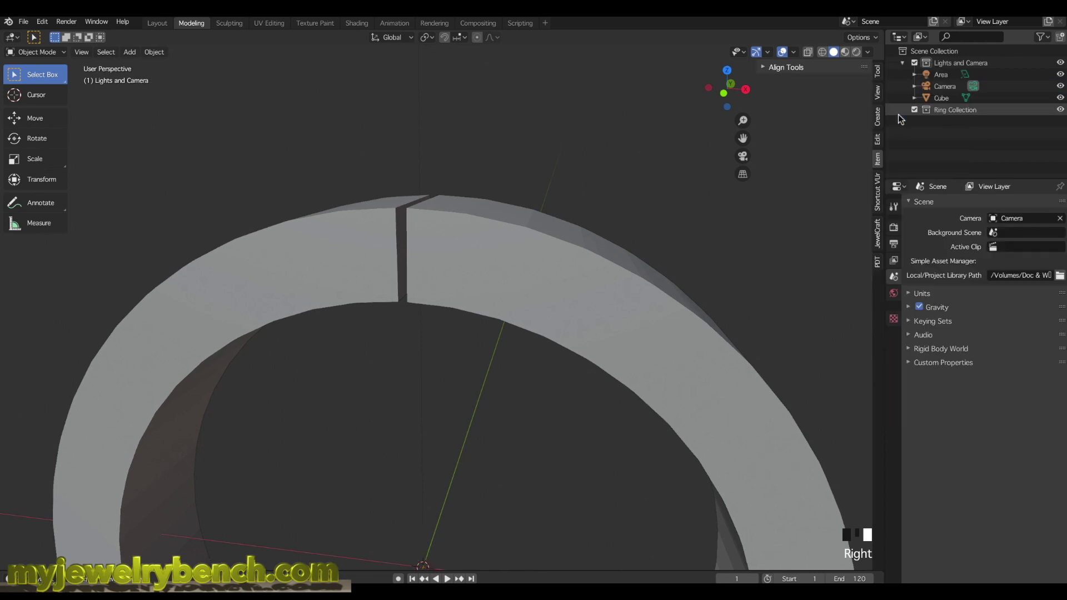
Step: In Edit Mode, select the two end faces on either side of the ring's gap and delete only those faces
click(389, 235)
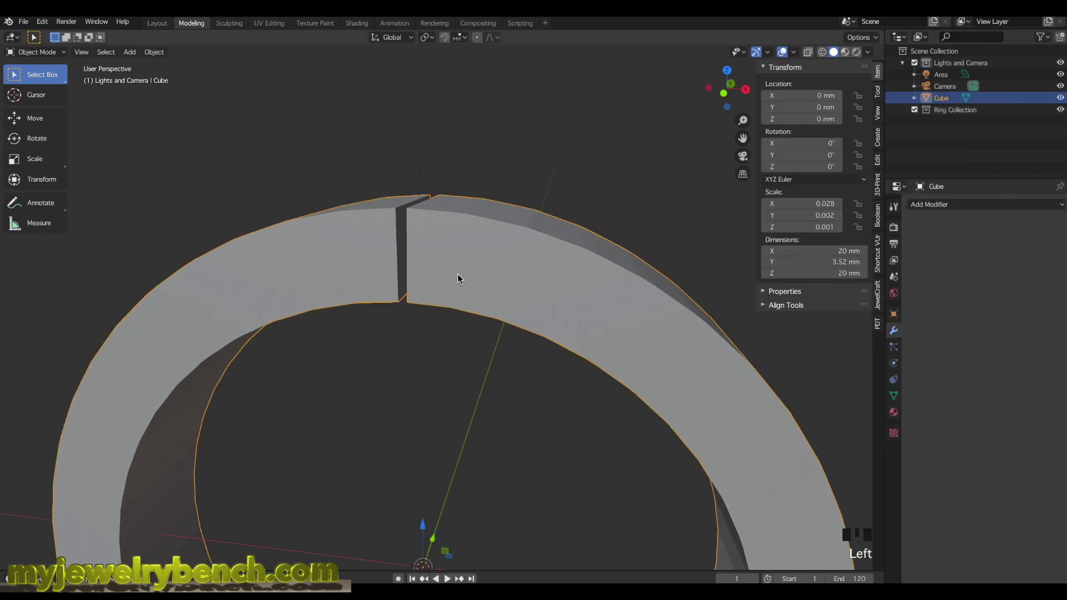
key(Tab)
mouse_move(428, 281)
middle_down()
mouse_move(409, 267)
mouse_move(429, 267)
mouse_move(417, 275)
middle_up()
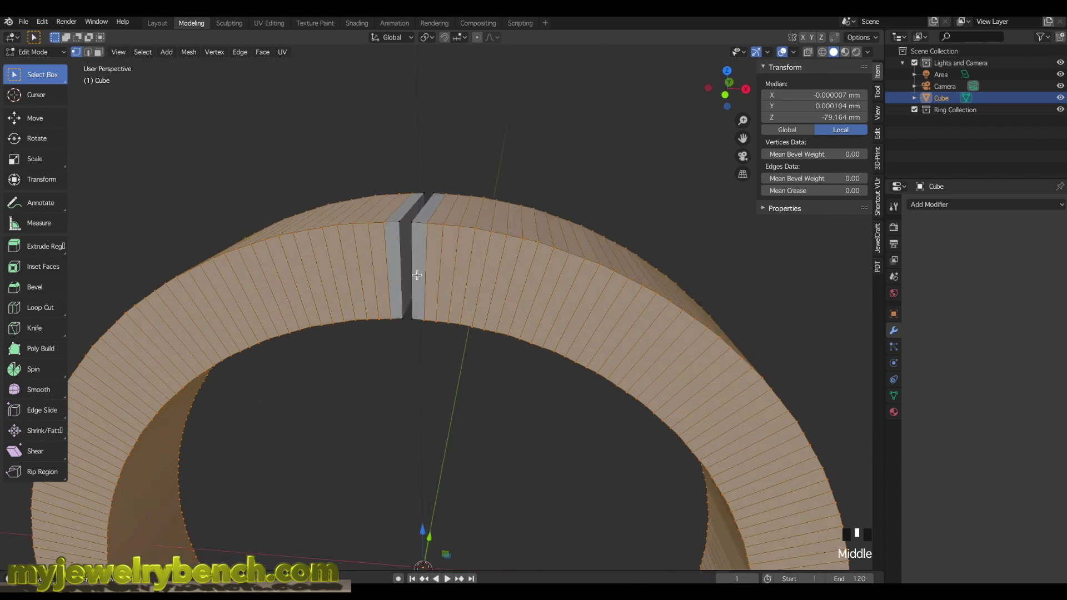
click(99, 52)
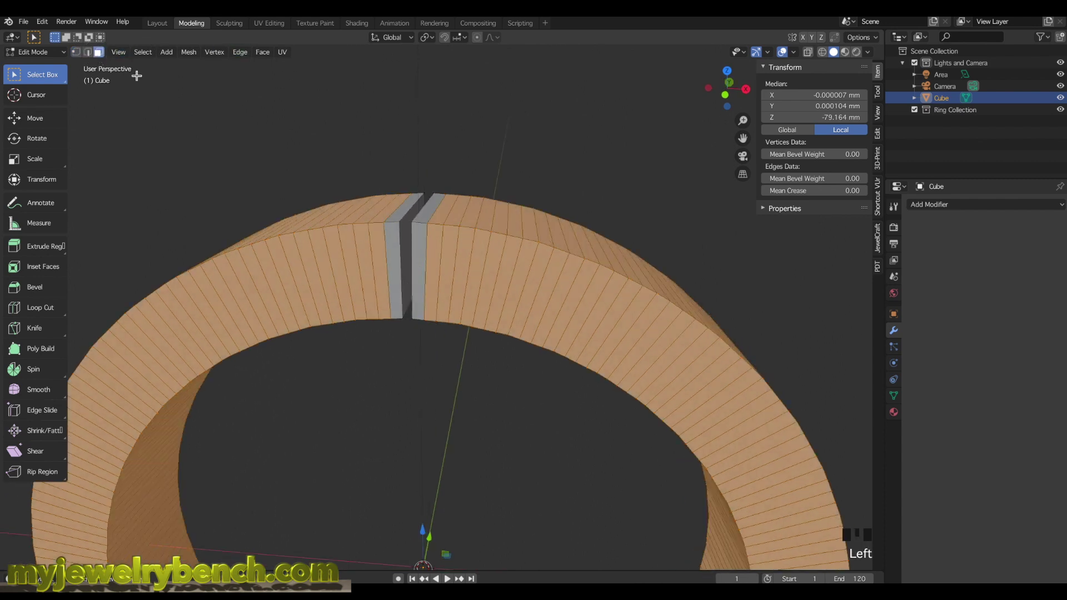
click(408, 236)
middle_drag(408, 237, 423, 239)
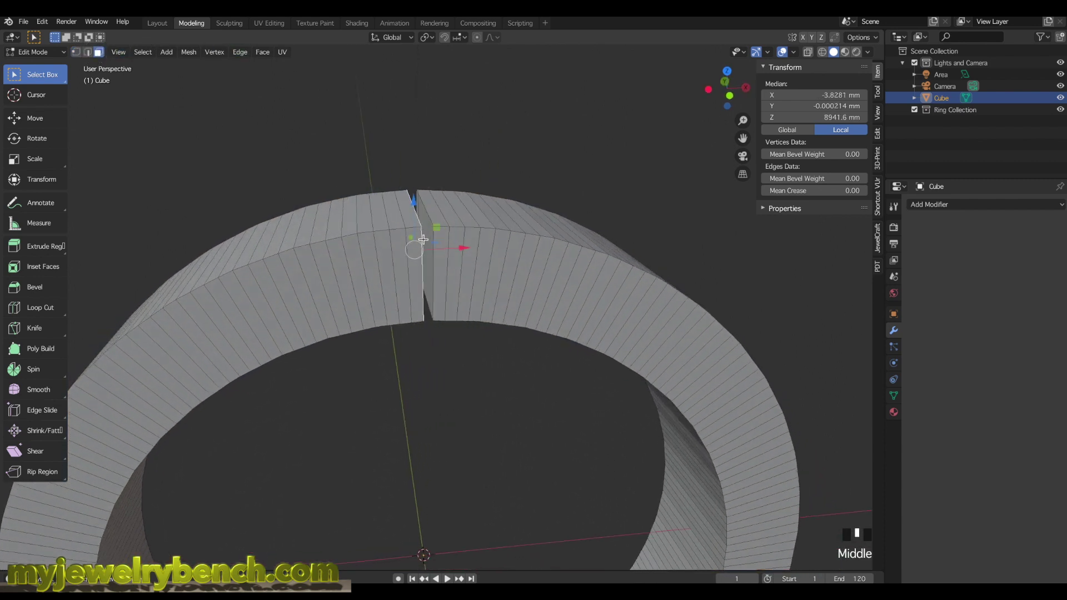
scroll(423, 239, up, 2)
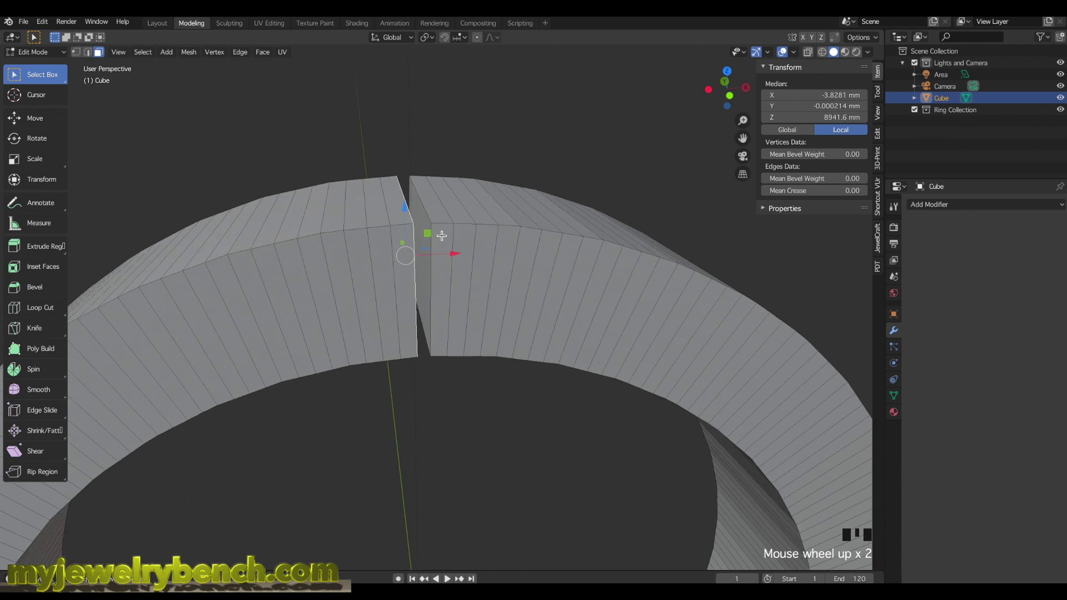
shift+click(423, 229)
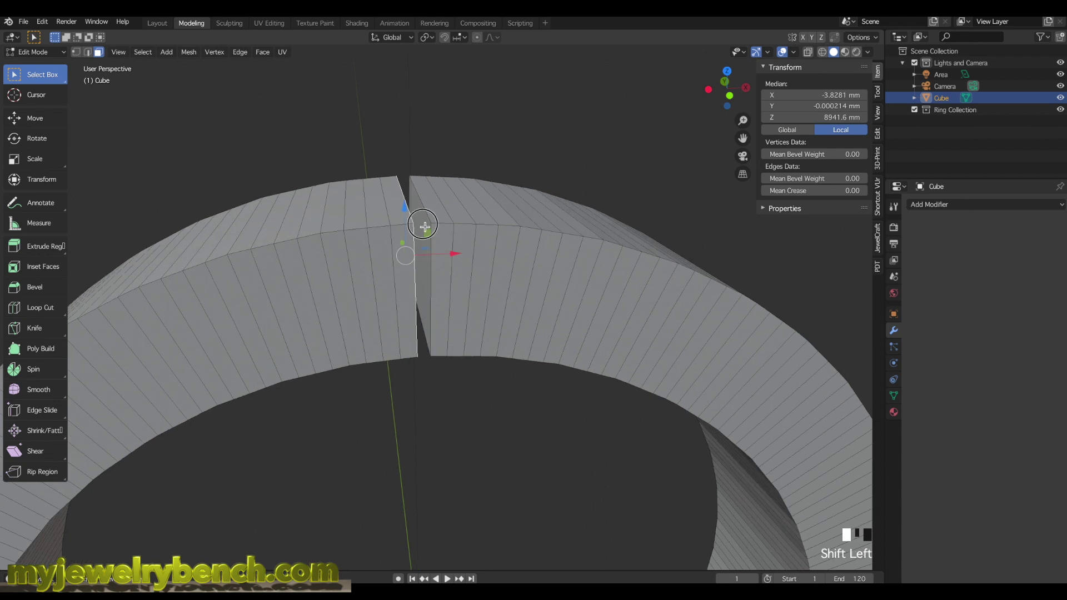
mouse_move(423, 230)
middle_down()
mouse_move(414, 236)
mouse_move(414, 228)
middle_up()
key(x)
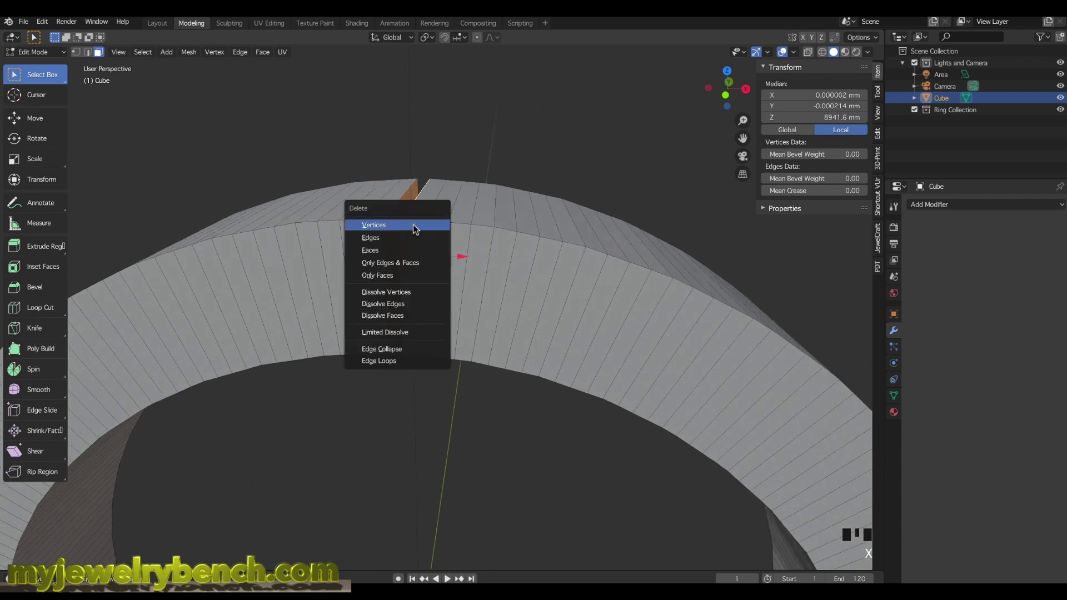
click(376, 251)
Step: Select the open edge loops on both sides of the gap, join them with LoopTools Bridge, and return to Object Mode
middle_drag(434, 169, 434, 170)
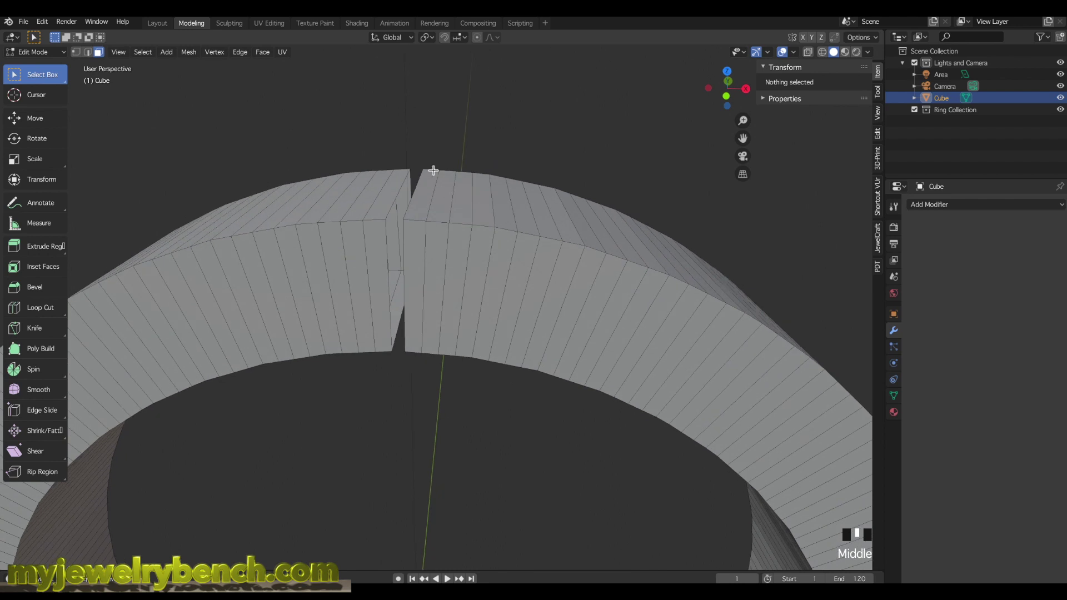
click(87, 52)
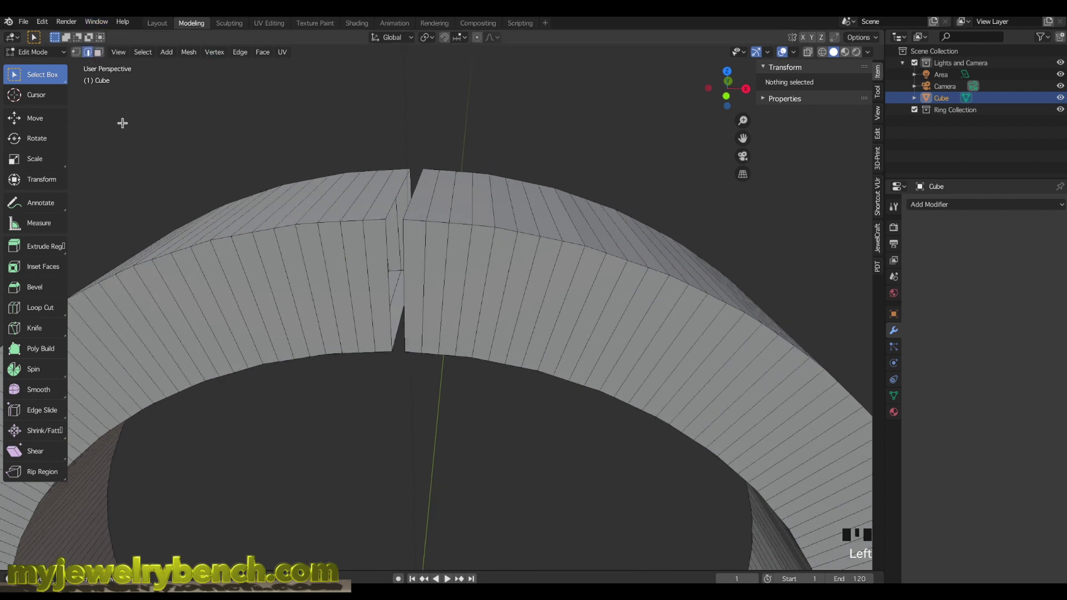
click(390, 271)
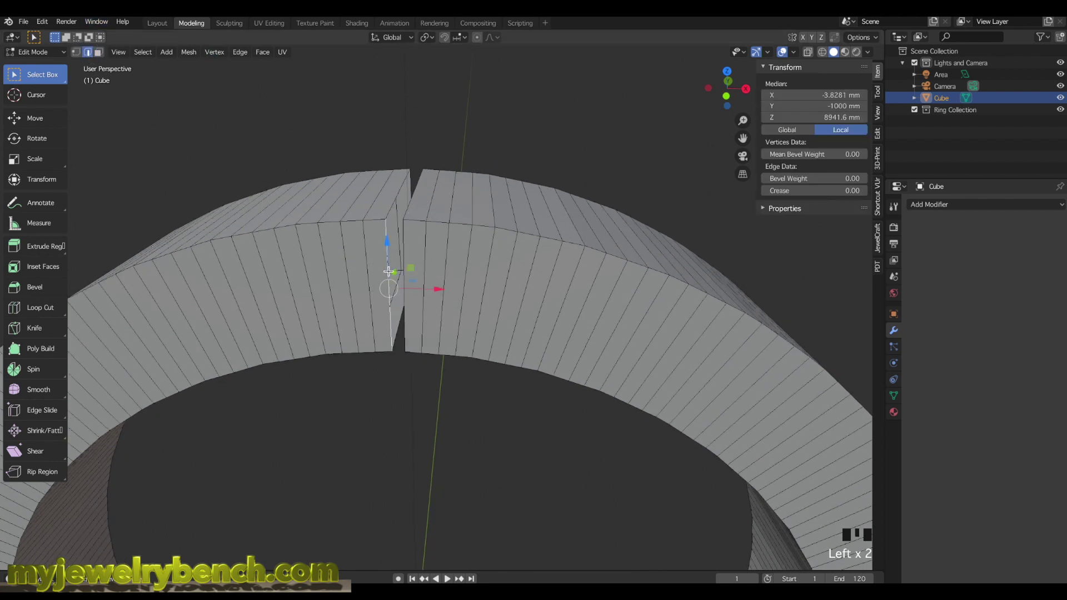
alt+shift+click(390, 211)
middle_click(407, 181)
middle_drag(409, 175, 410, 177)
alt+shift+click(410, 314)
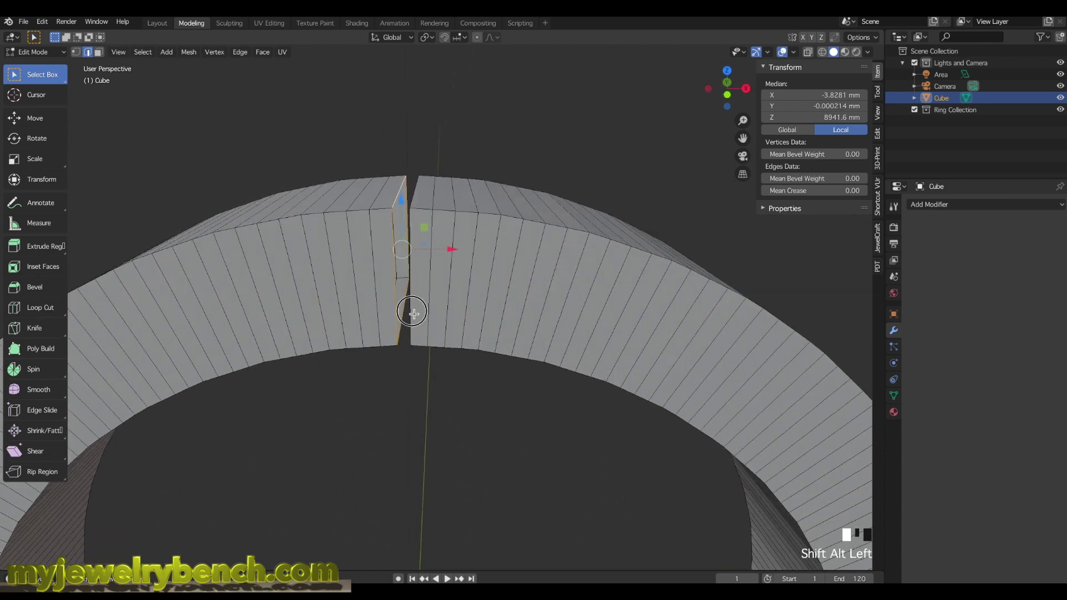
middle_drag(412, 311, 414, 266)
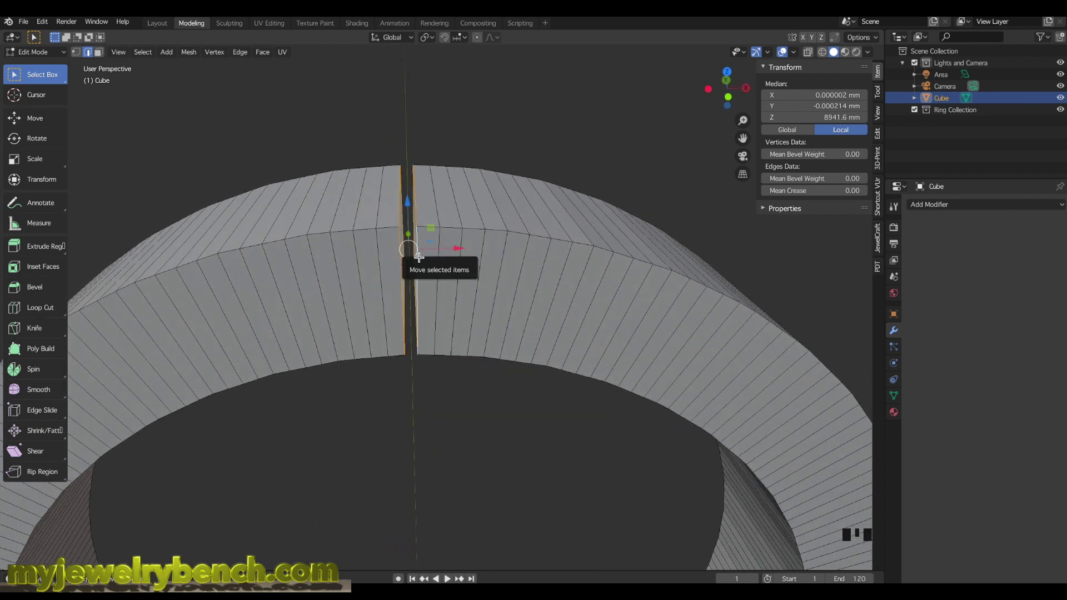
middle_drag(460, 251, 450, 260)
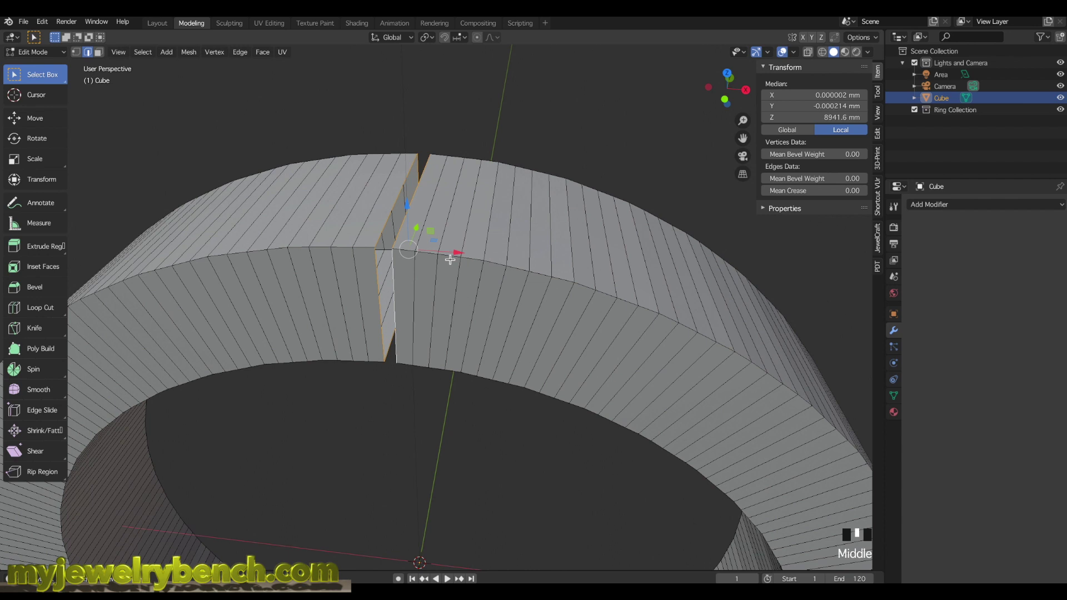
key(shift+w)
right_click(408, 181)
mouse_move(410, 175)
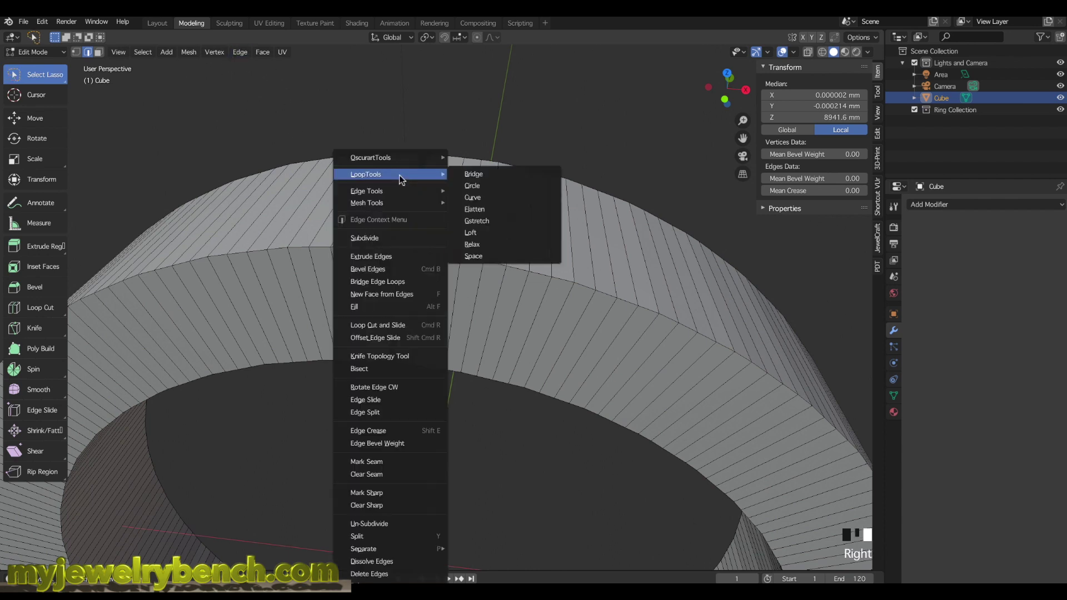
click(478, 176)
middle_drag(439, 186, 446, 172)
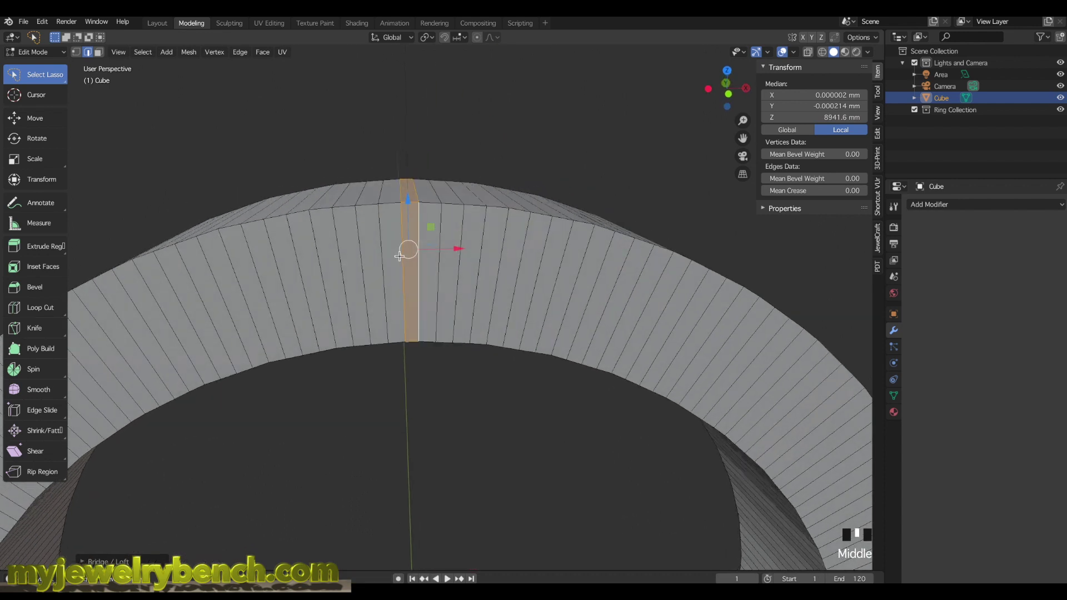
key(Tab)
Step: Examine the bridged ring from several angles in Object Mode
scroll(378, 259, down, 4)
scroll(378, 259, down, 3)
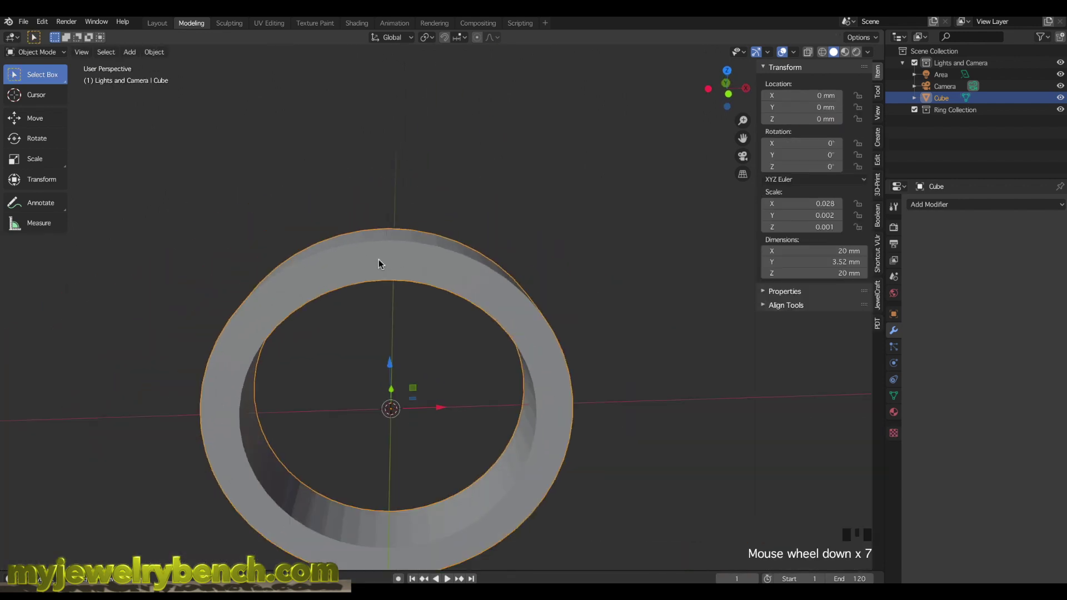
scroll(358, 193, down, 3)
scroll(364, 259, up, 3)
middle_drag(364, 258, 348, 360)
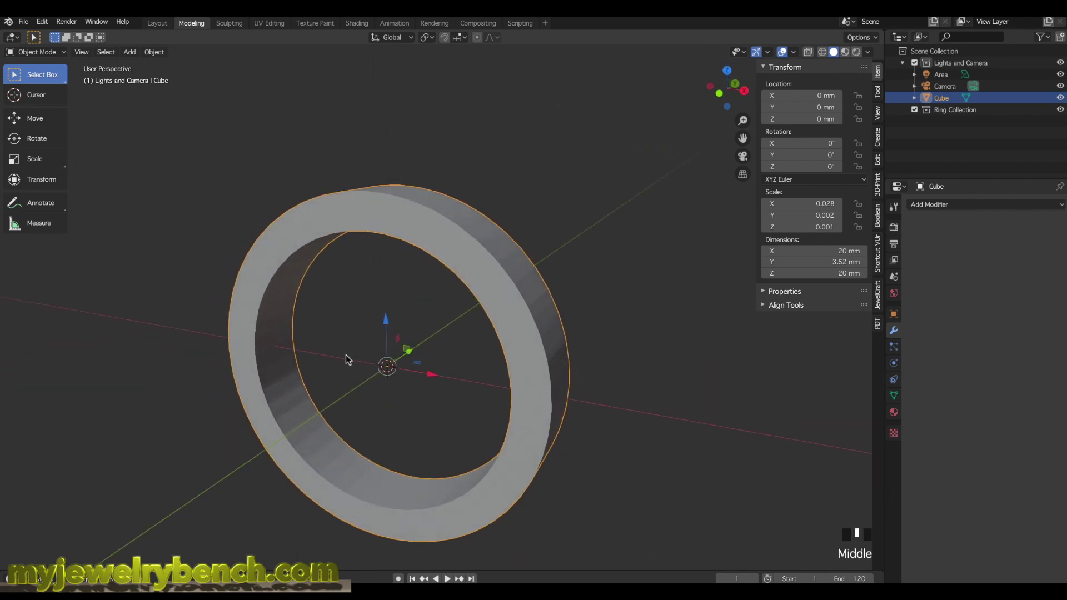
scroll(300, 310, down, 1)
scroll(298, 312, up, 1)
Step: Enter Edit Mode on the ring and select its entire mesh
key(Tab)
middle_drag(300, 309, 352, 335)
key(a)
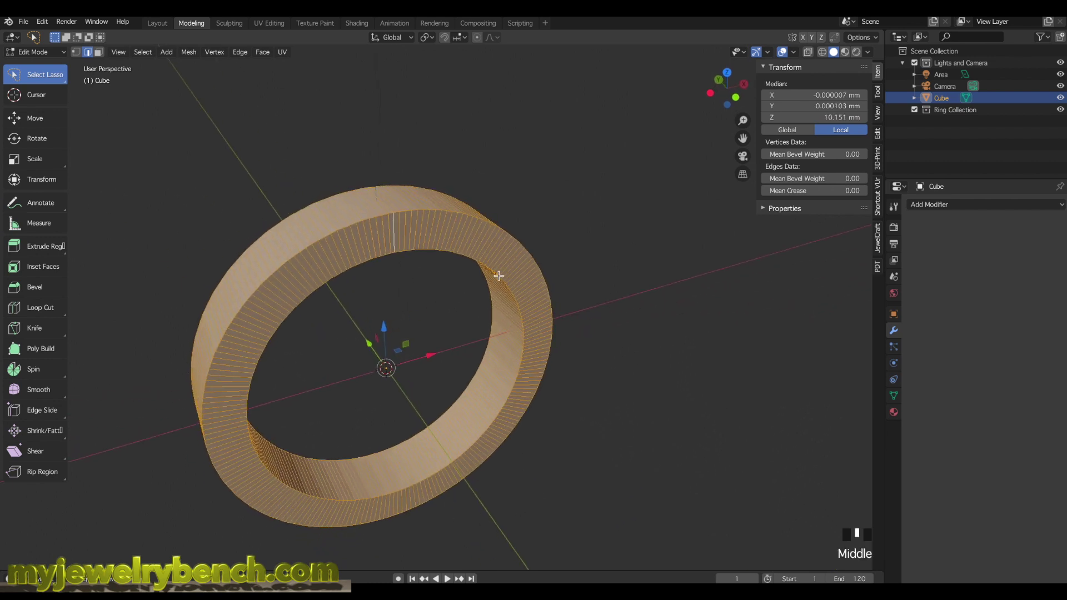
middle_drag(439, 311, 410, 314)
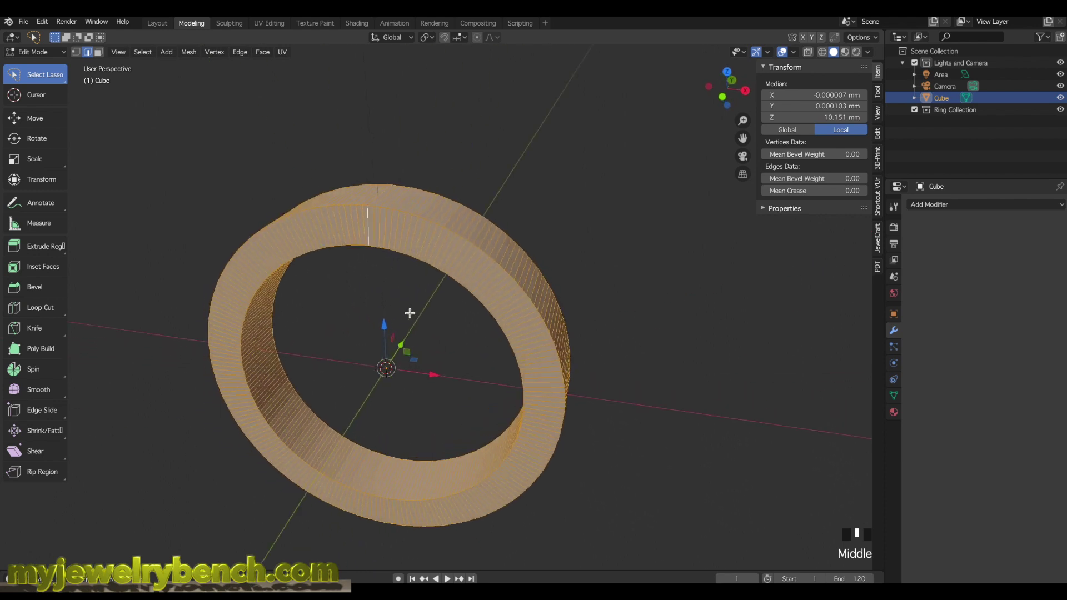
scroll(332, 508, up, 3)
scroll(352, 428, down, 2)
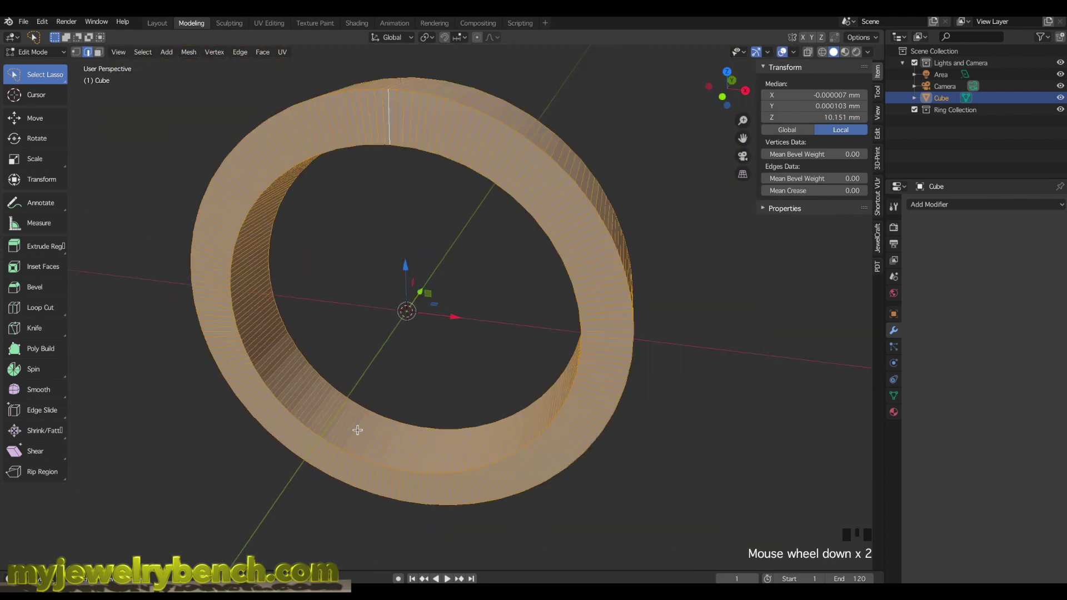
middle_drag(352, 428, 355, 433)
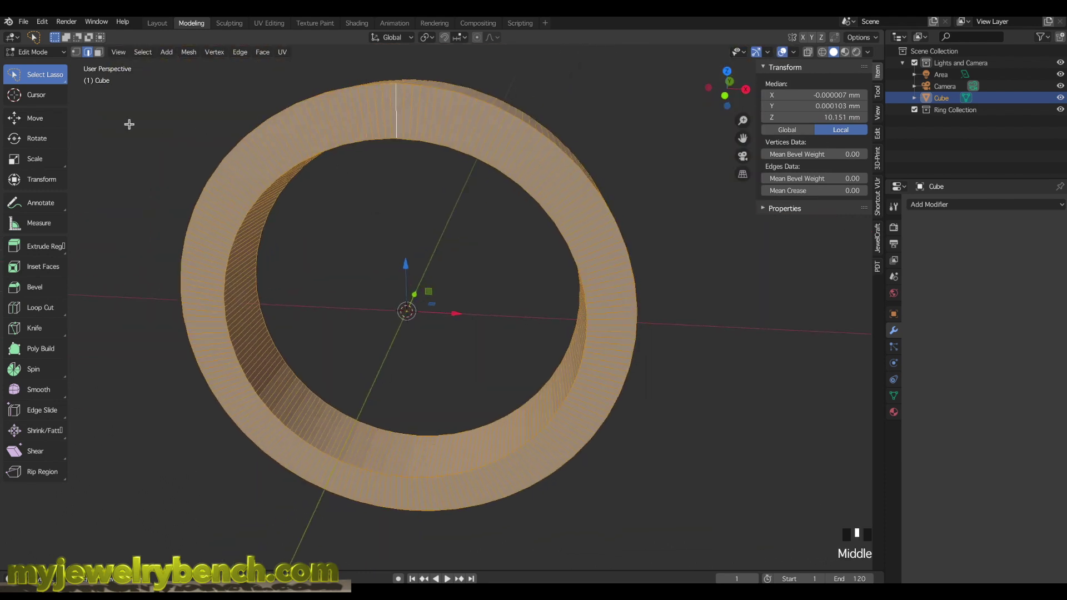
Step: In edge select mode, select the four corner edge loops running around the ring's inner and outer rims on both sides
click(88, 53)
scroll(319, 452, up, 4)
click(326, 449)
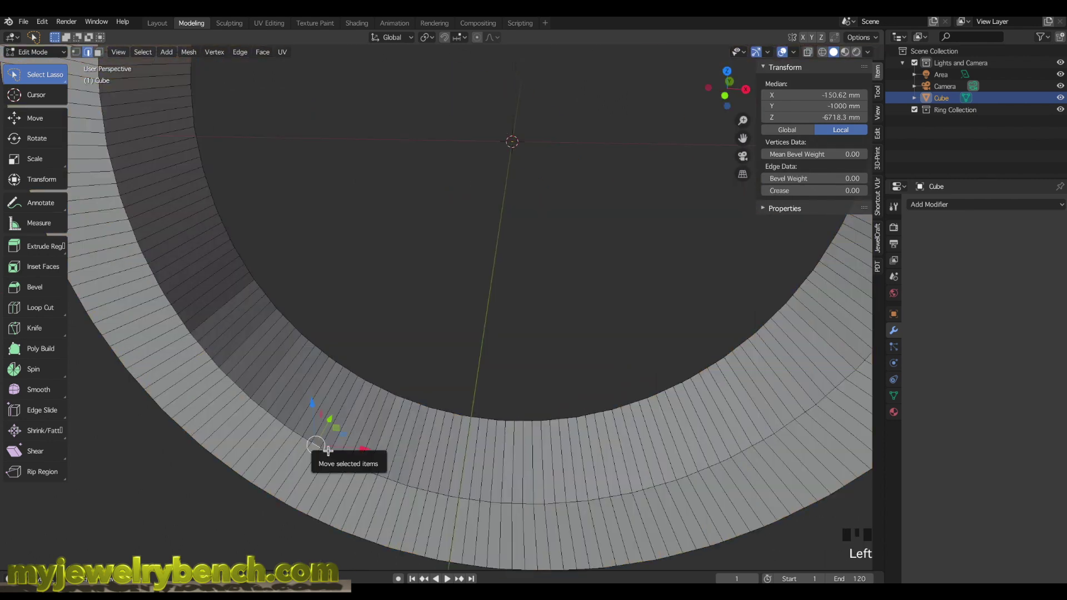
alt+shift+click(301, 436)
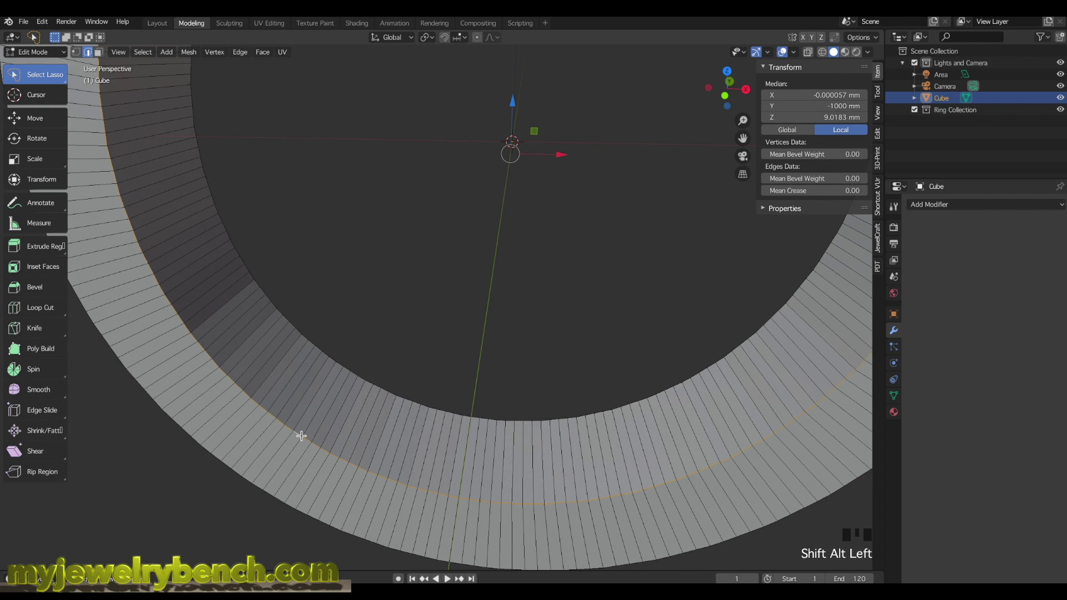
alt+shift+click(349, 369)
scroll(336, 459, down, 2)
middle_drag(336, 459, 297, 492)
alt+shift+click(238, 524)
middle_drag(238, 524, 352, 483)
alt+shift+click(523, 425)
middle_drag(435, 417, 248, 452)
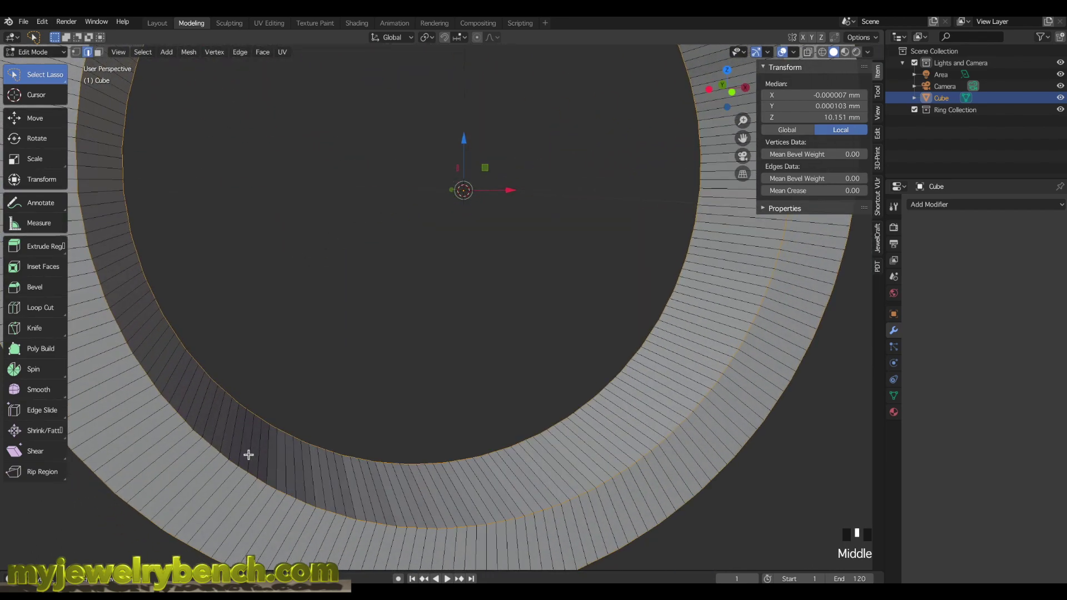
Step: Try to bevel the four selected edge loops of the ring
scroll(332, 359, down, 2)
scroll(359, 372, down, 1)
middle_drag(359, 372, 335, 384)
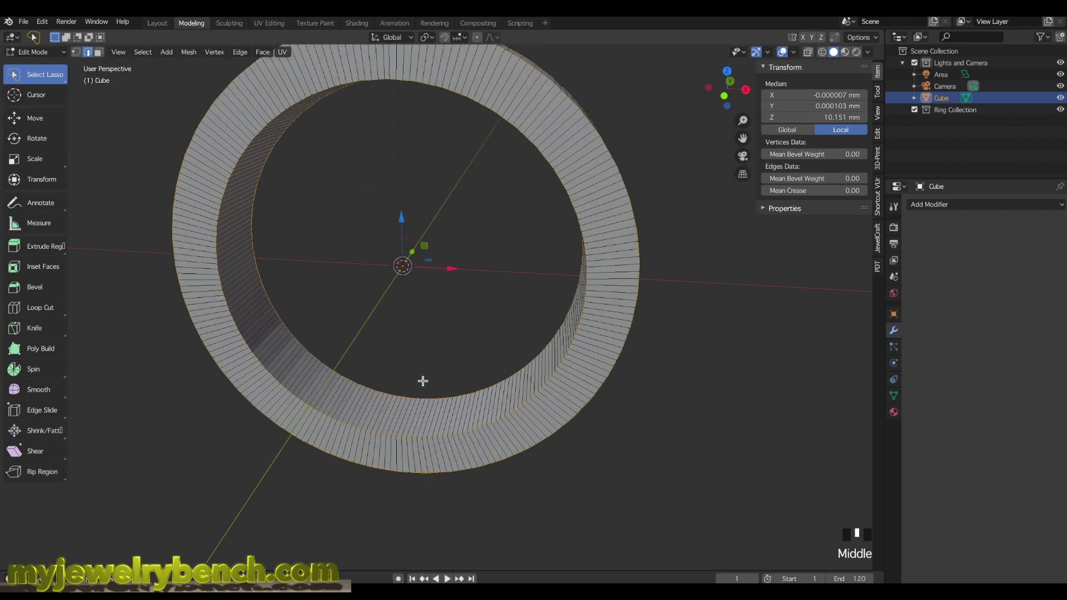
scroll(422, 383, up, 2)
middle_drag(422, 383, 452, 322)
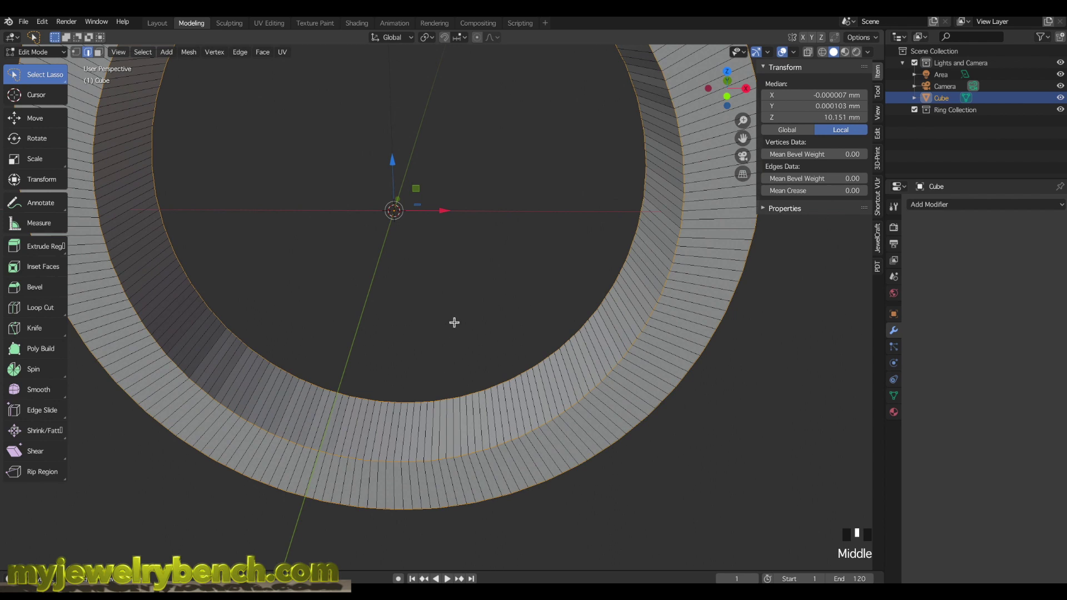
scroll(472, 353, down, 2)
scroll(427, 307, up, 2)
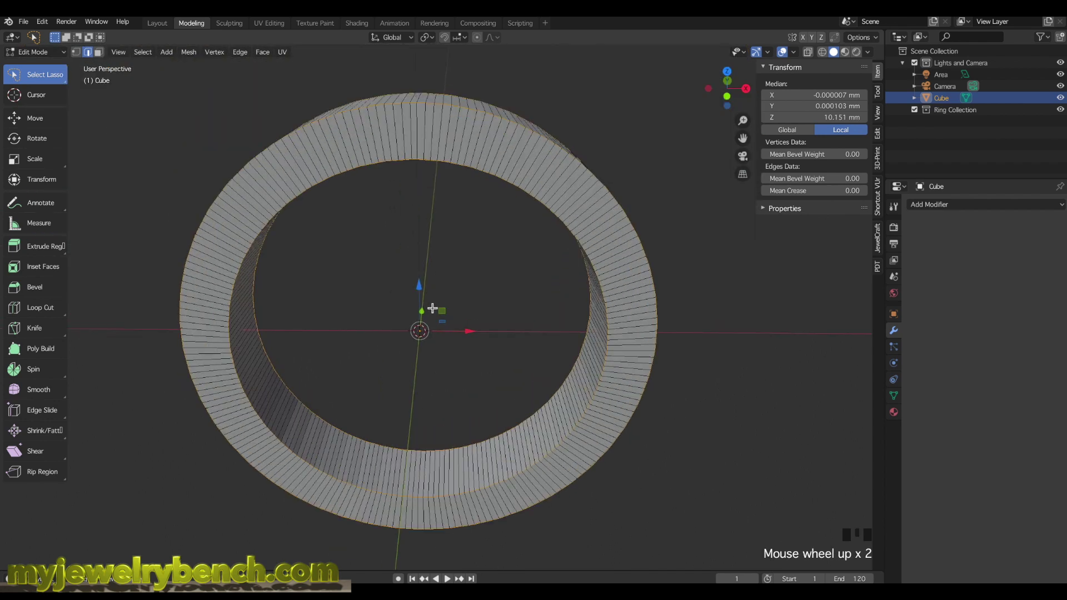
key(shift+b)
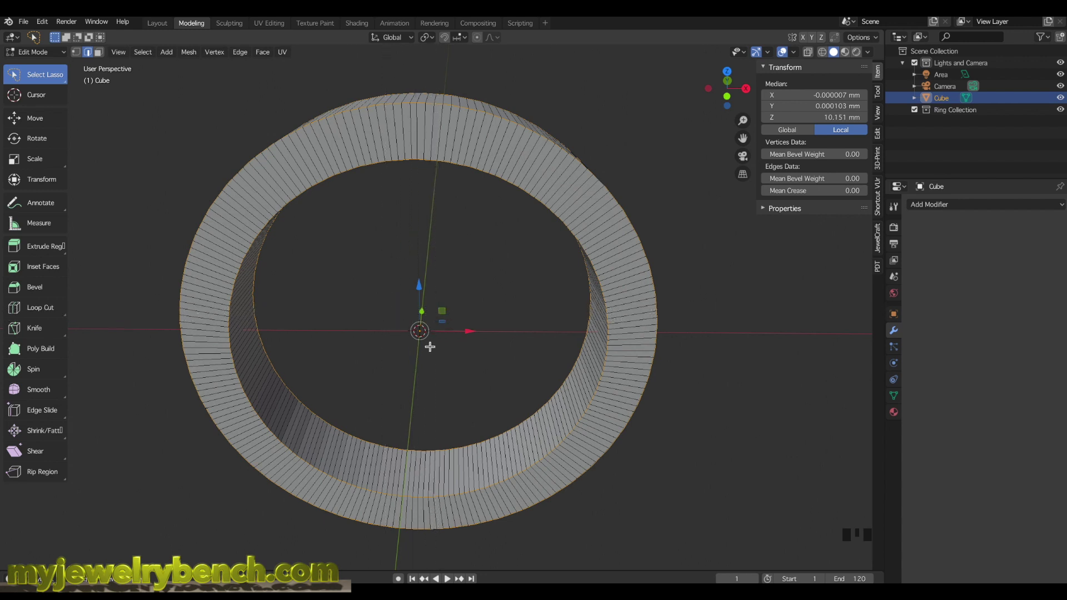
key(ctrl+b)
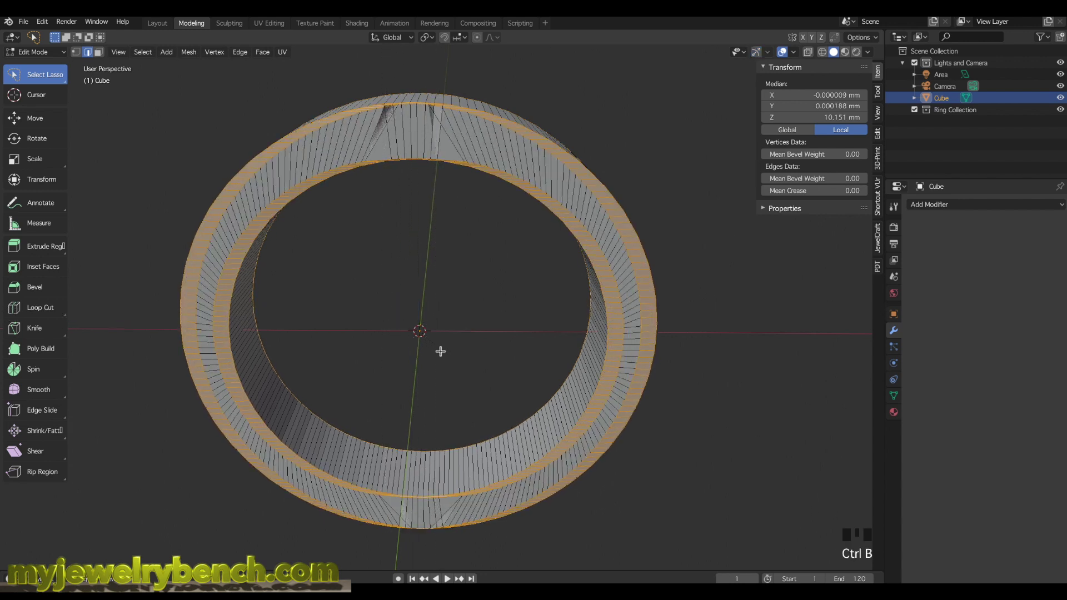
right_click(439, 352)
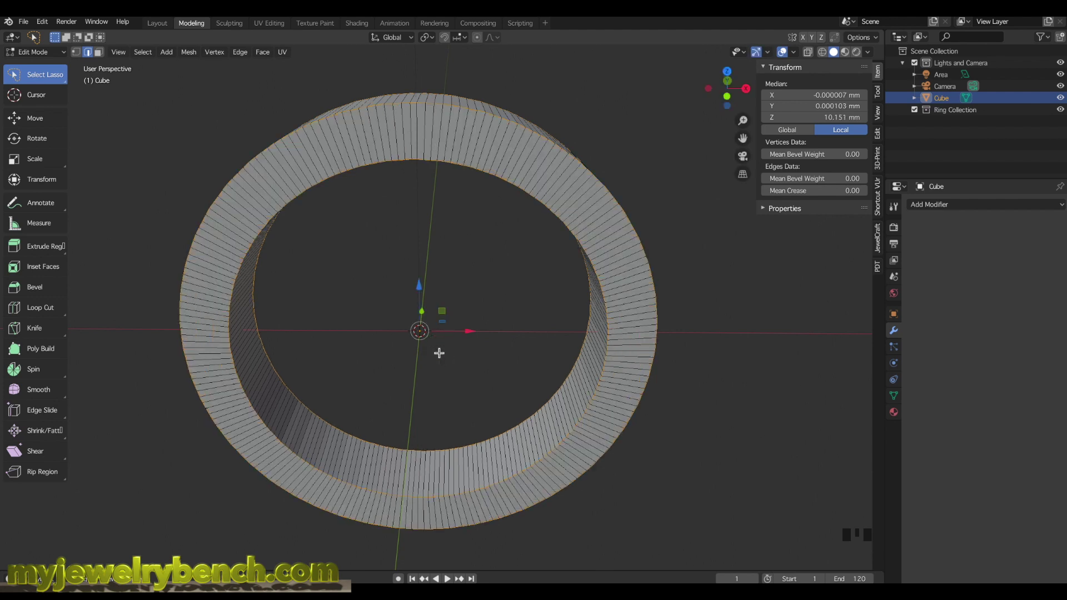
Step: Return to Object Mode and apply Rotation & Scale to the ring
middle_drag(439, 353, 439, 343)
key(Tab)
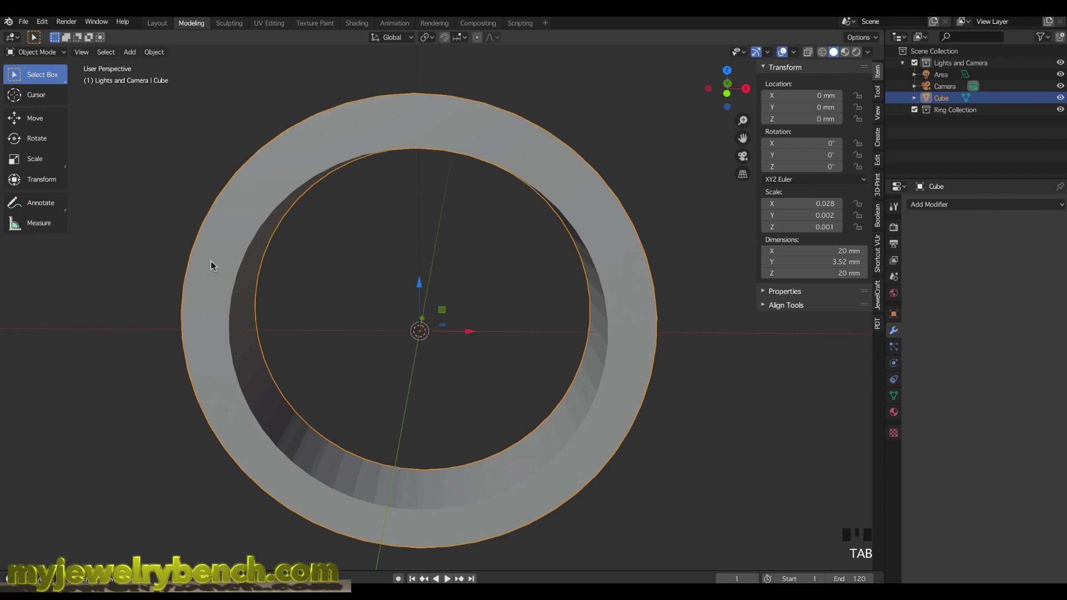
key(ctrl+a)
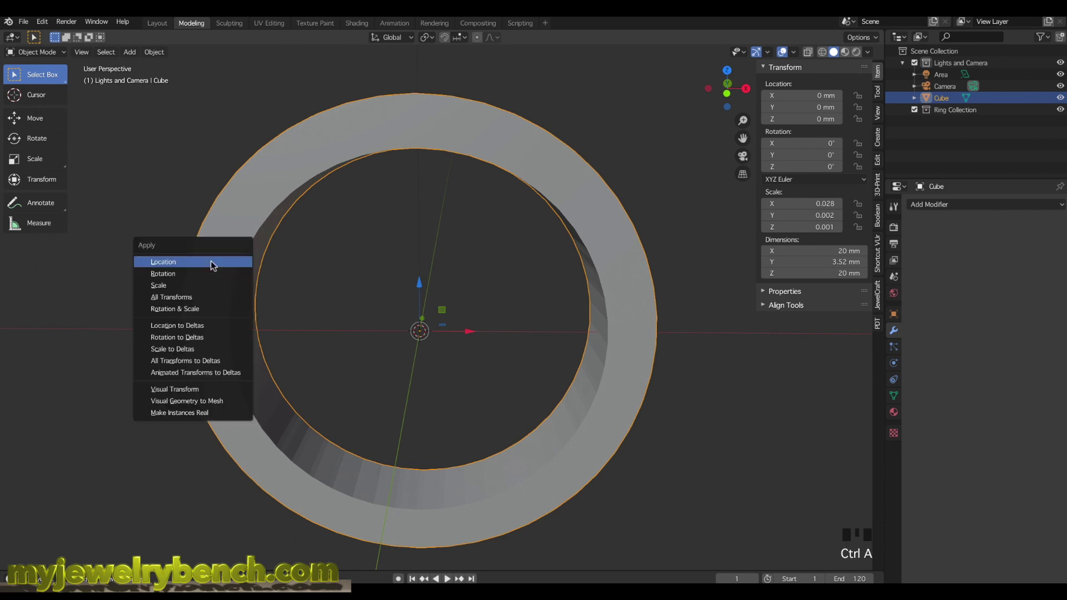
click(185, 308)
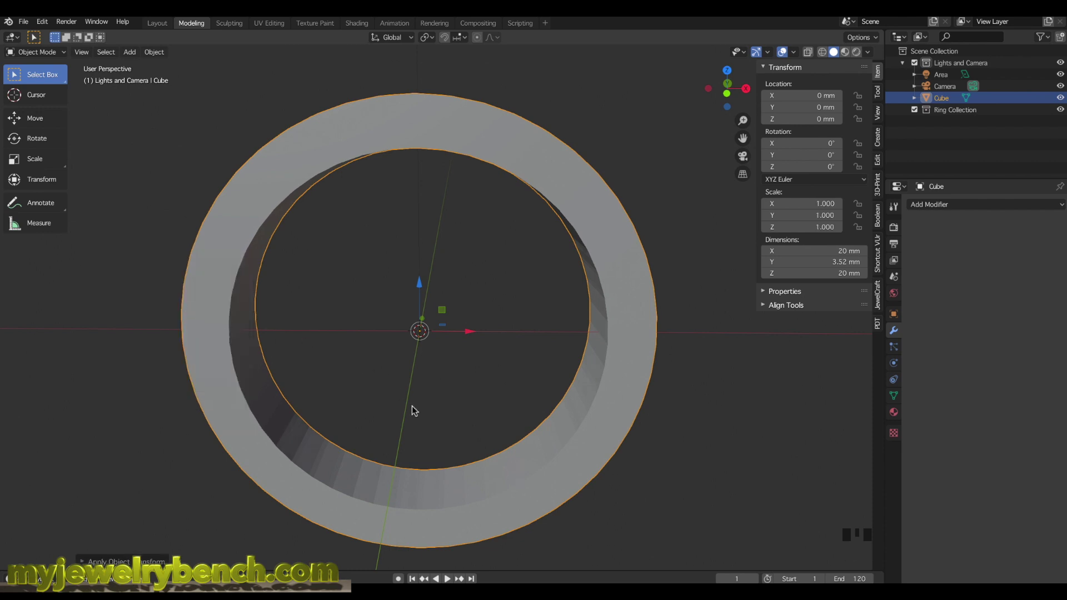
Step: Bevel the ring's four selected edge loops in Edit Mode with several segments for rounded rims, and return to Object Mode
key(Tab)
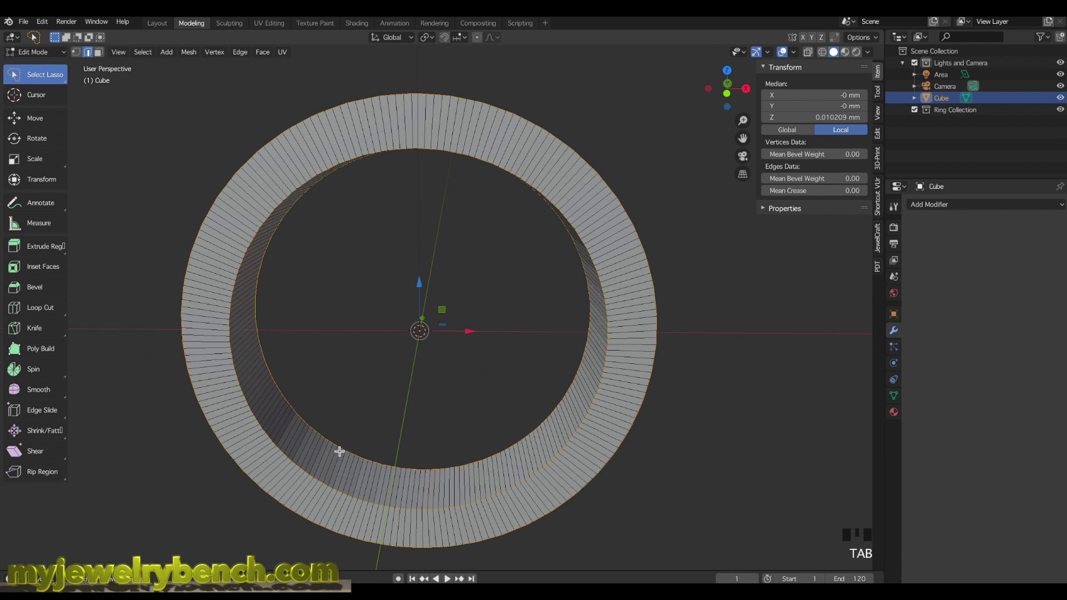
key(ctrl+b)
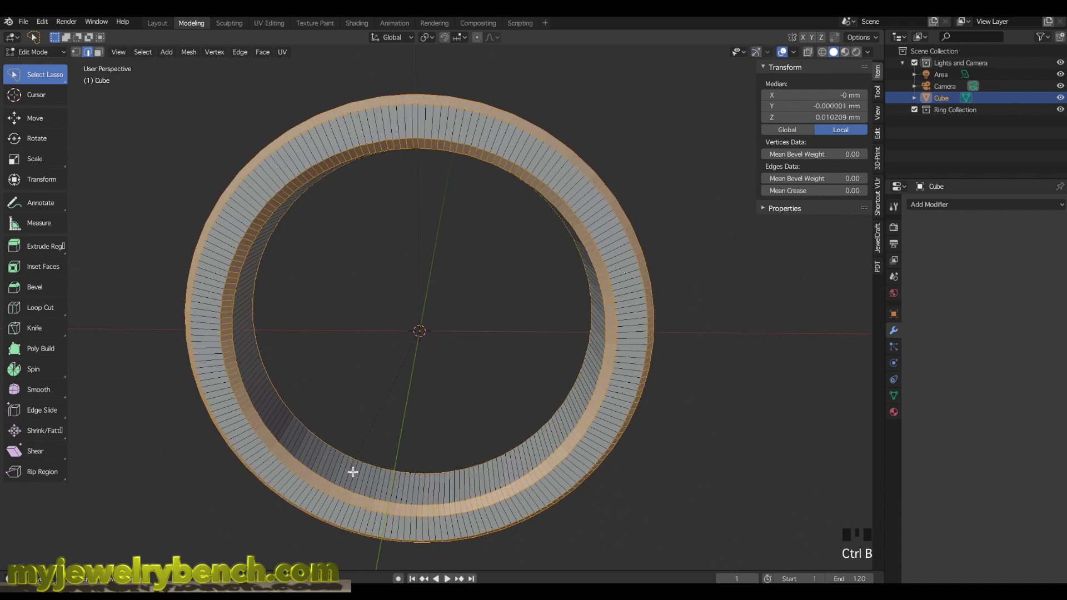
click(353, 472)
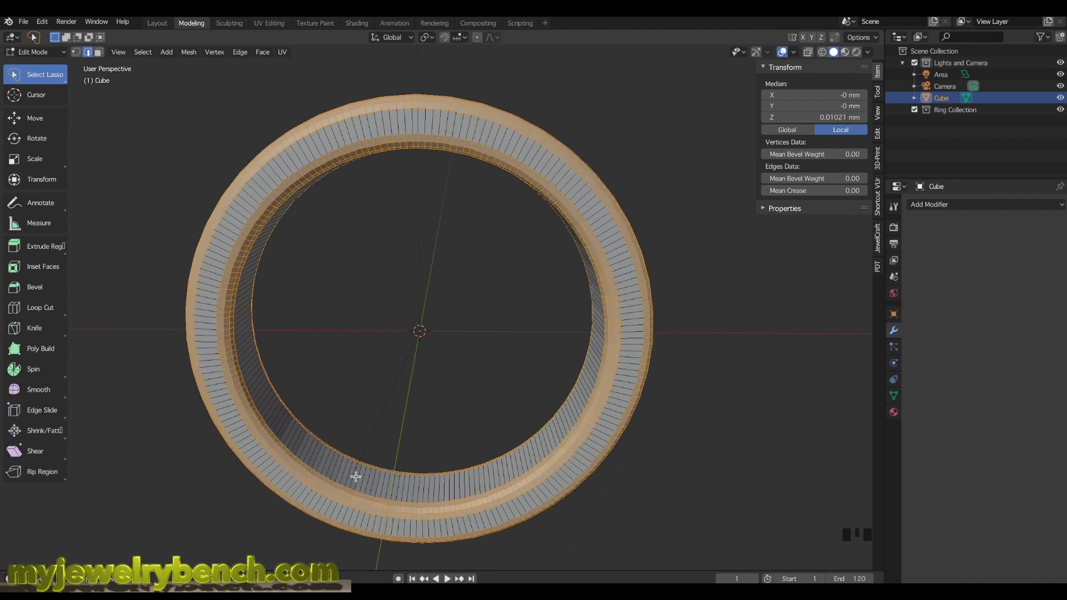
click(355, 476)
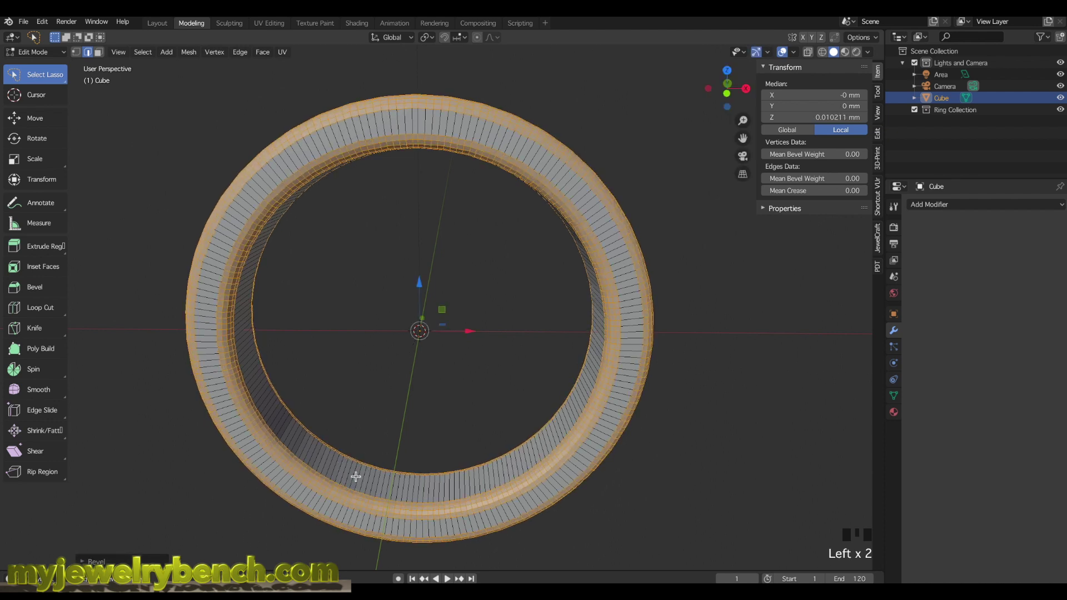
key(Tab)
Step: Examine the beveled ring's rounded edges and inner surface from several angles
middle_drag(387, 447, 364, 233)
scroll(352, 276, down, 2)
middle_drag(352, 276, 423, 265)
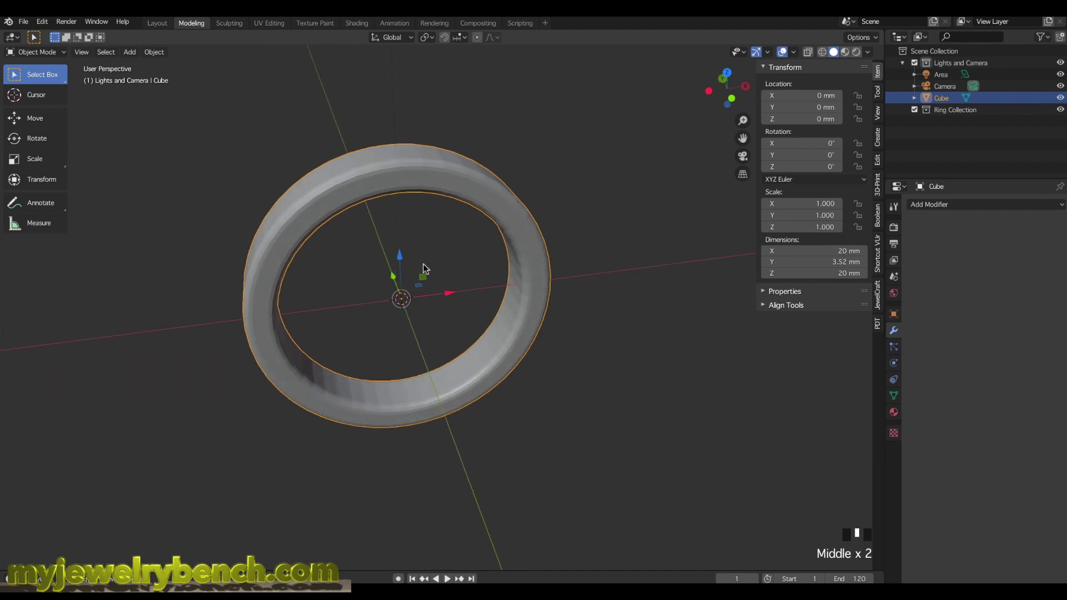
scroll(451, 432, down, 2)
scroll(422, 358, up, 3)
middle_drag(434, 320, 369, 373)
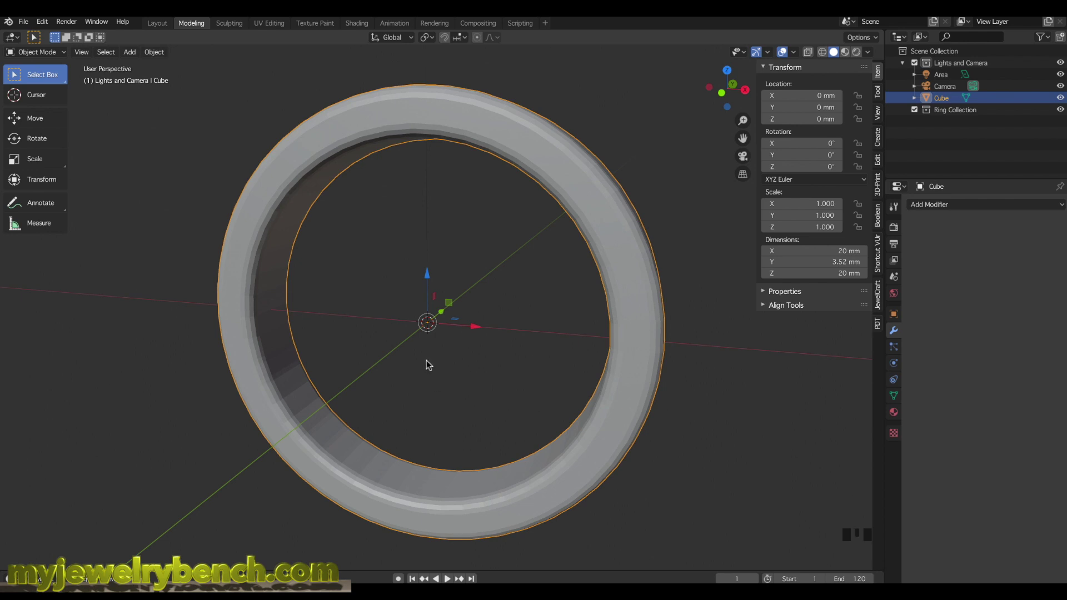
middle_drag(365, 407, 399, 408)
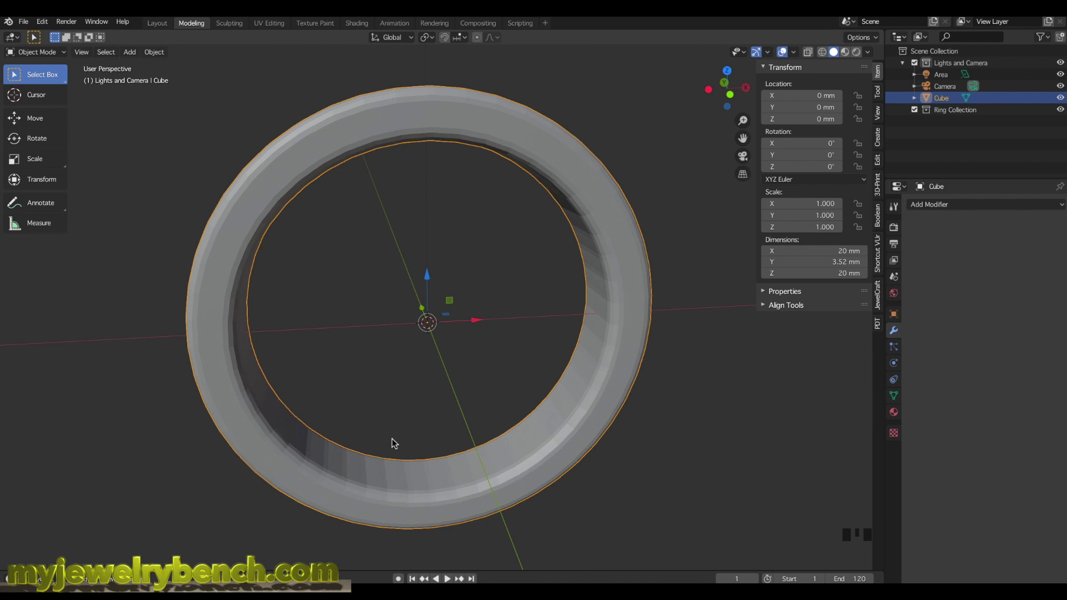
scroll(500, 412, down, 2)
mouse_move(543, 438)
middle_down()
mouse_move(562, 432)
mouse_move(544, 428)
middle_up()
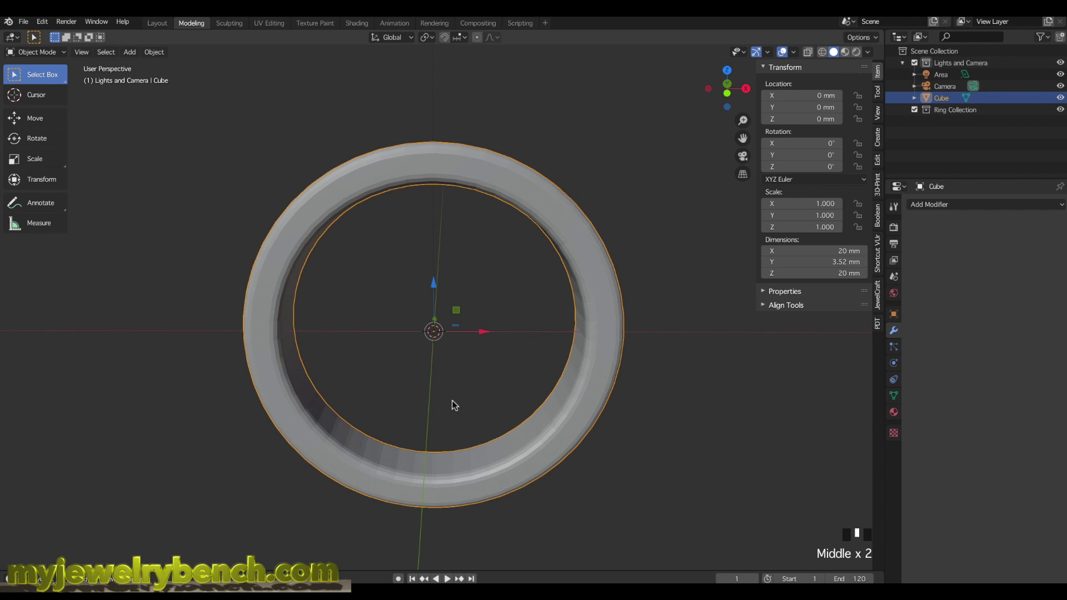
middle_drag(365, 388, 376, 398)
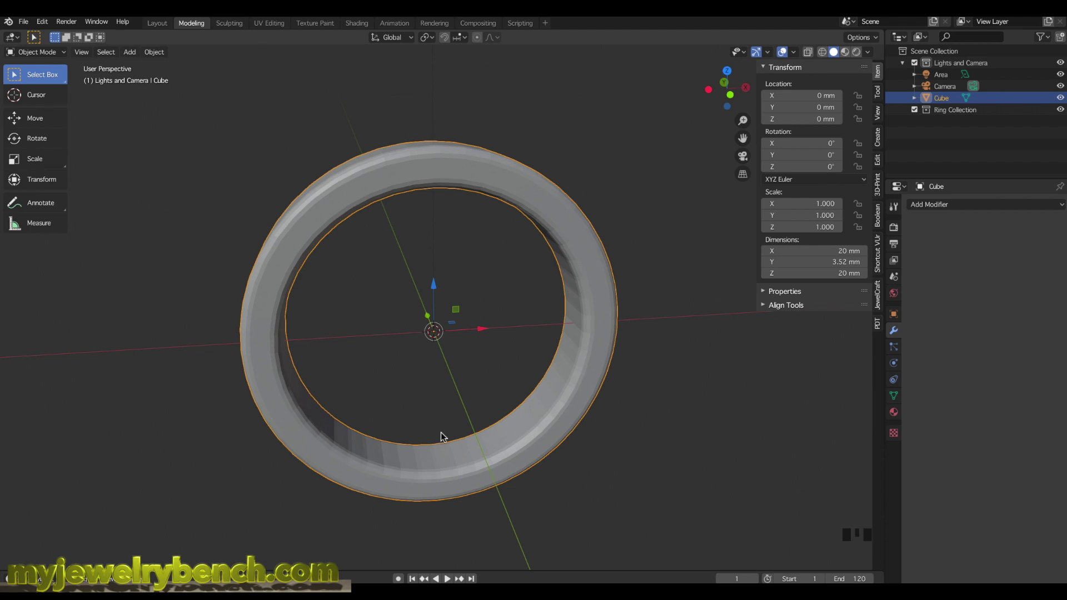
middle_drag(465, 431, 446, 448)
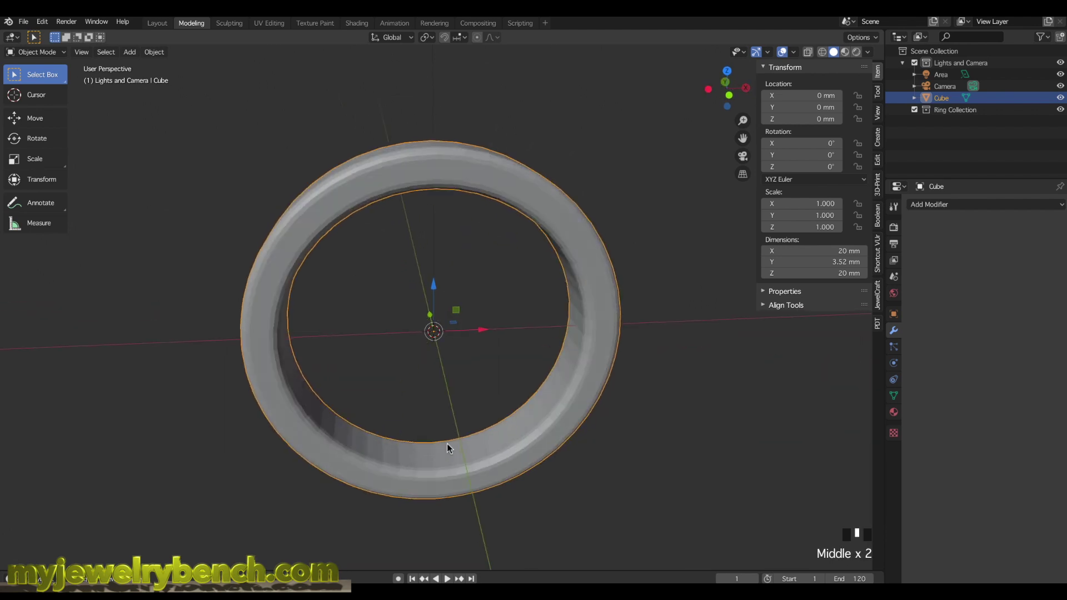
middle_drag(491, 440, 462, 448)
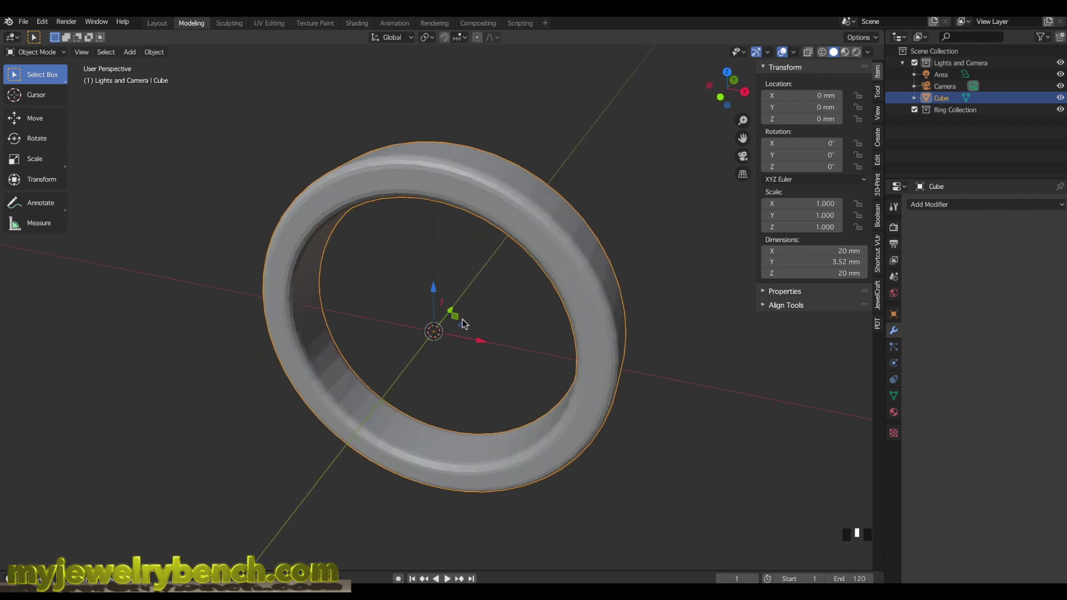
scroll(461, 320, down, 2)
Step: Hide the Cube object while renaming it to ring, and show and reselect it in the viewport
click(542, 221)
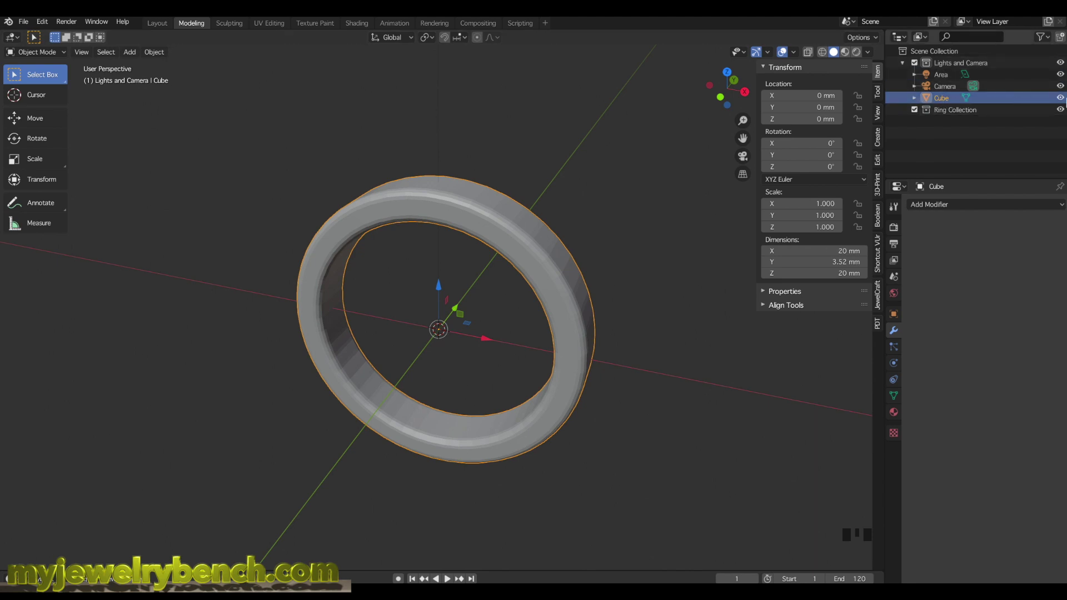
click(1060, 98)
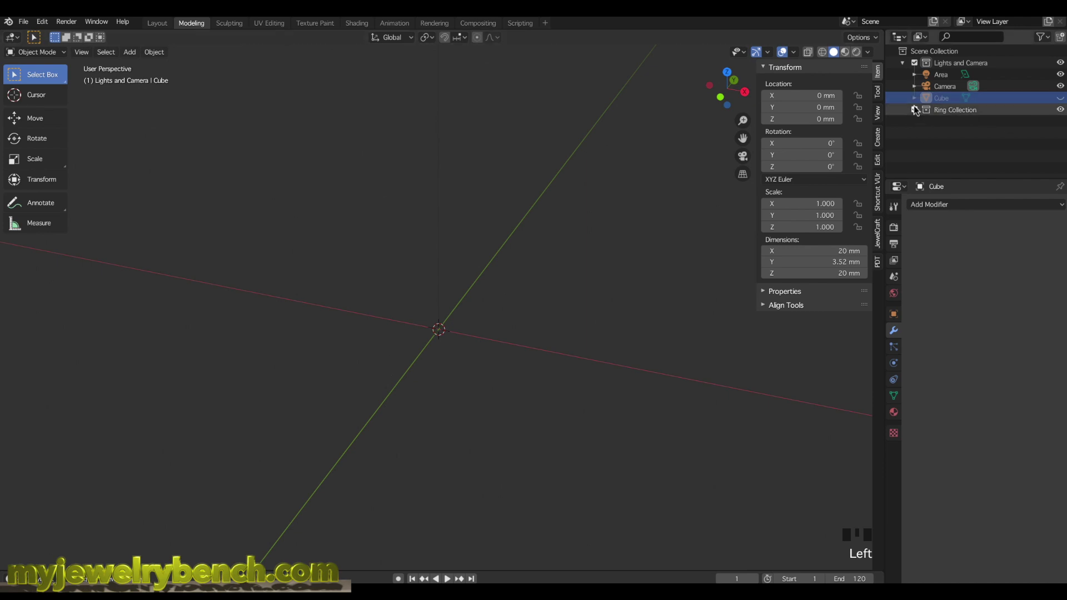
double_click(945, 97)
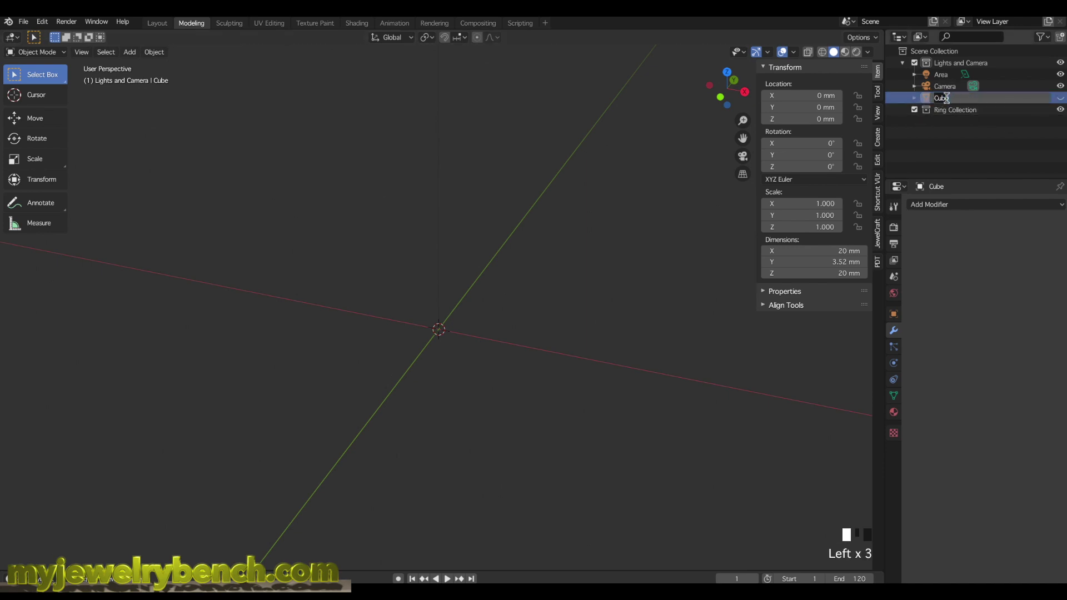
text(ring)
key(Return)
click(1061, 98)
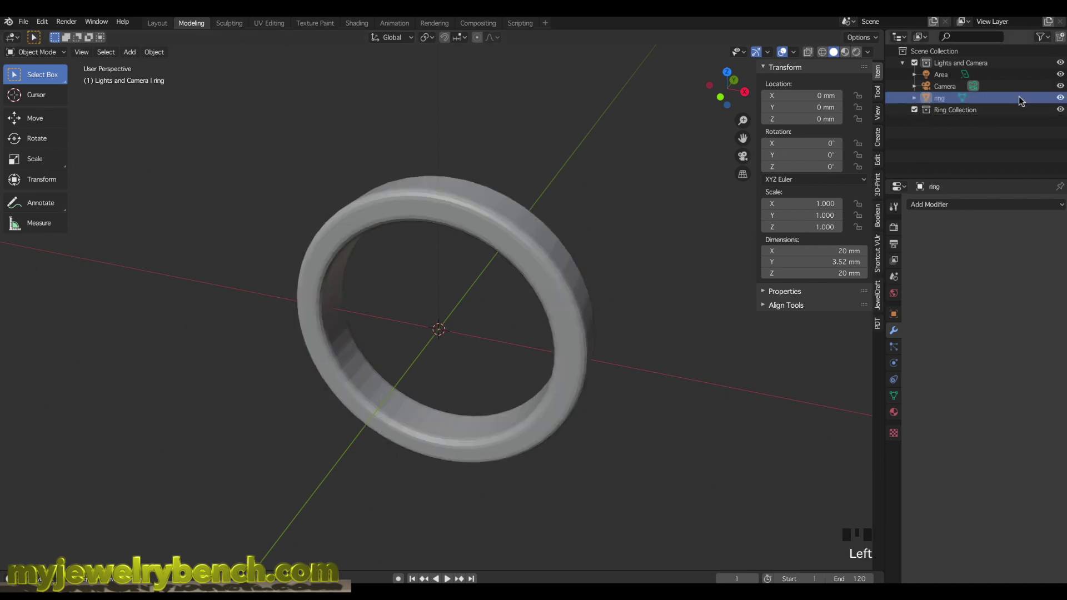
mouse_move(484, 290)
middle_down()
mouse_move(529, 301)
mouse_move(497, 284)
middle_up()
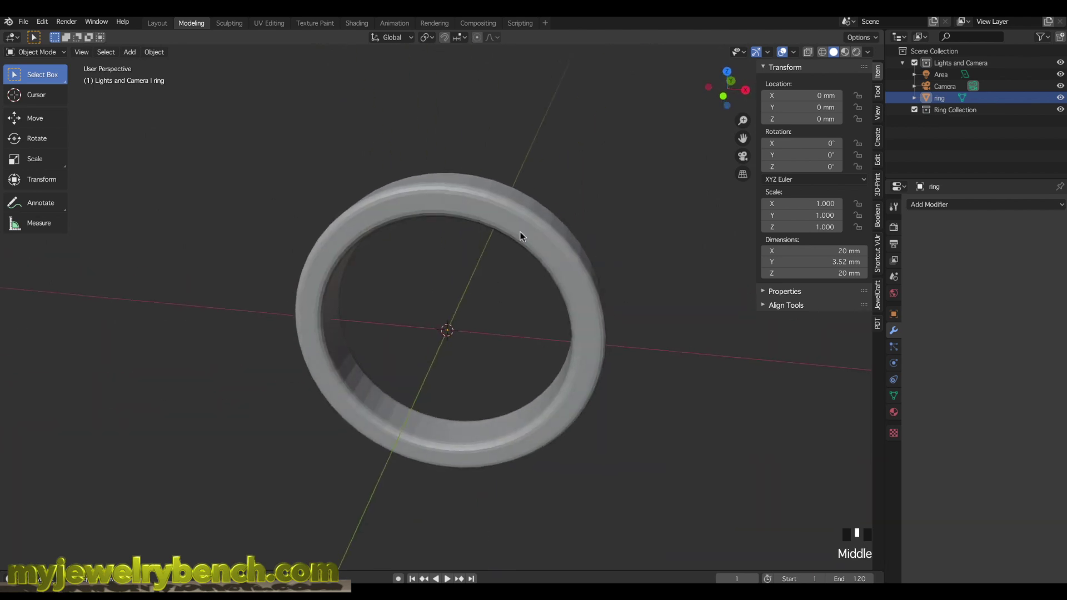
click(419, 194)
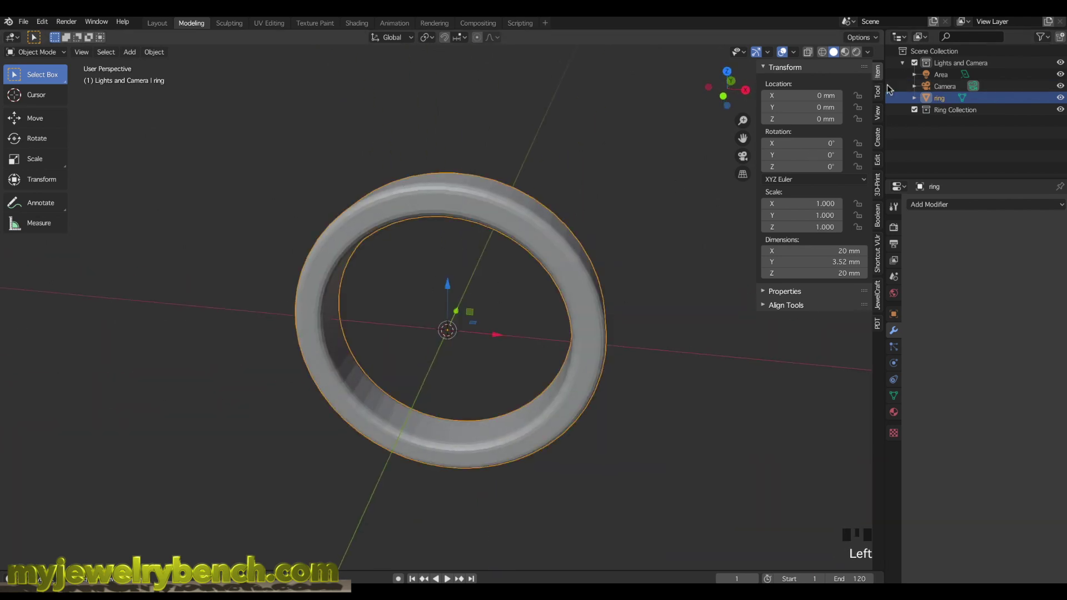
Step: Hide the ring and add a Text object at the origin
click(1061, 97)
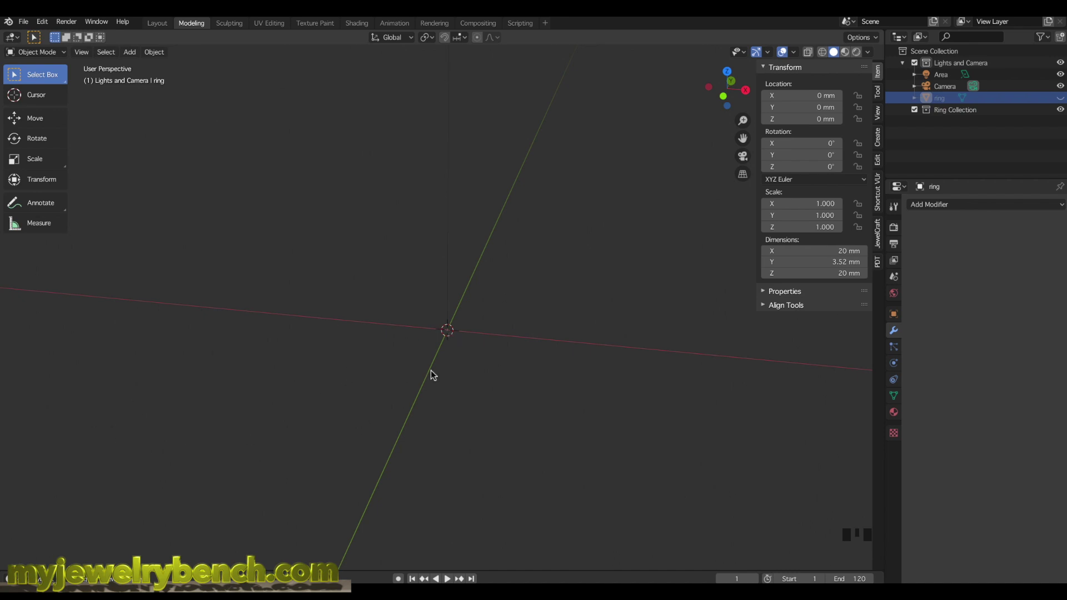
key(shift+a)
mouse_move(433, 375)
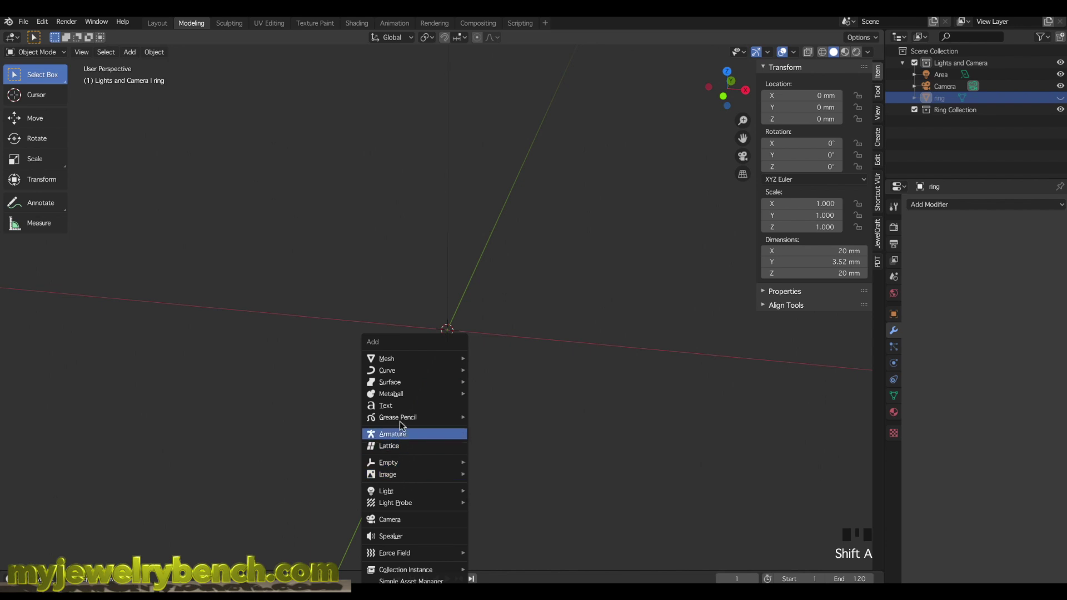
click(392, 406)
middle_drag(415, 337, 476, 312)
scroll(475, 333, up, 8)
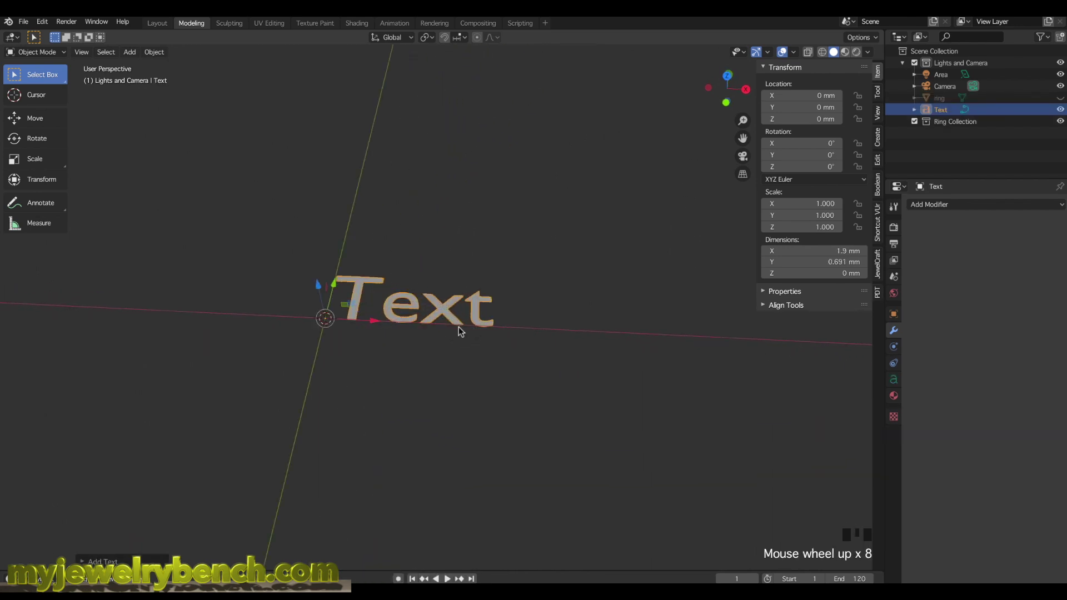
Step: Replace the default text with "14K MJB" in Edit Mode and return to Object Mode
key(Tab)
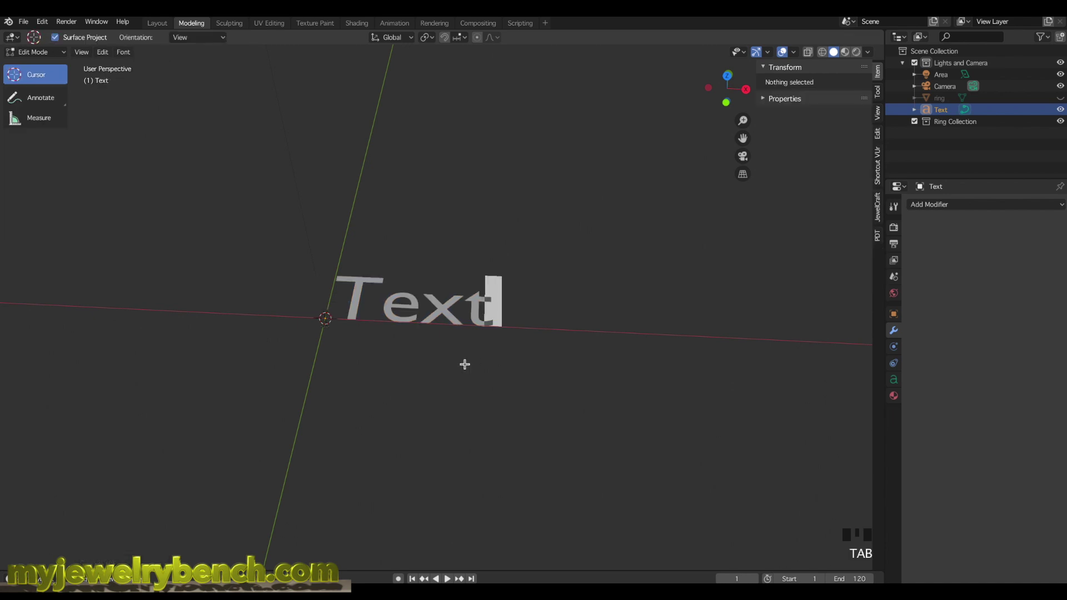
key(BackSpace)
key(BackSpace)
key(BackSpace)
key(BackSpace)
key(BackSpace)
key(BackSpace)
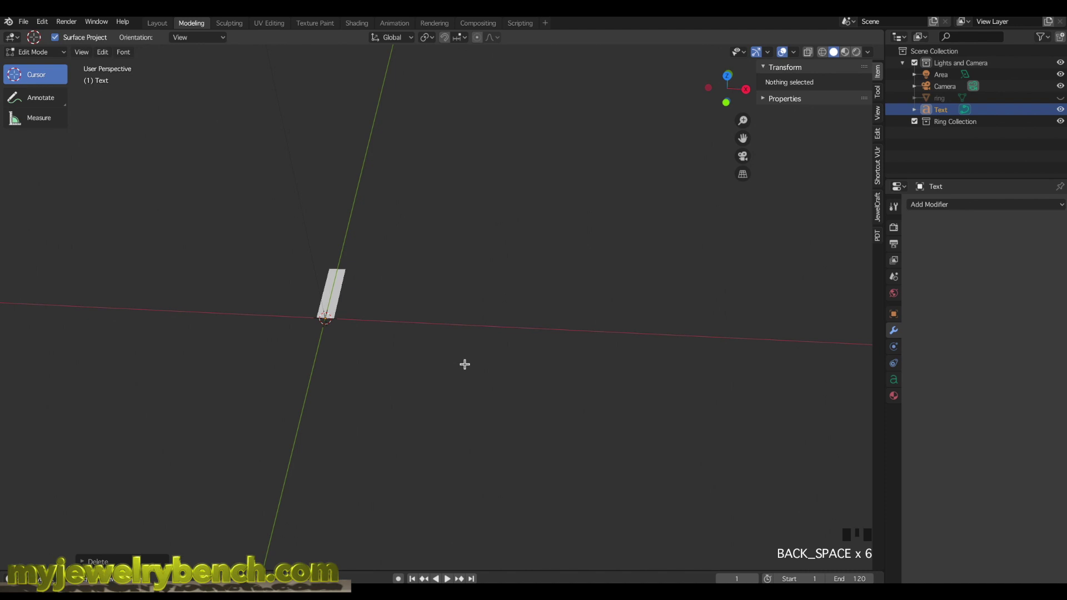
text(14)
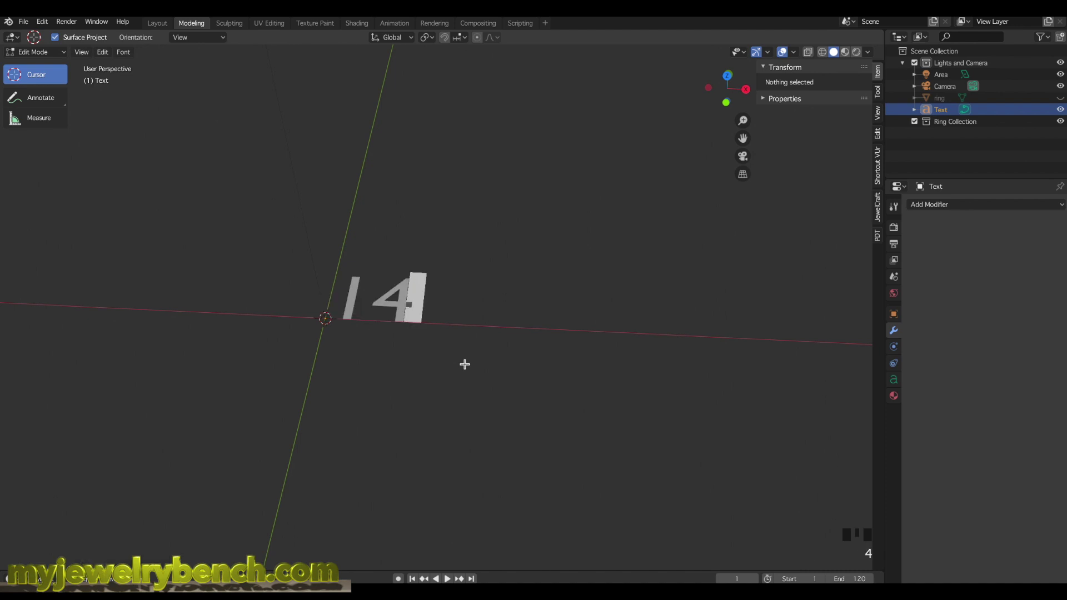
text(K)
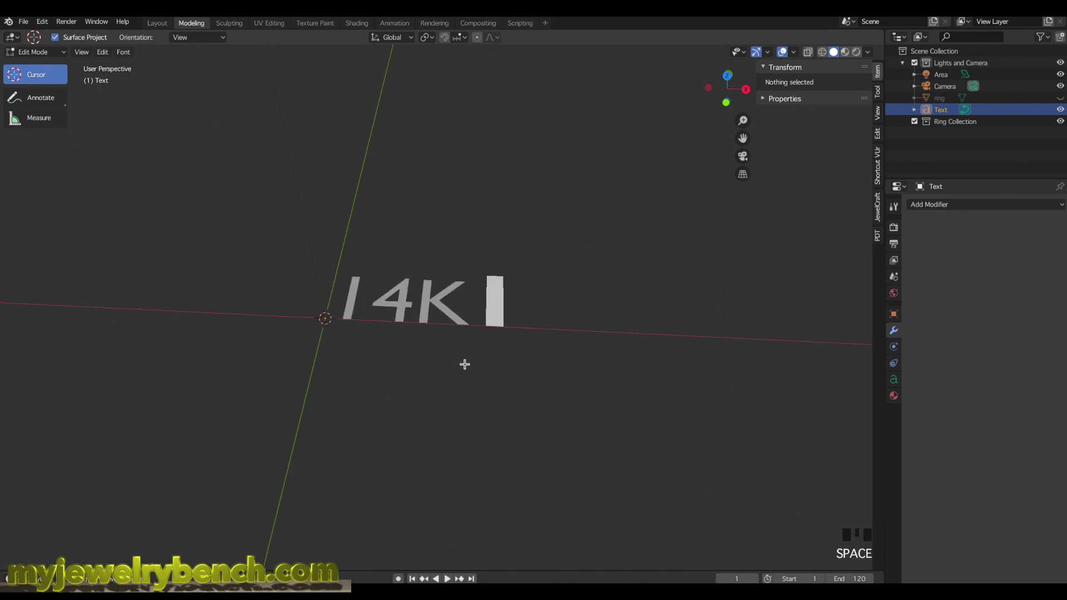
text(  MJB)
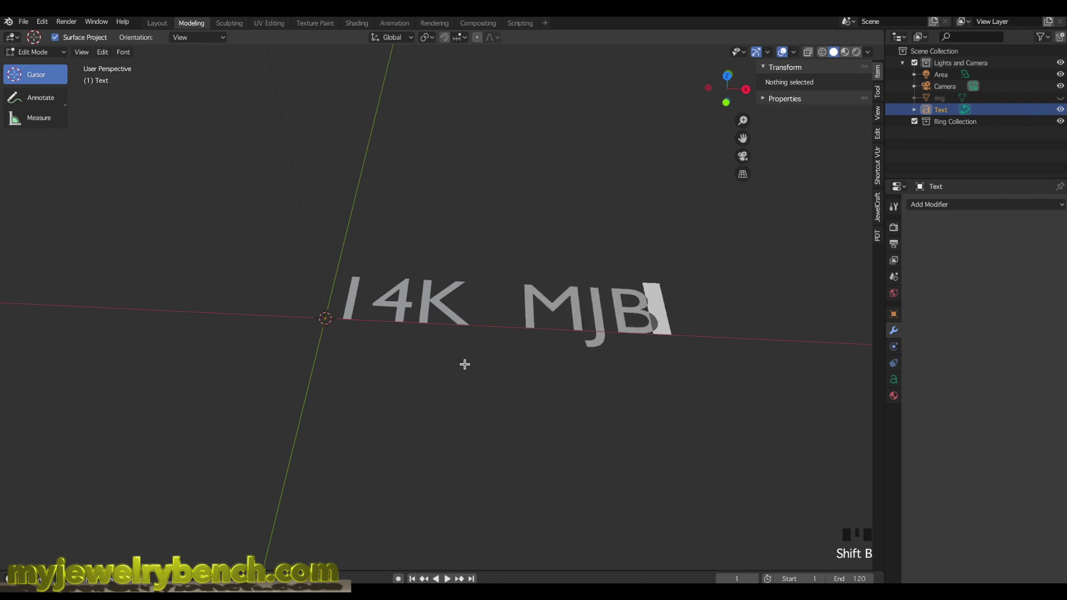
key(Tab)
Step: Give the text an extrusion of 0.112 mm and a bevel depth of 0.026 mm
middle_drag(431, 291, 395, 282)
scroll(400, 294, up, 2)
scroll(472, 317, down, 1)
middle_drag(489, 322, 462, 322)
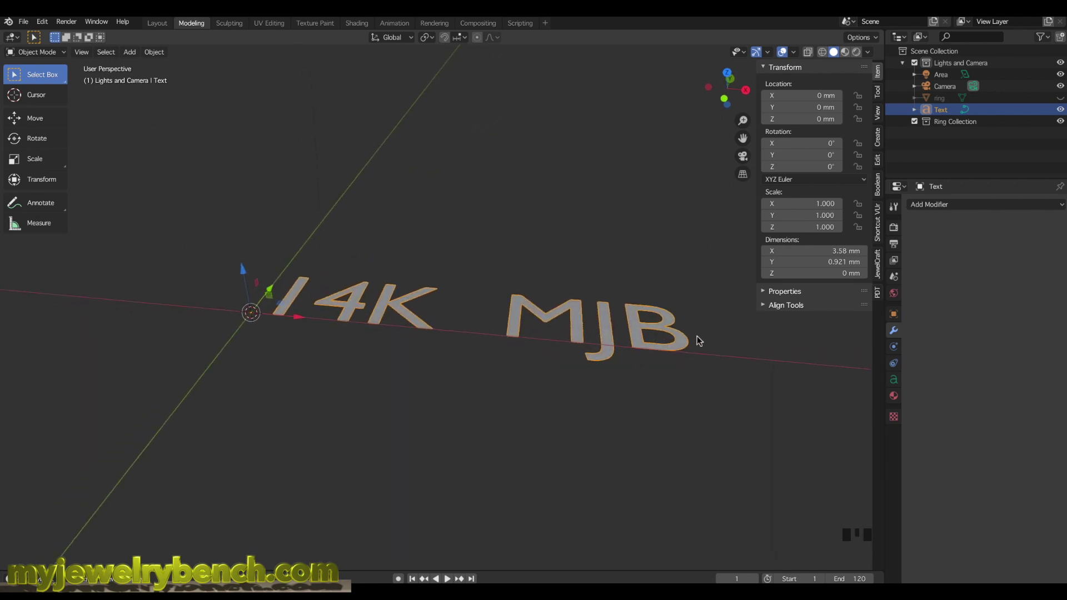
click(894, 380)
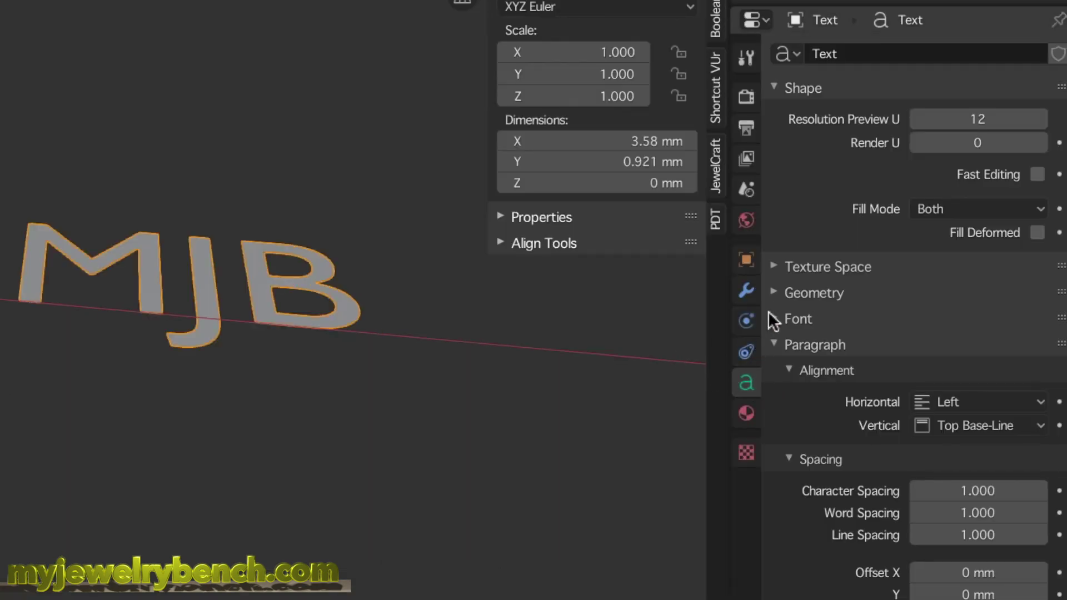
click(778, 293)
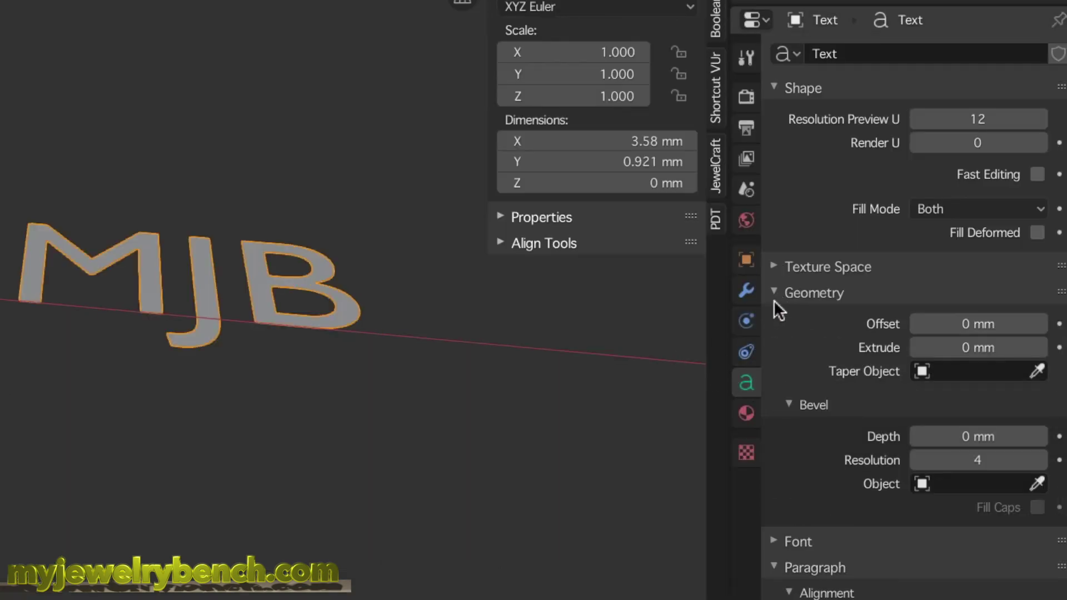
click(1040, 348)
click(1040, 348)
click(1040, 348)
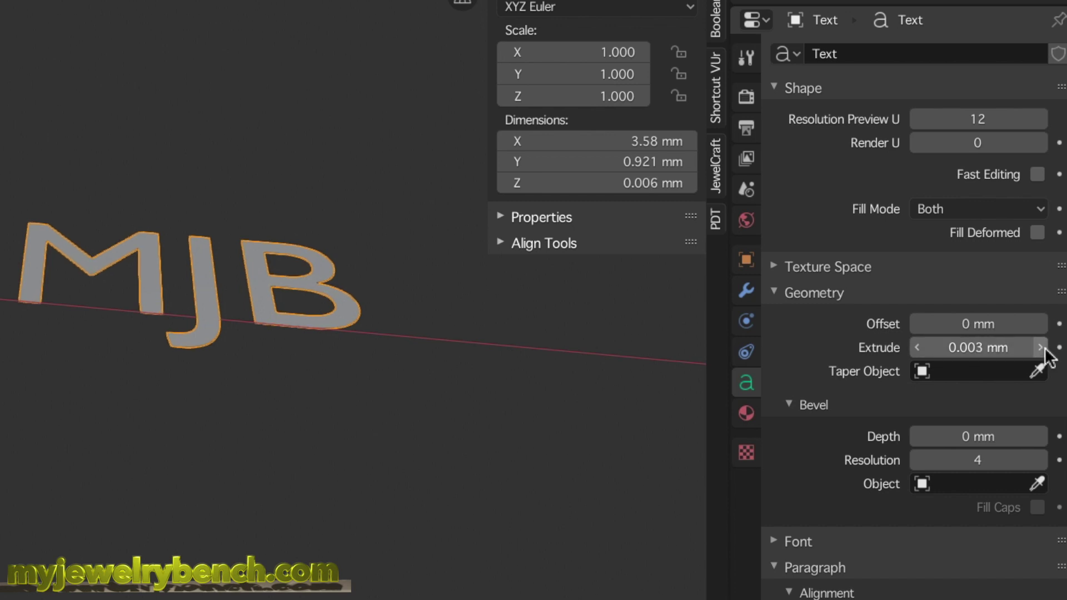
drag(961, 361, 1006, 361)
click(999, 460)
drag(972, 439, 987, 439)
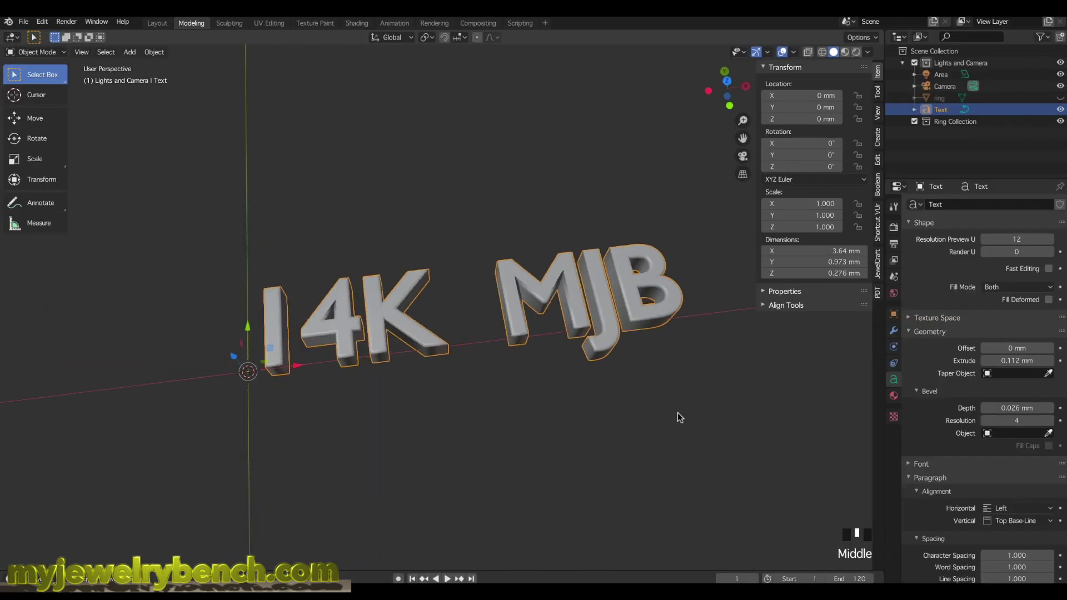
Step: Convert the 14K MJB text object to a mesh
middle_drag(679, 417, 670, 388)
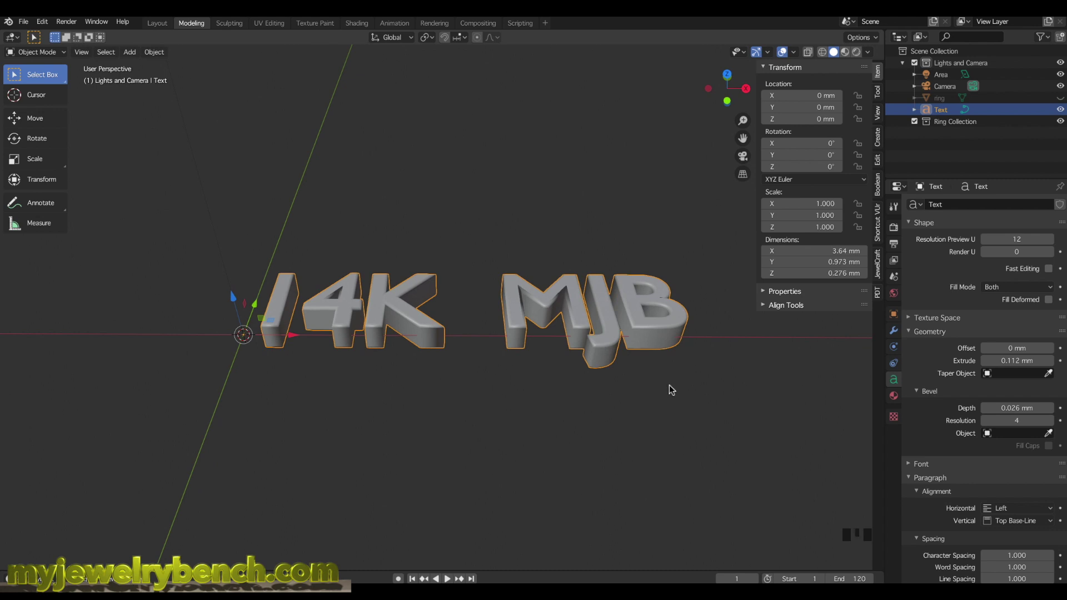
mouse_move(553, 422)
middle_down()
mouse_move(561, 431)
mouse_move(557, 419)
middle_up()
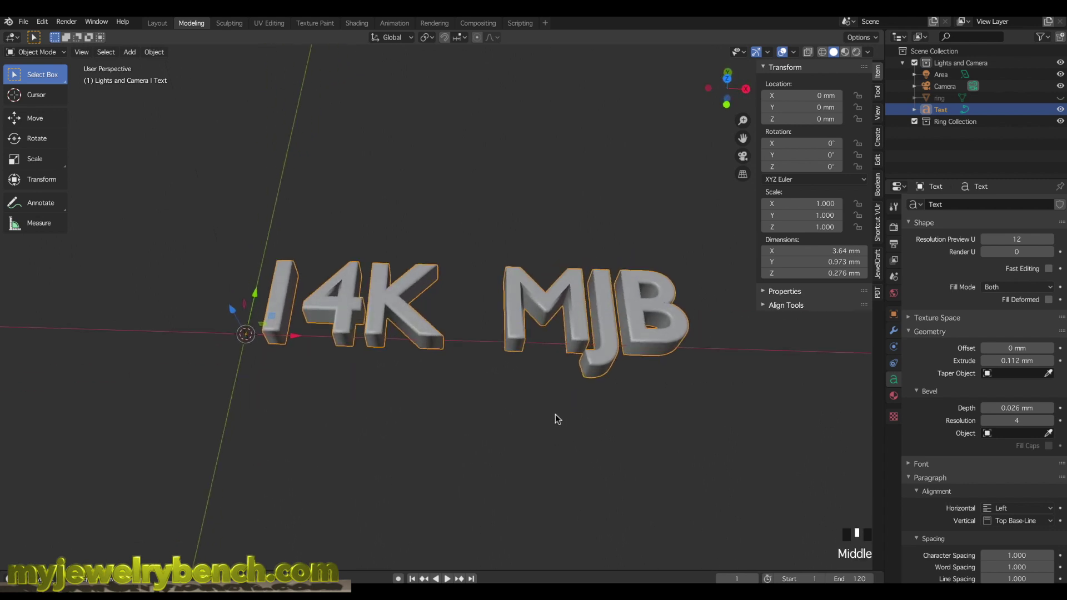
middle_drag(481, 327, 405, 340)
scroll(397, 341, down, 2)
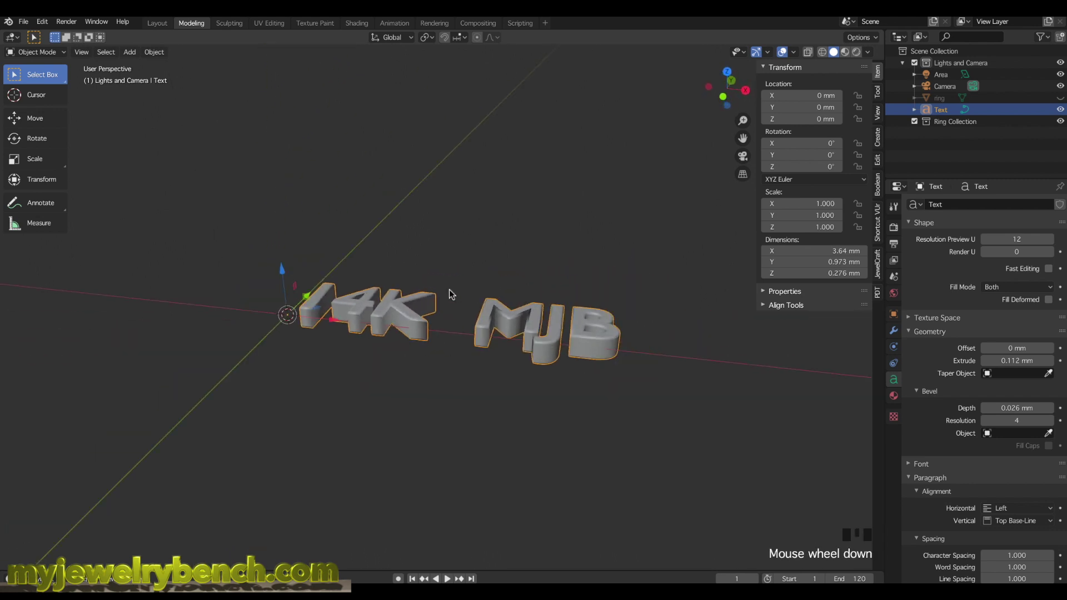
click(391, 320)
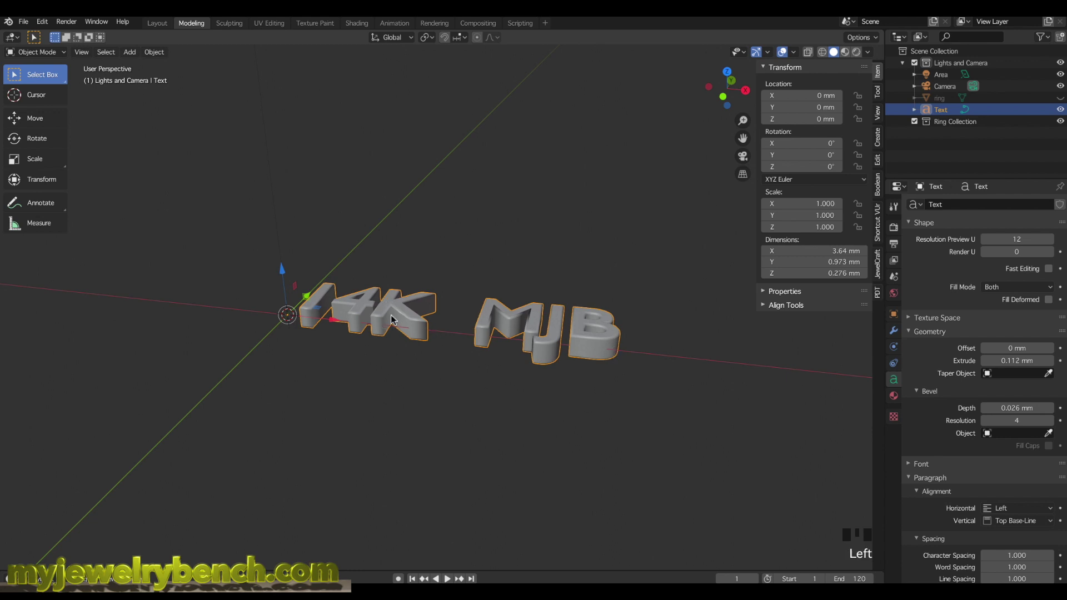
middle_drag(418, 330, 389, 328)
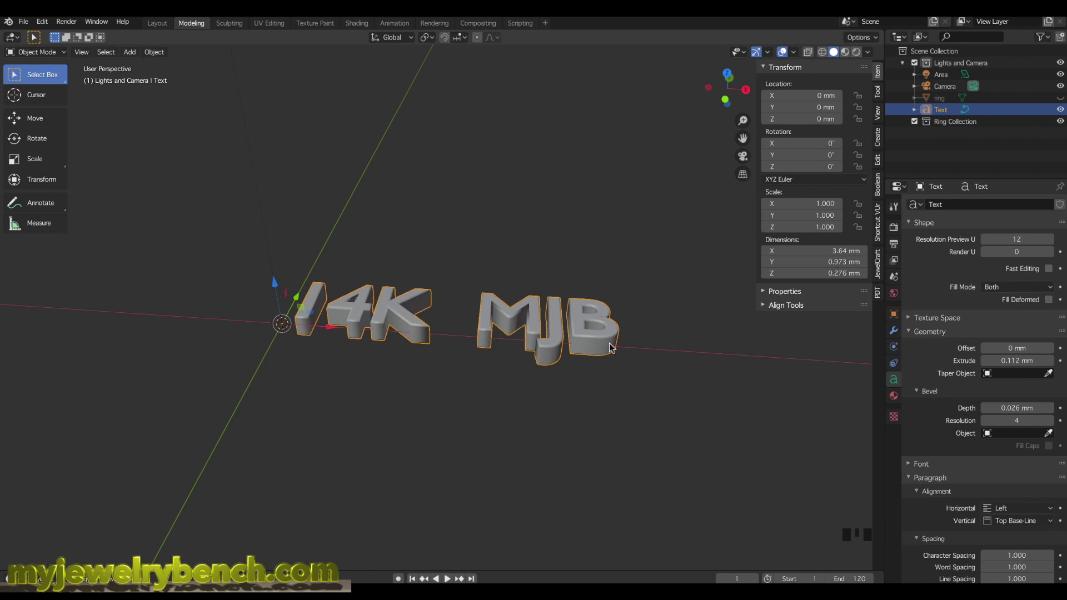
click(154, 52)
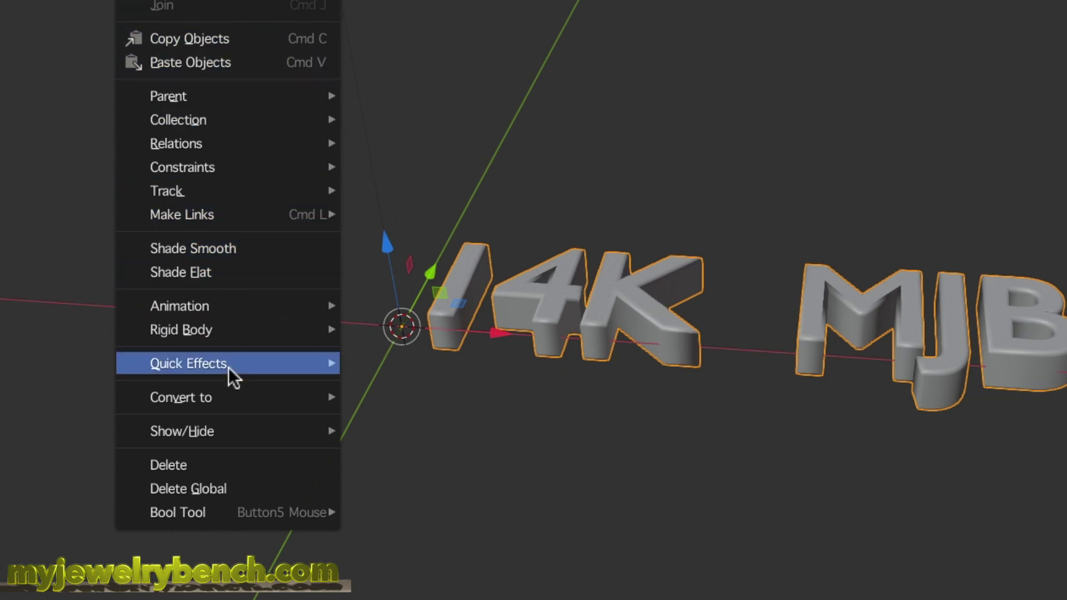
mouse_move(218, 404)
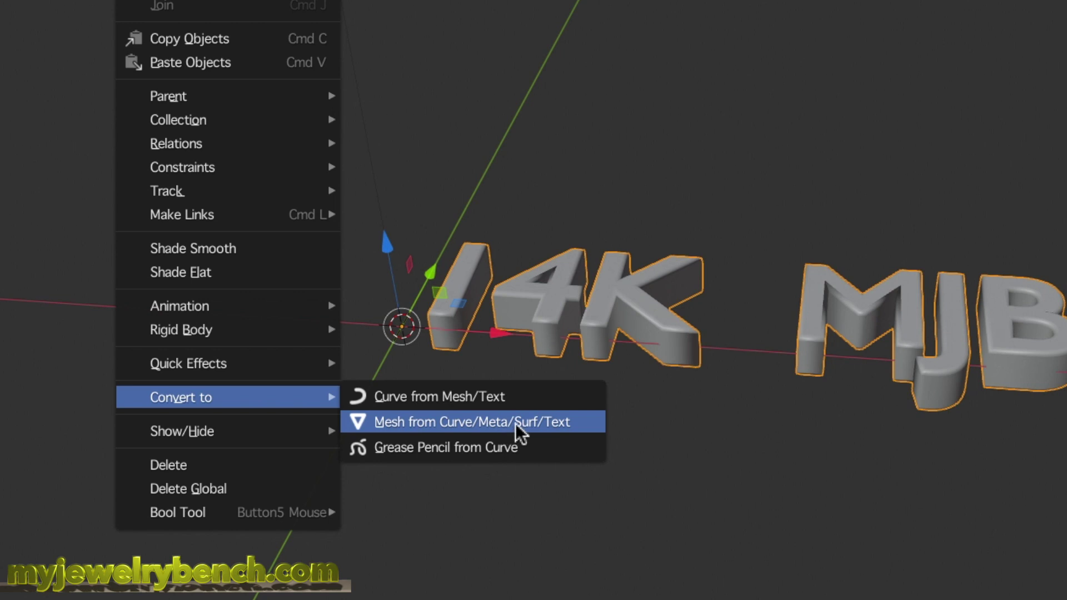
click(554, 424)
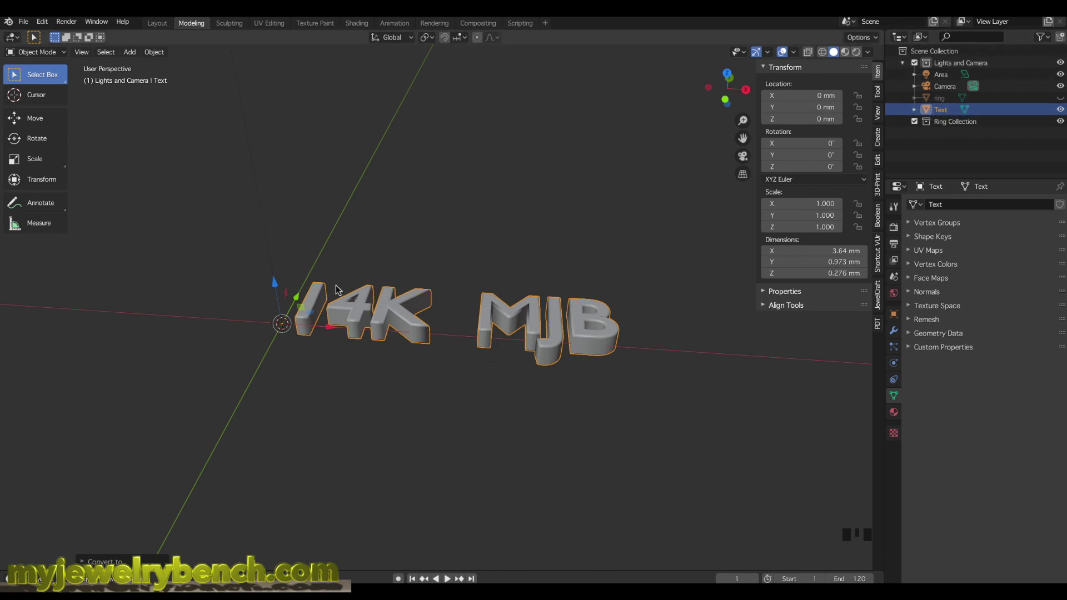
Step: Set the text mesh's origin to its center of mass (volume)
click(362, 312)
middle_click(408, 308)
middle_drag(408, 308, 410, 319)
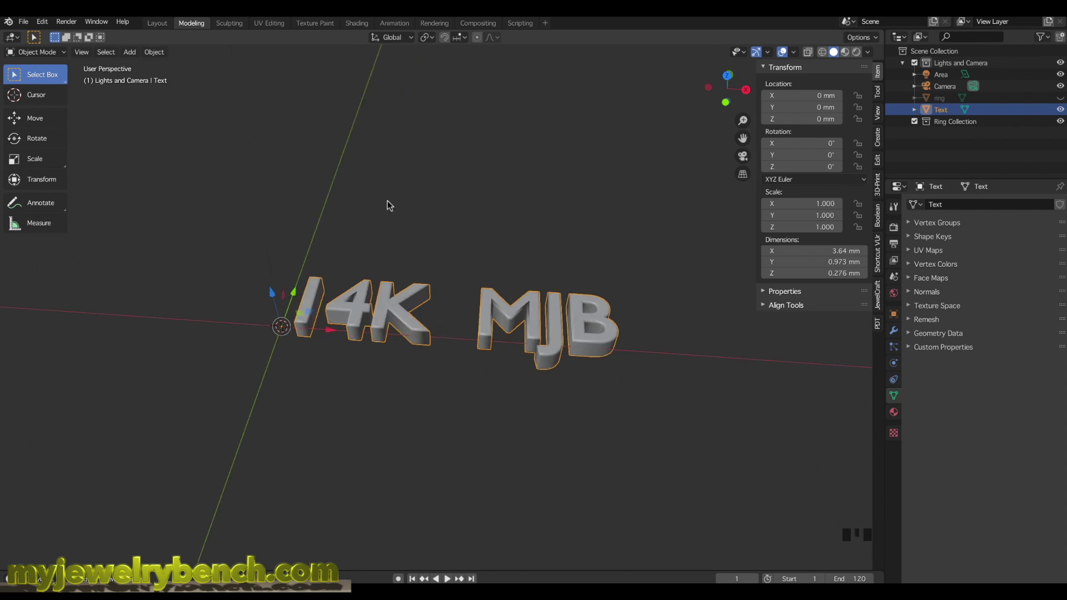
right_click(402, 309)
mouse_move(398, 310)
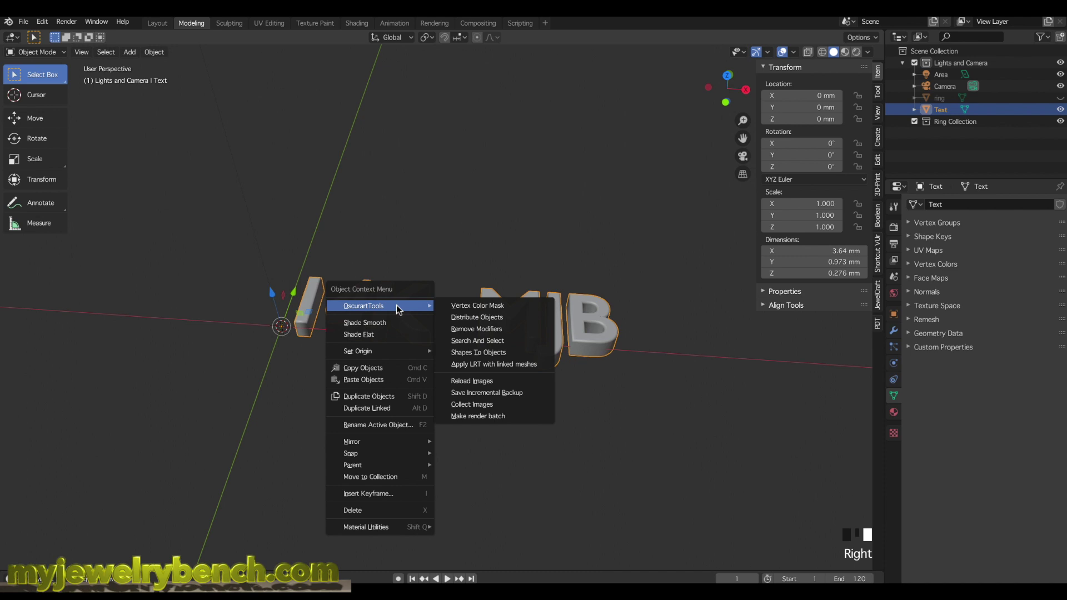
mouse_move(373, 350)
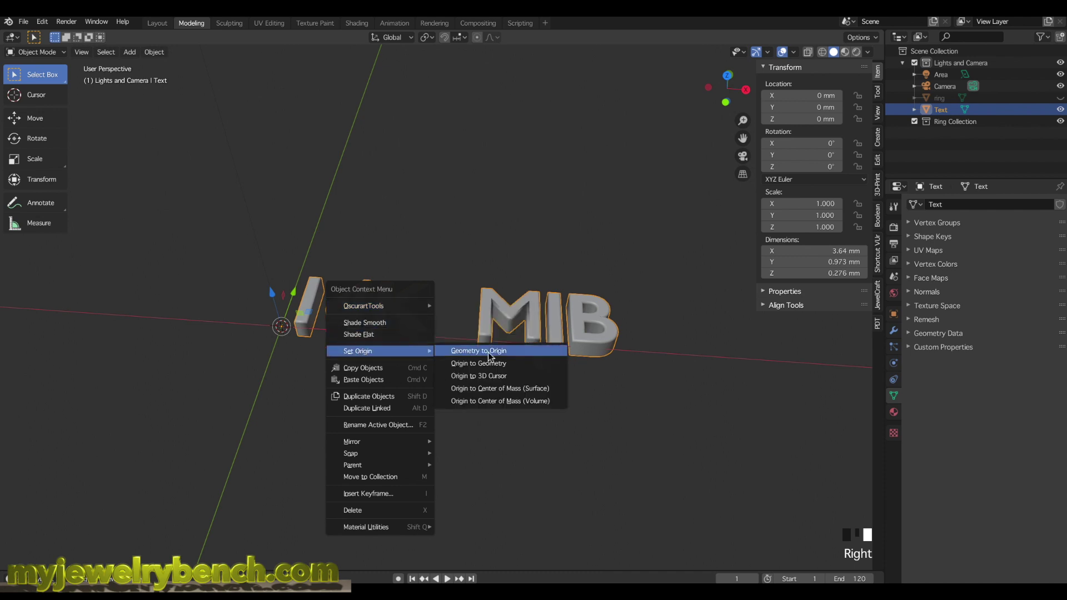
click(514, 406)
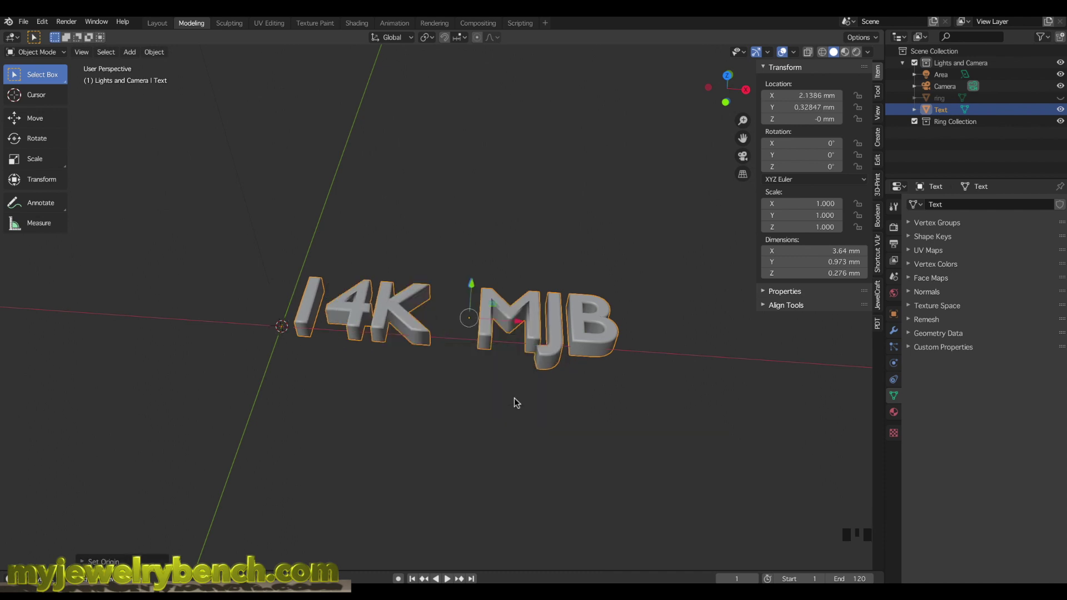
Step: Snap the text mesh to the 3D cursor at the world origin
key(shift+s)
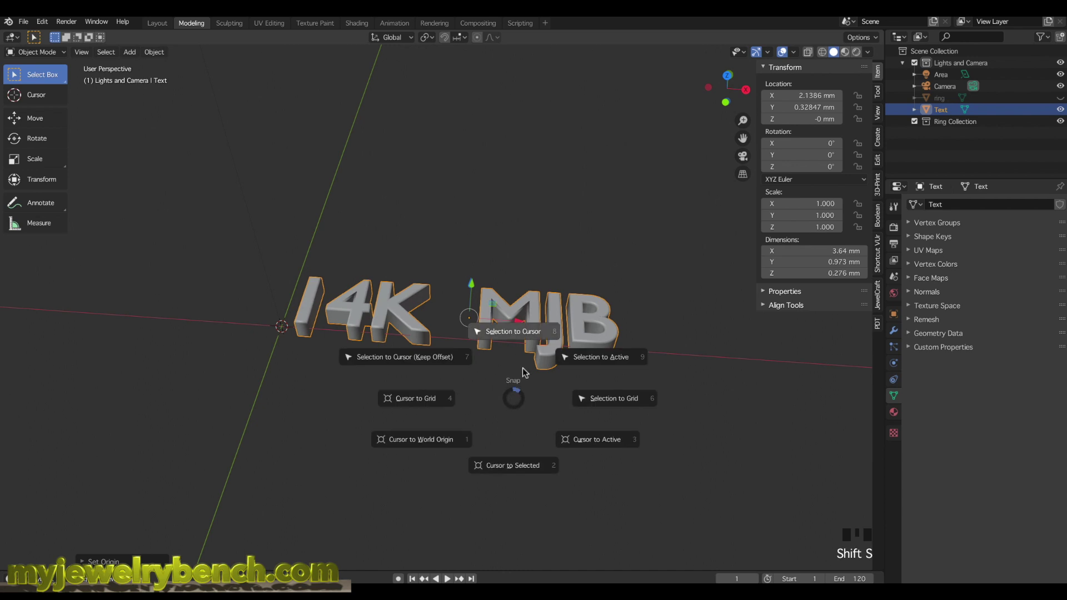
click(517, 336)
scroll(555, 340, down, 3)
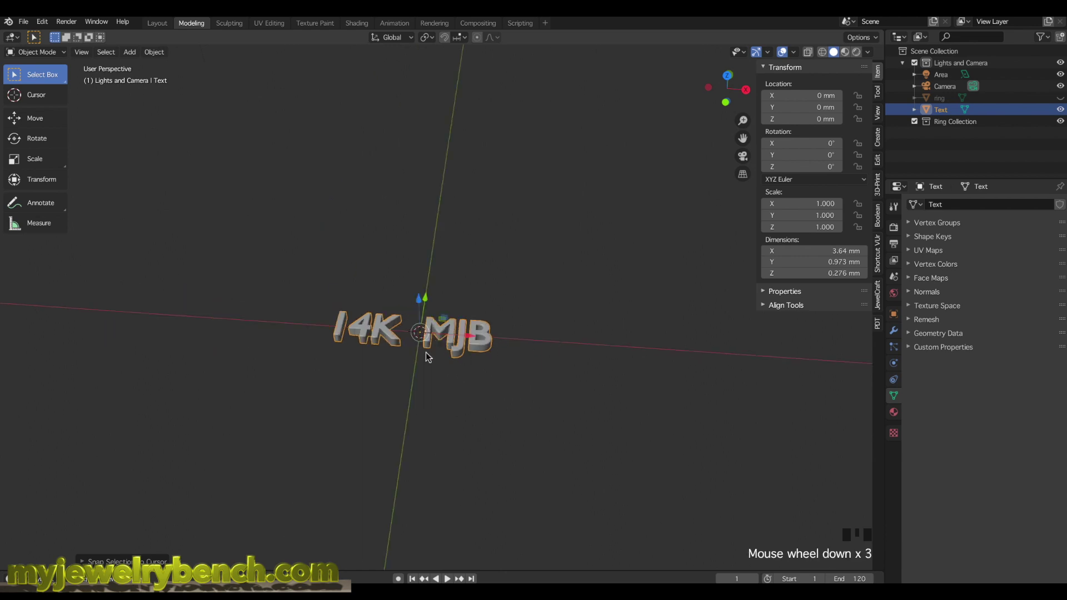
scroll(462, 353, up, 3)
middle_drag(436, 292, 442, 239)
Step: Unhide the ring so it shows together with the text
click(939, 98)
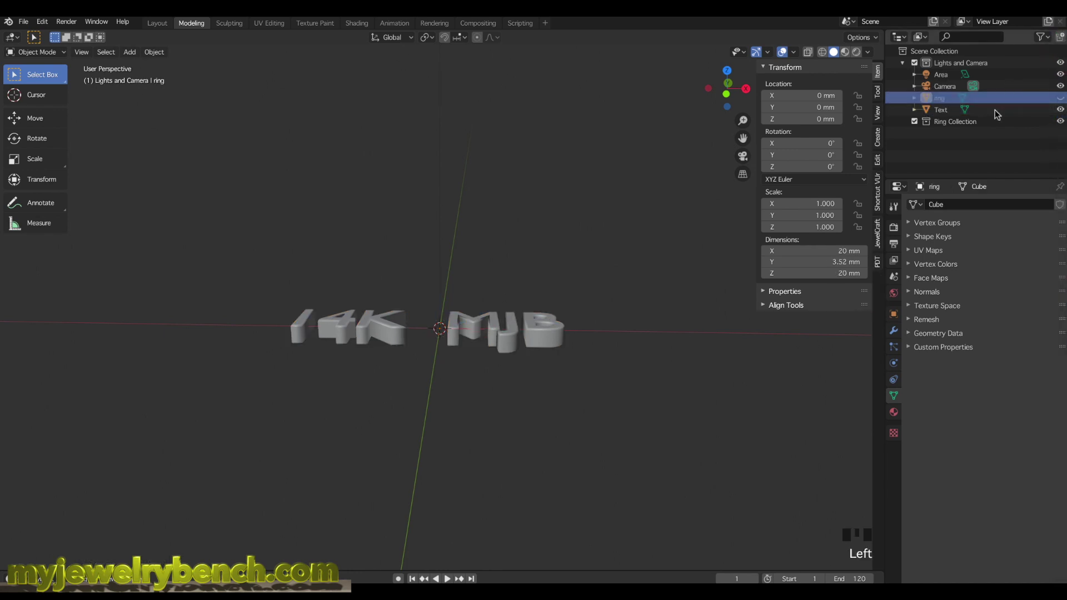
click(1060, 99)
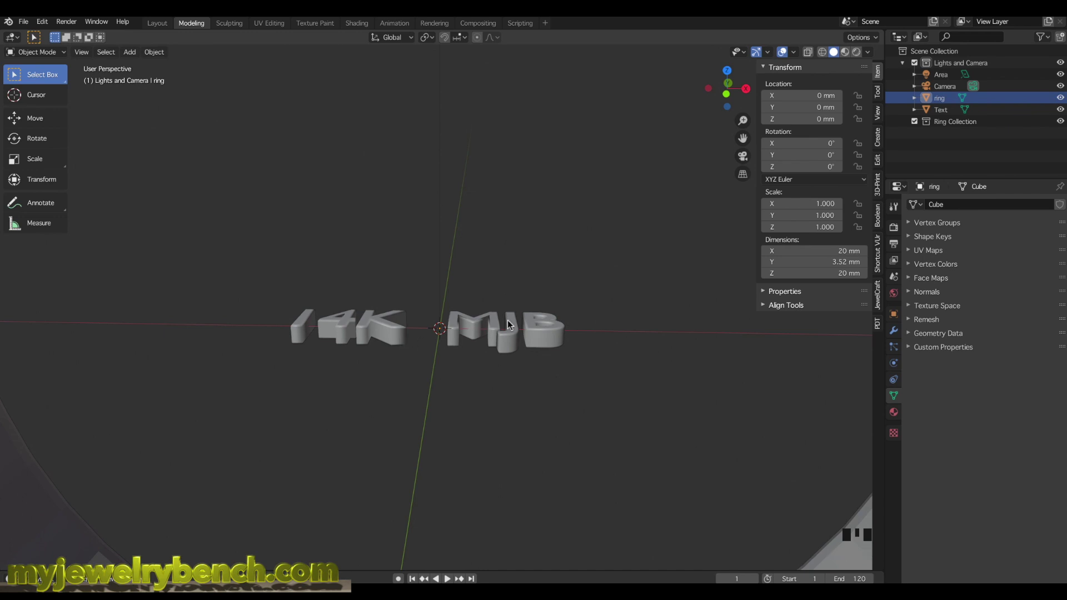
scroll(501, 322, down, 7)
middle_drag(502, 345, 494, 370)
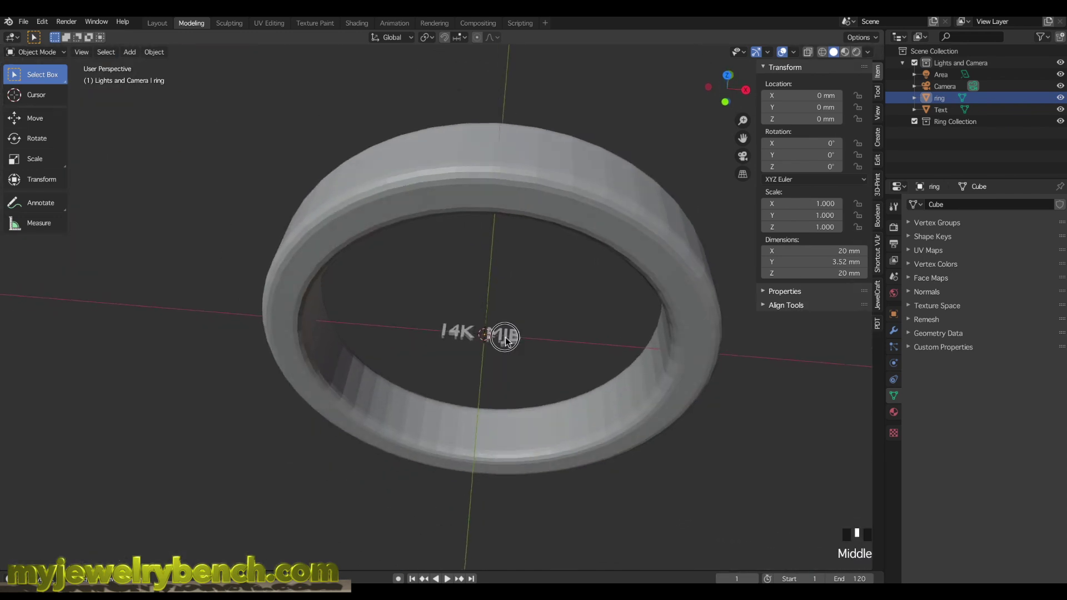
Step: Select the text and examine its mesh topology in Edit Mode, returning to Object Mode
click(489, 348)
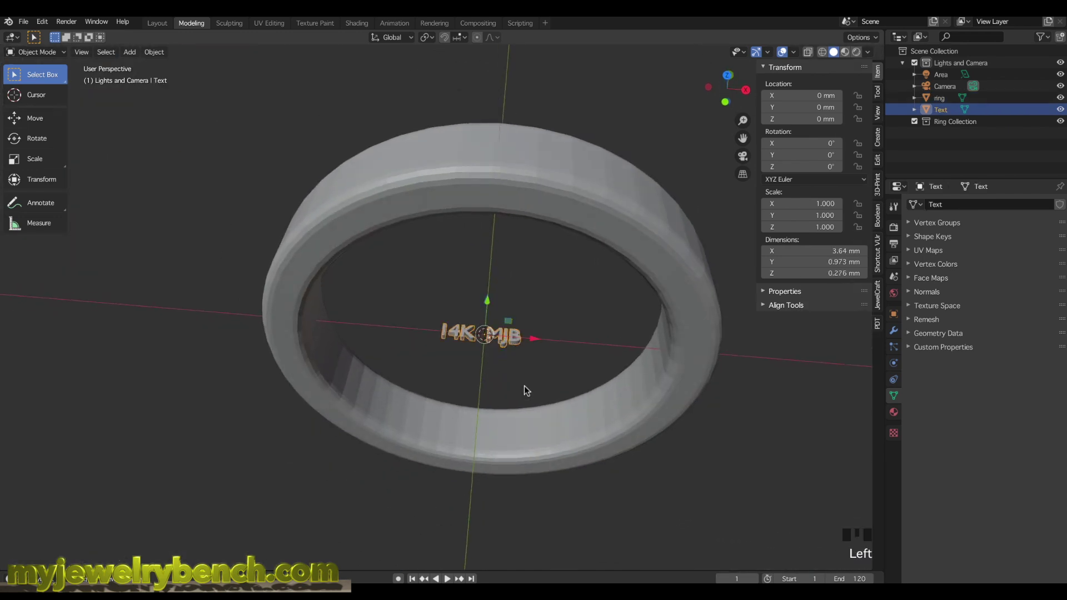
middle_drag(503, 377, 500, 340)
scroll(506, 338, up, 4)
scroll(506, 338, up, 4)
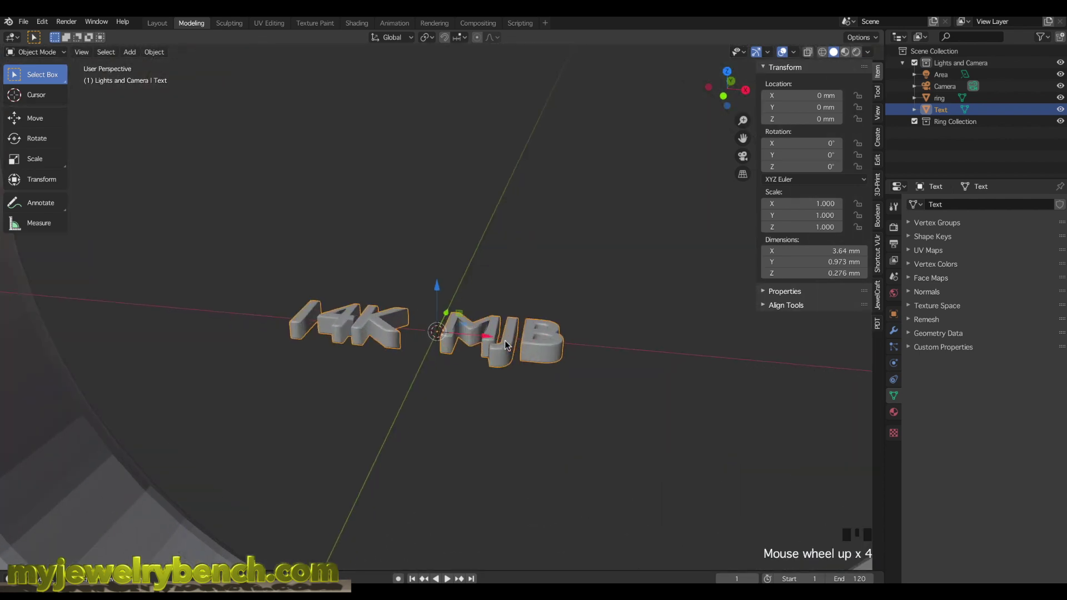
click(352, 329)
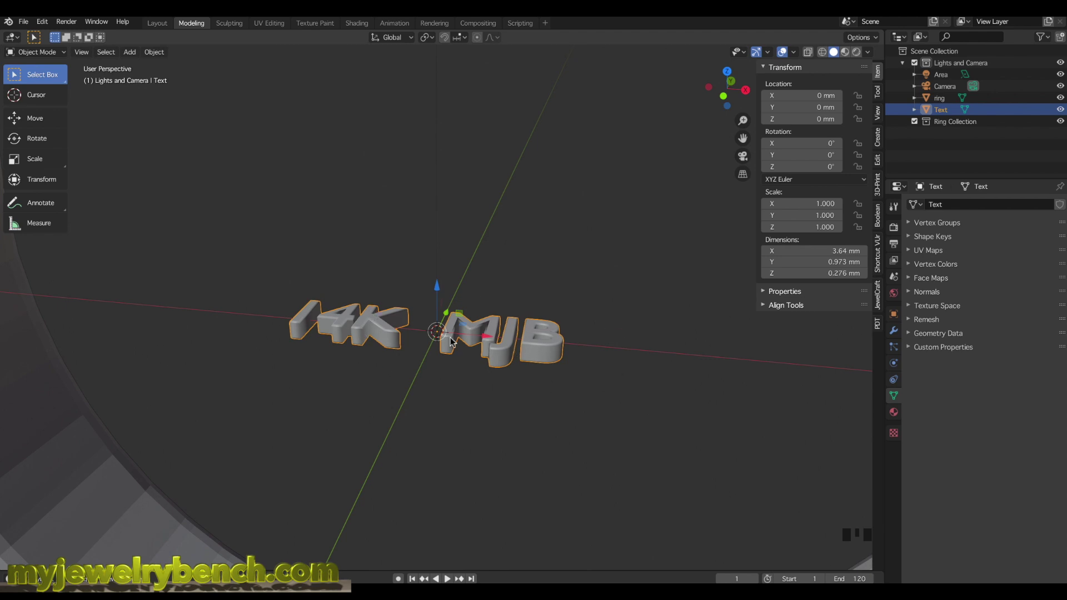
middle_drag(352, 337, 437, 332)
scroll(436, 331, up, 3)
key(Tab)
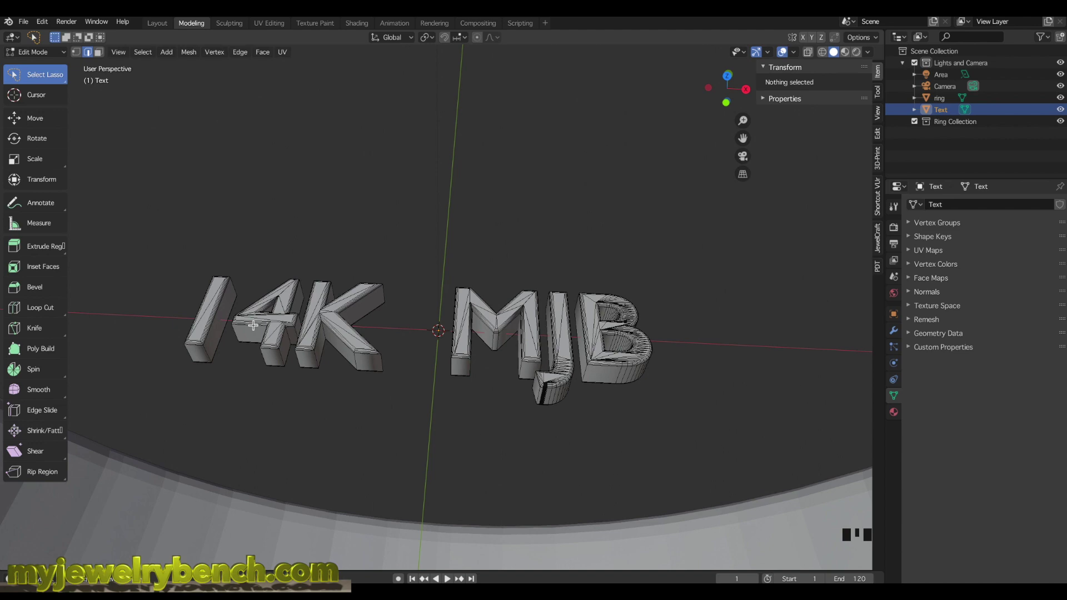
middle_drag(583, 342, 530, 313)
key(Tab)
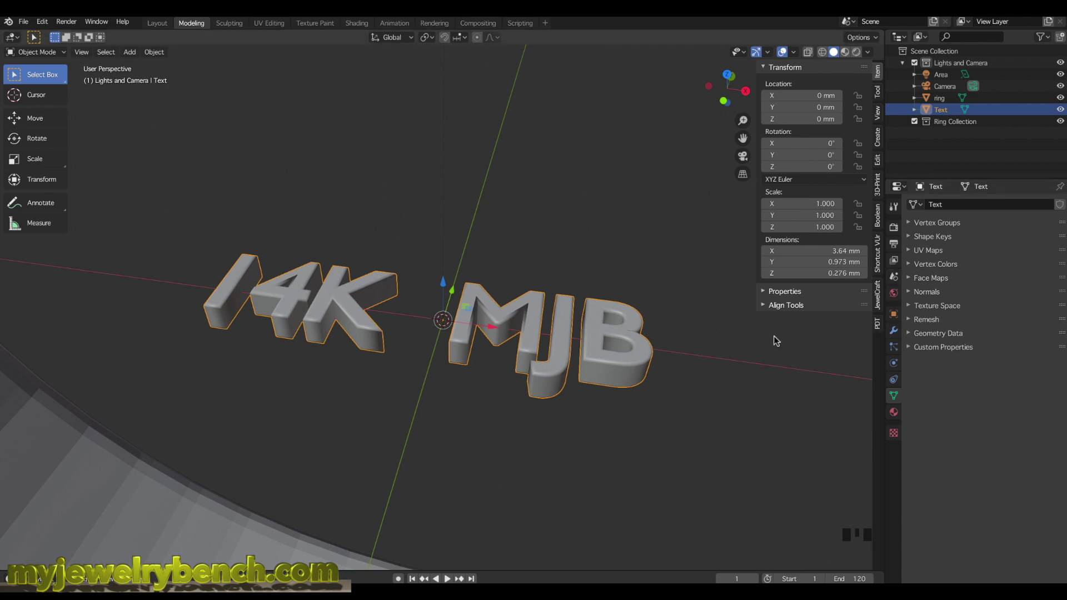
Step: Add a Remesh modifier to the text mesh and turn off Remove Disconnected Pieces
click(894, 331)
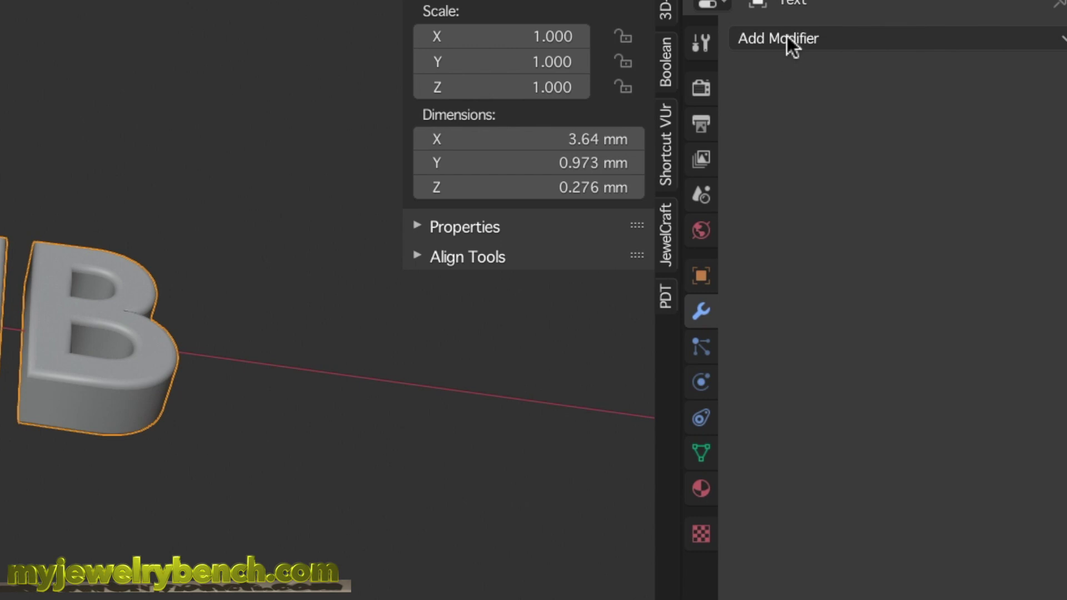
click(786, 35)
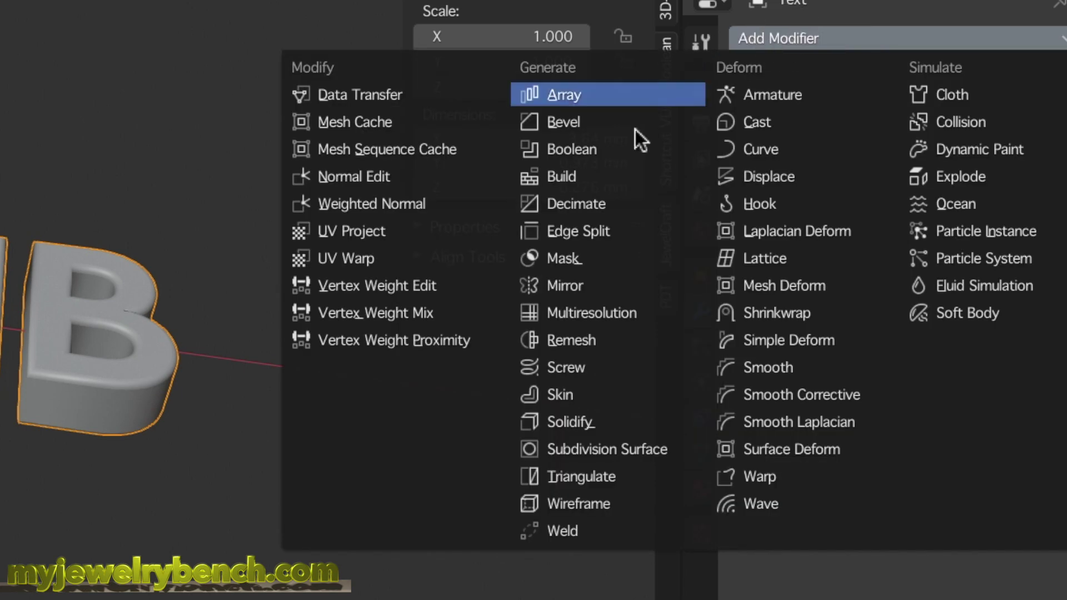
click(582, 343)
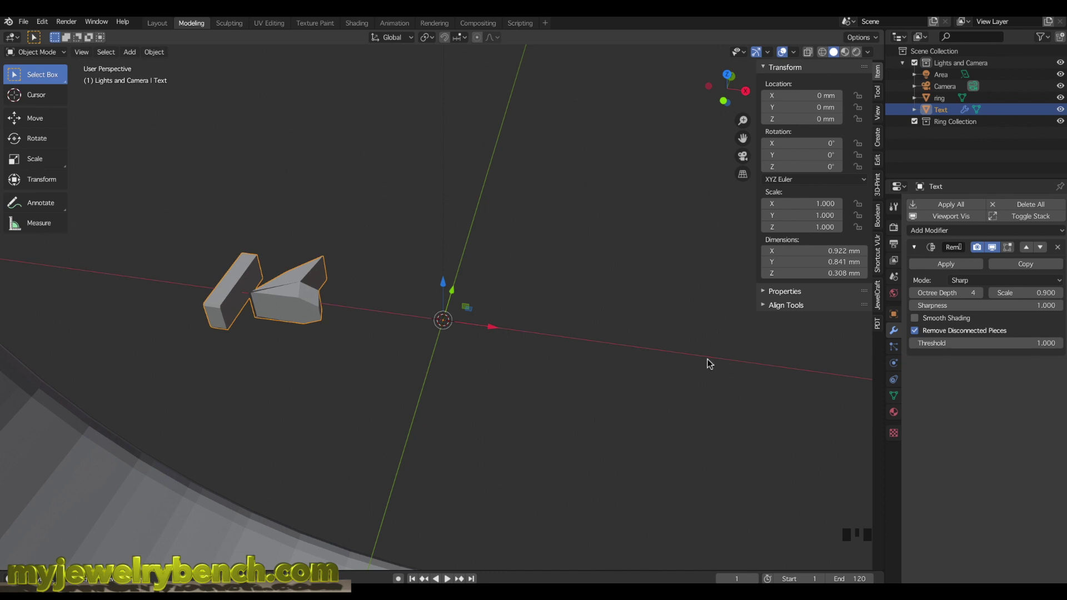
click(916, 331)
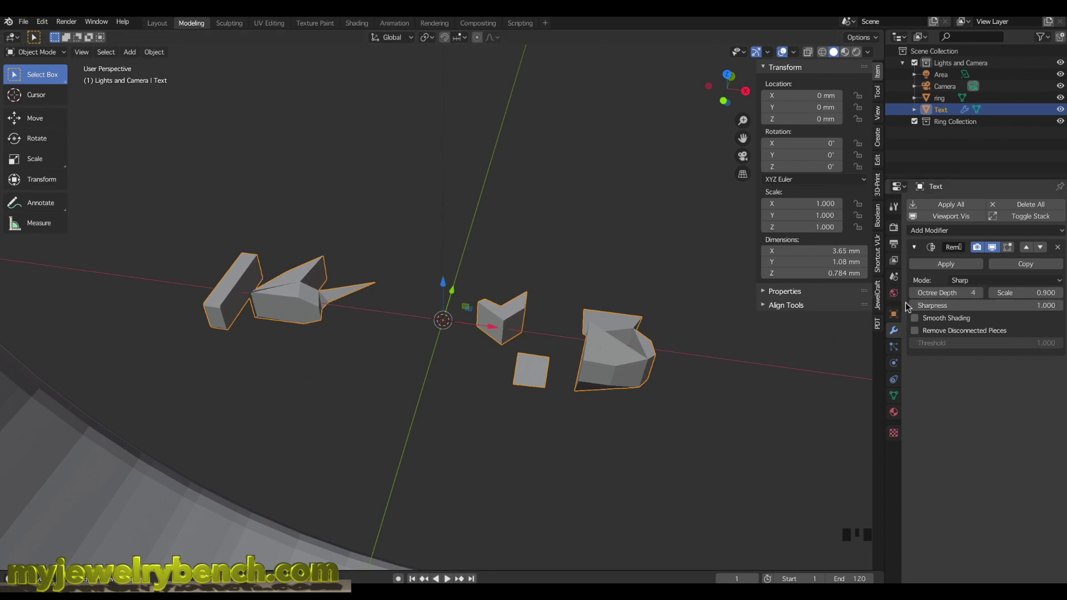
Step: Raise the Remesh modifier's Octree Depth to 8
click(980, 295)
click(981, 295)
click(981, 294)
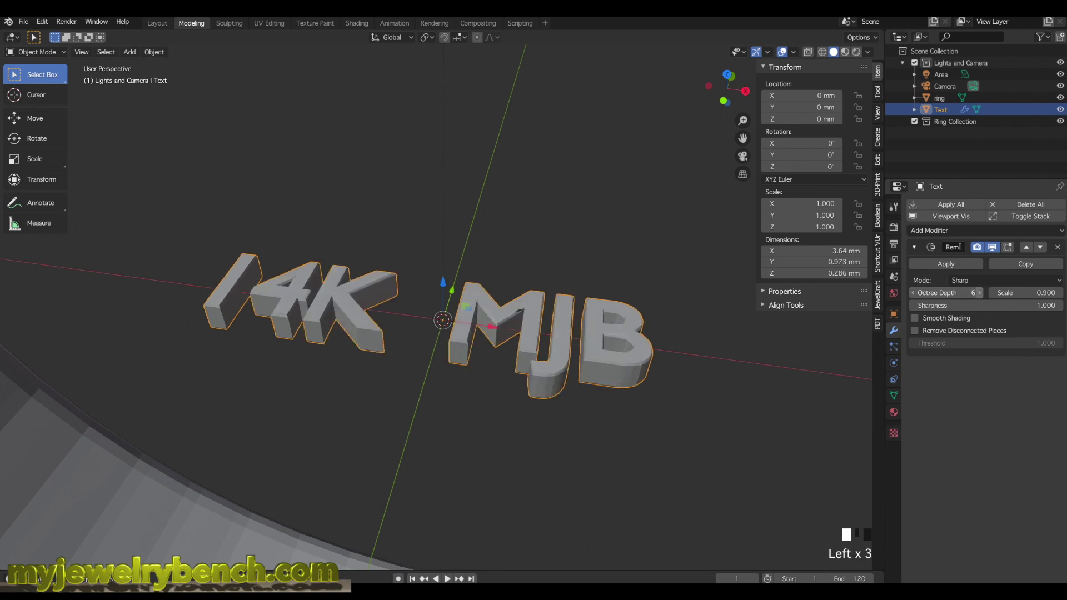
click(980, 294)
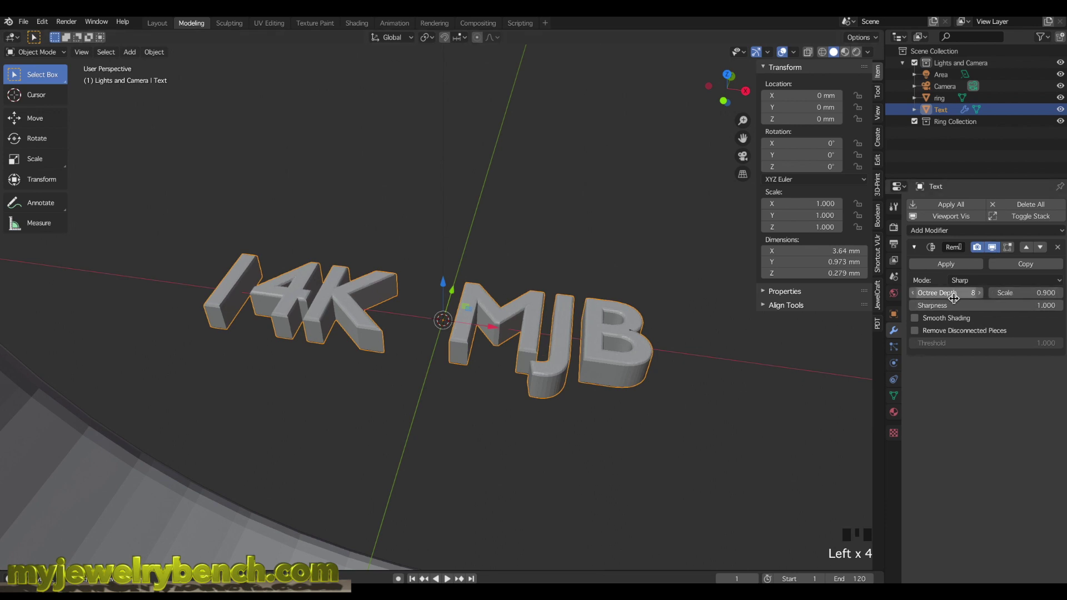
scroll(535, 367, down, 1)
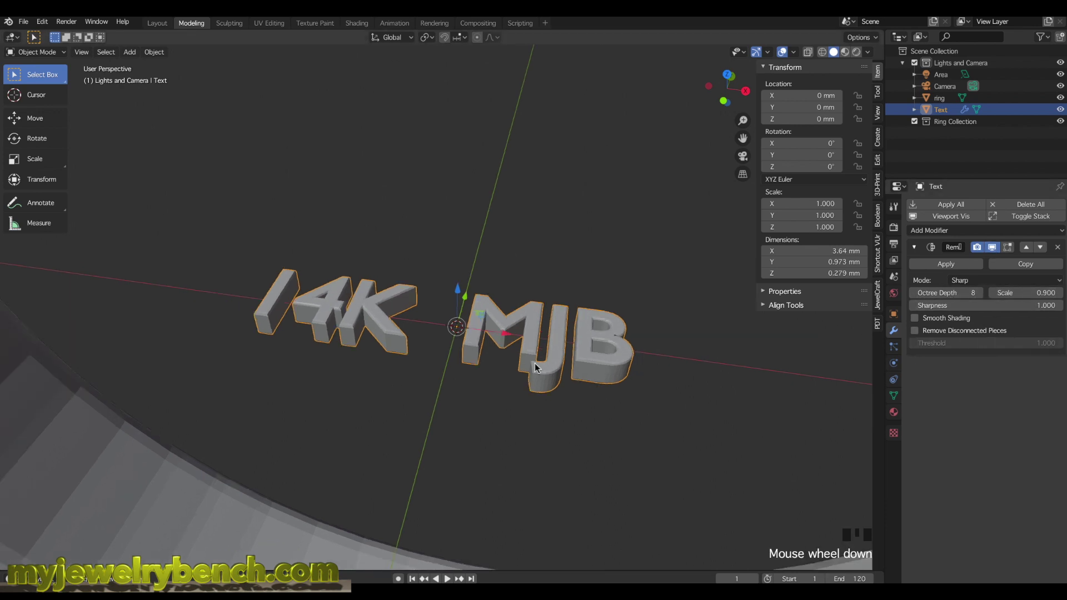
scroll(535, 352, down, 1)
scroll(542, 360, up, 1)
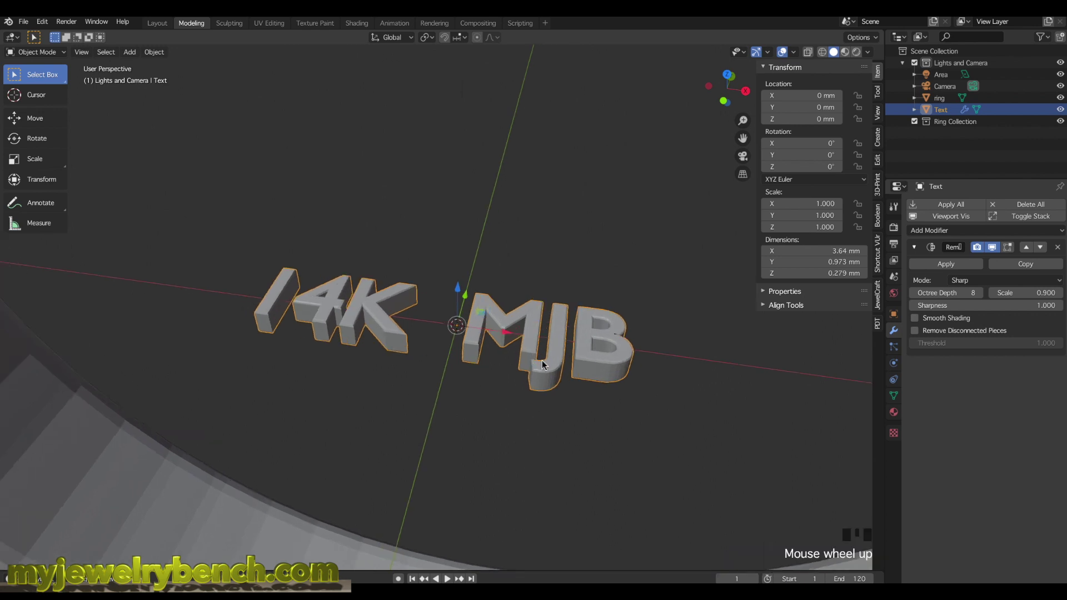
Step: Apply the Remesh modifier to the text and examine the new mesh in Edit Mode, returning to Object Mode
click(944, 265)
middle_drag(503, 340, 533, 335)
key(Tab)
scroll(371, 325, up, 3)
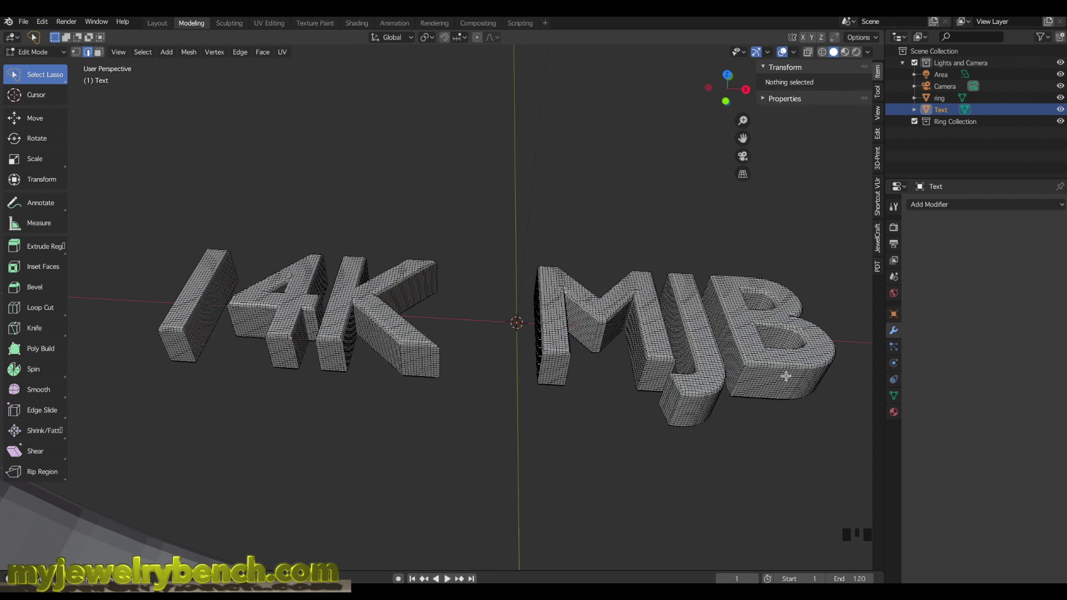
scroll(311, 352, down, 4)
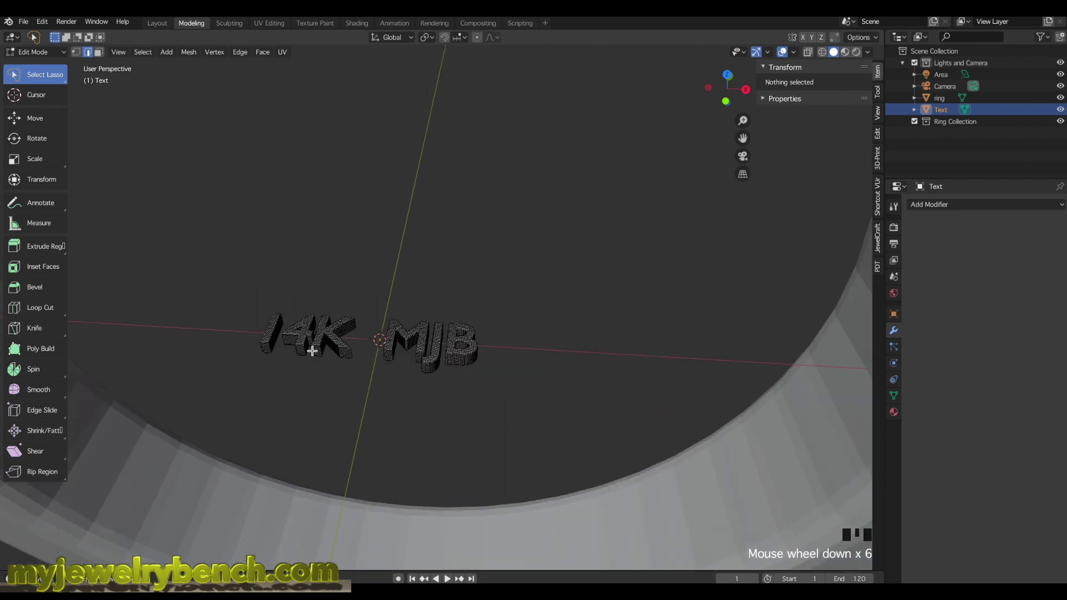
scroll(313, 351, up, 2)
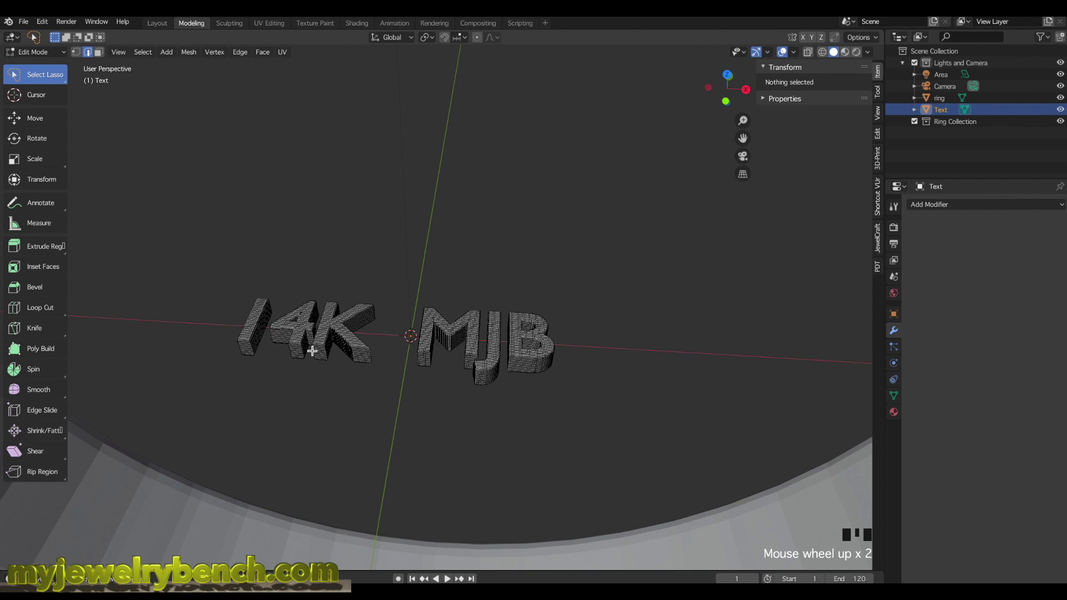
key(Tab)
Step: Scale the text uniformly by about 2.03, to about 7.4 mm long
scroll(369, 342, down, 3)
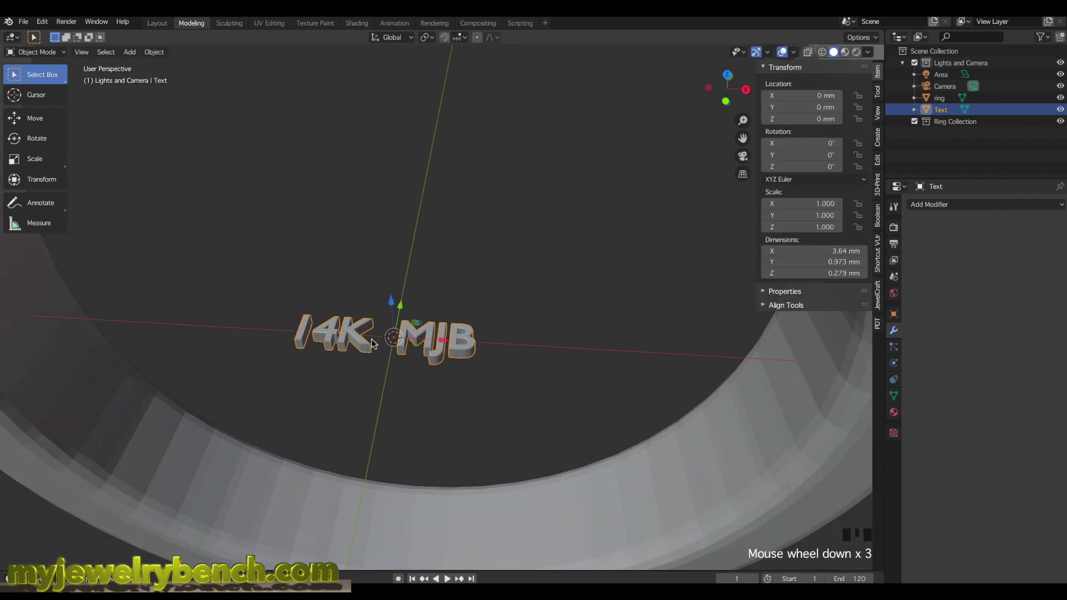
key(s)
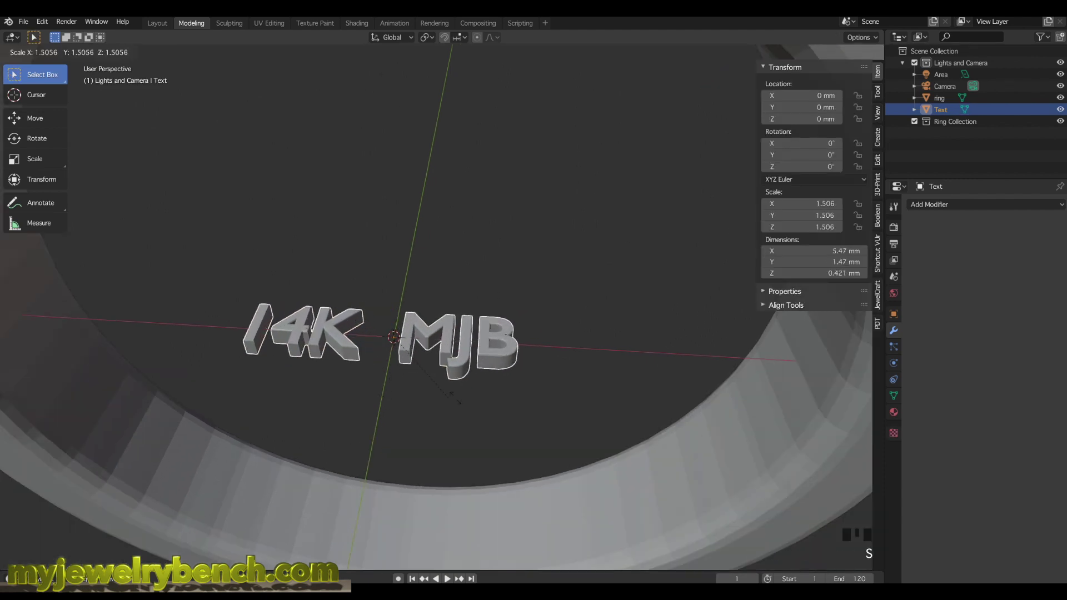
click(481, 406)
middle_drag(482, 405, 484, 356)
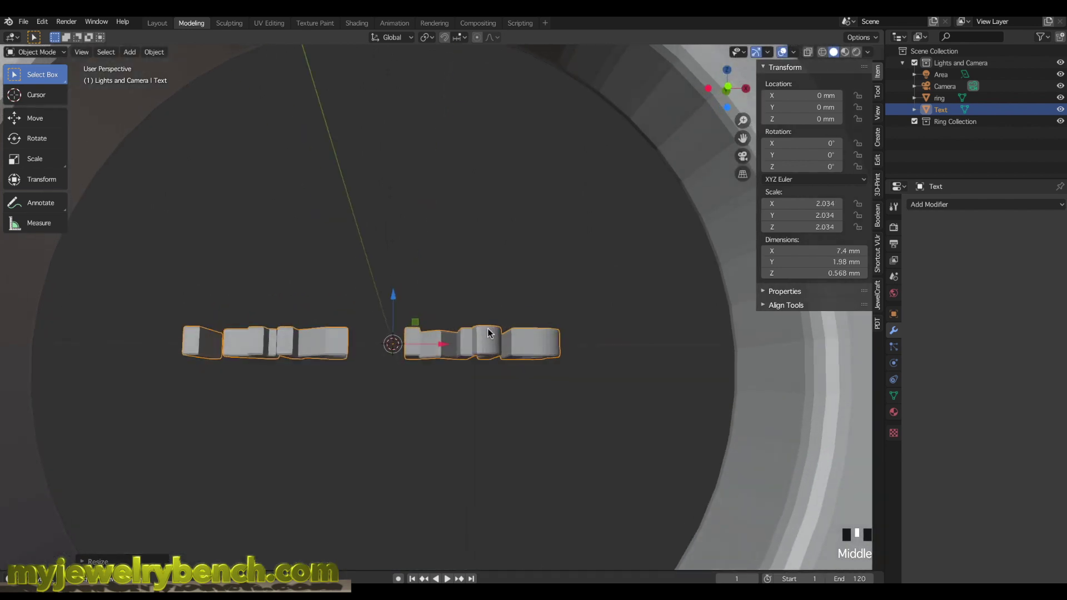
Step: Move the text down along Z to about -7.67 mm, onto the inner bottom of the ring band
scroll(475, 350, down, 6)
drag(449, 304, 447, 445)
middle_drag(447, 444, 441, 452)
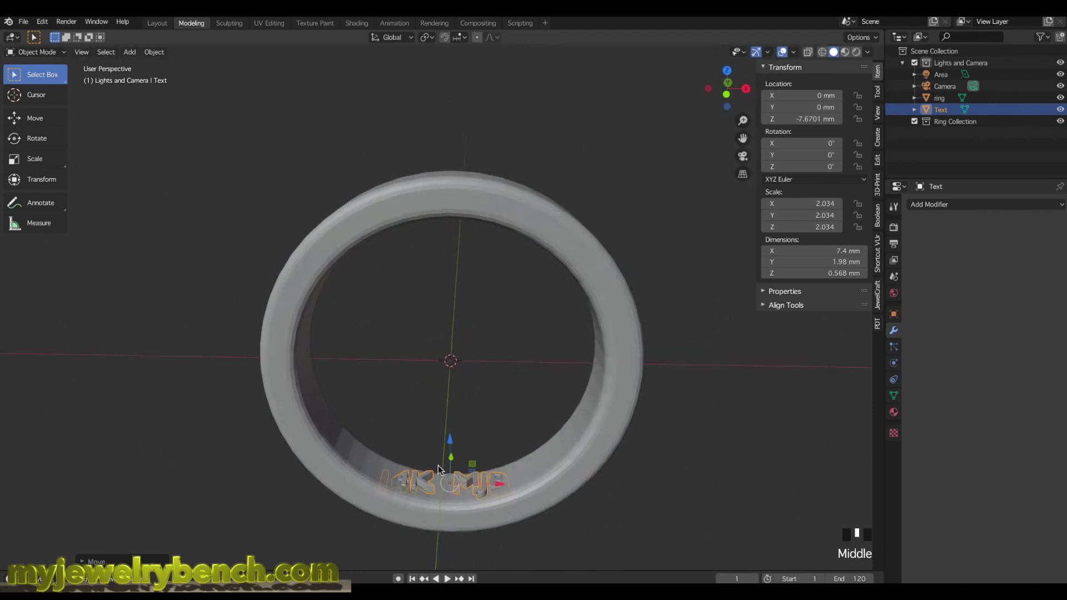
scroll(443, 477, up, 2)
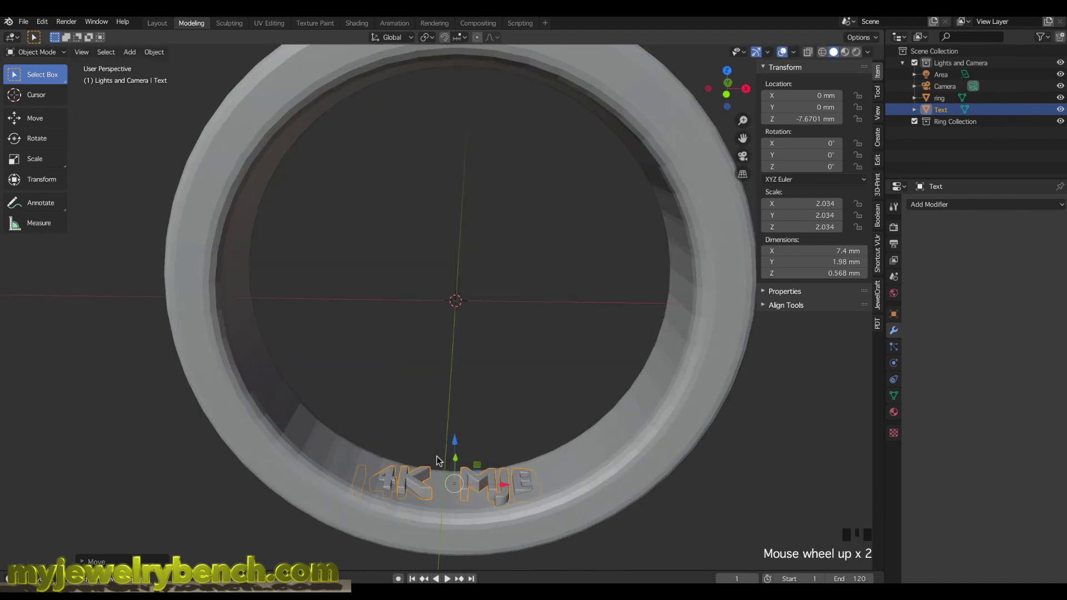
scroll(437, 461, down, 3)
middle_drag(437, 474, 403, 476)
middle_drag(510, 481, 510, 481)
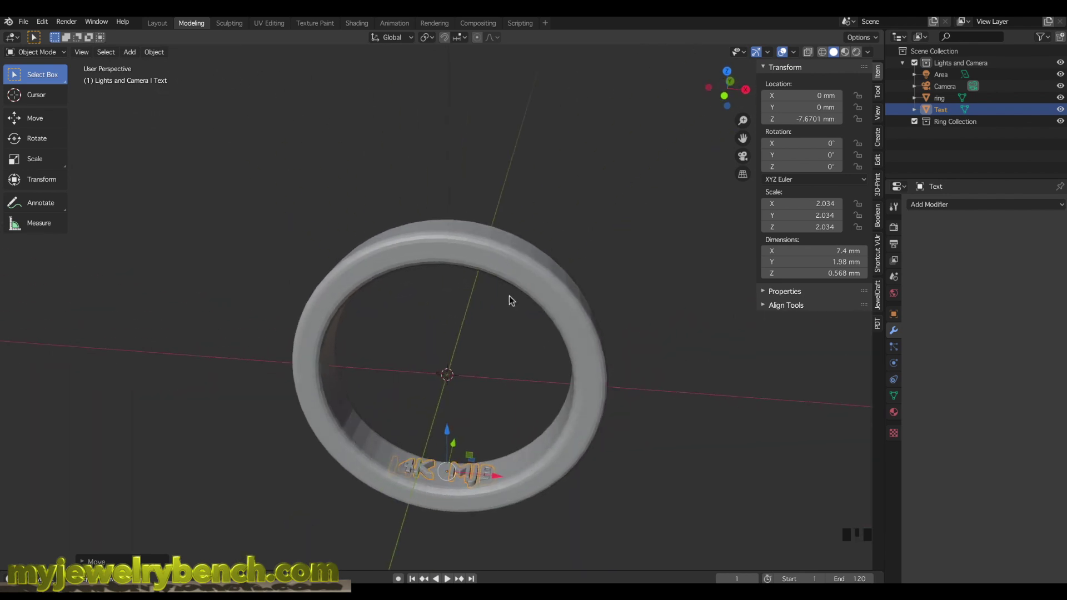
scroll(455, 319, down, 3)
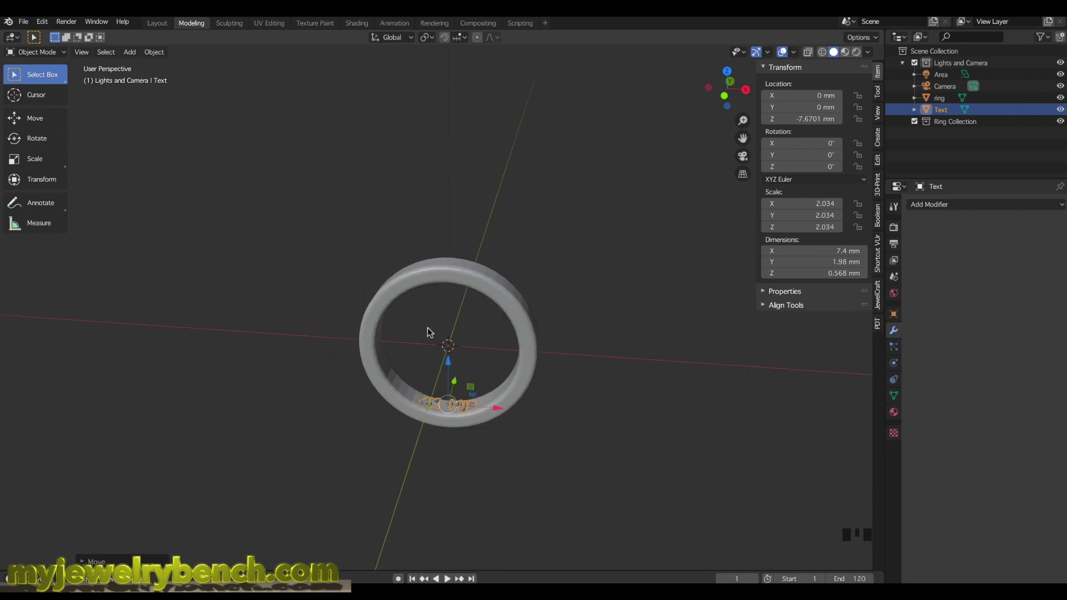
Step: Add a Bezier circle at the origin and set its X and Y dimensions to 16 mm
key(shift+a)
mouse_move(390, 298)
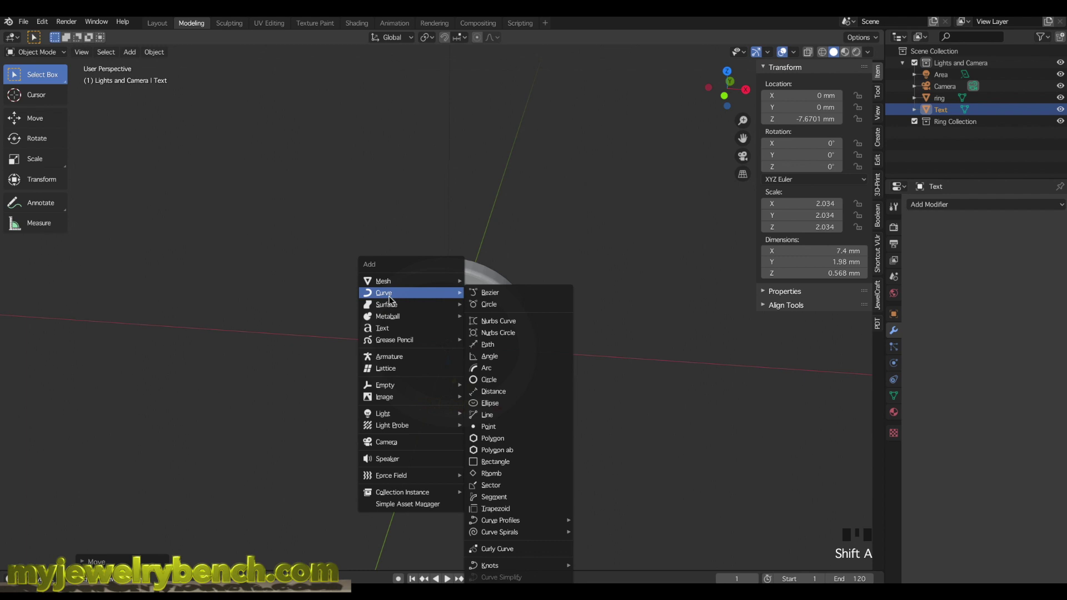
click(501, 307)
click(810, 252)
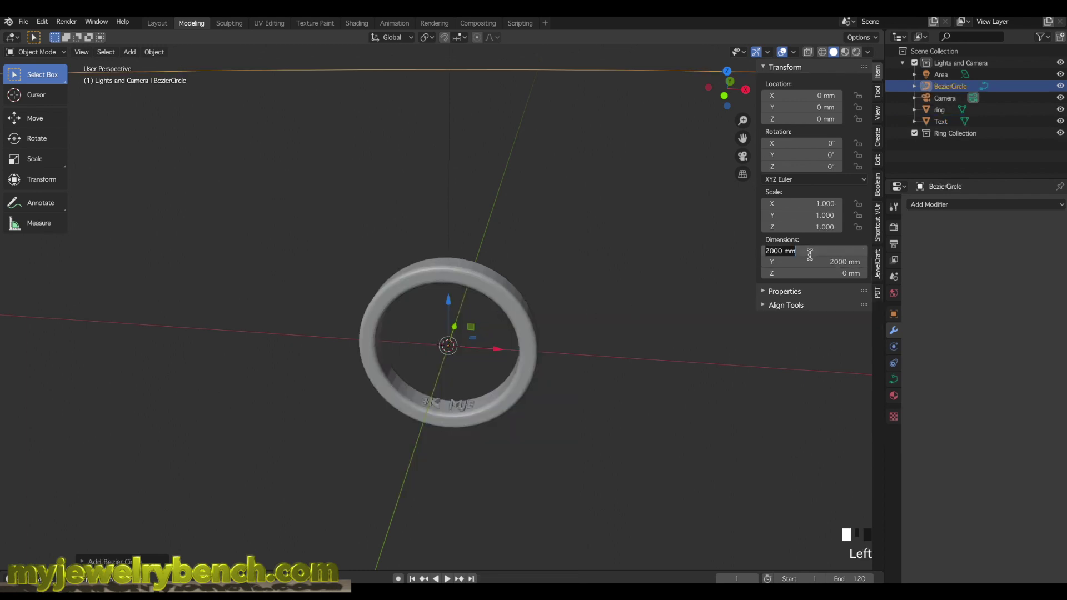
text(16 mm)
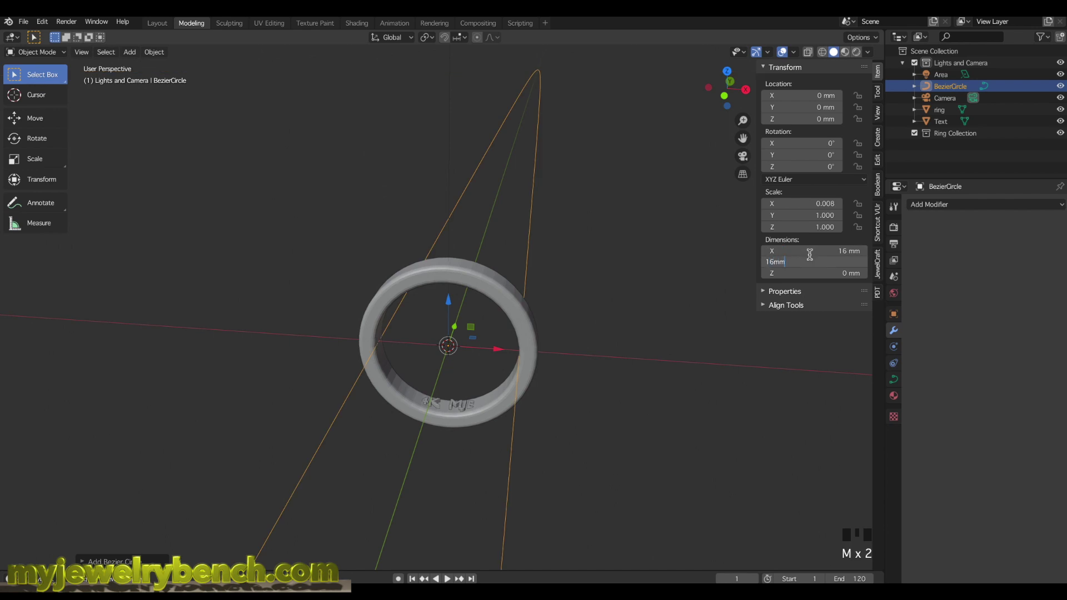
key(Return)
Step: Rotate the Bezier circle 90° about the X axis so it stands in the ring's plane
key(r)
text(x90)
key(Return)
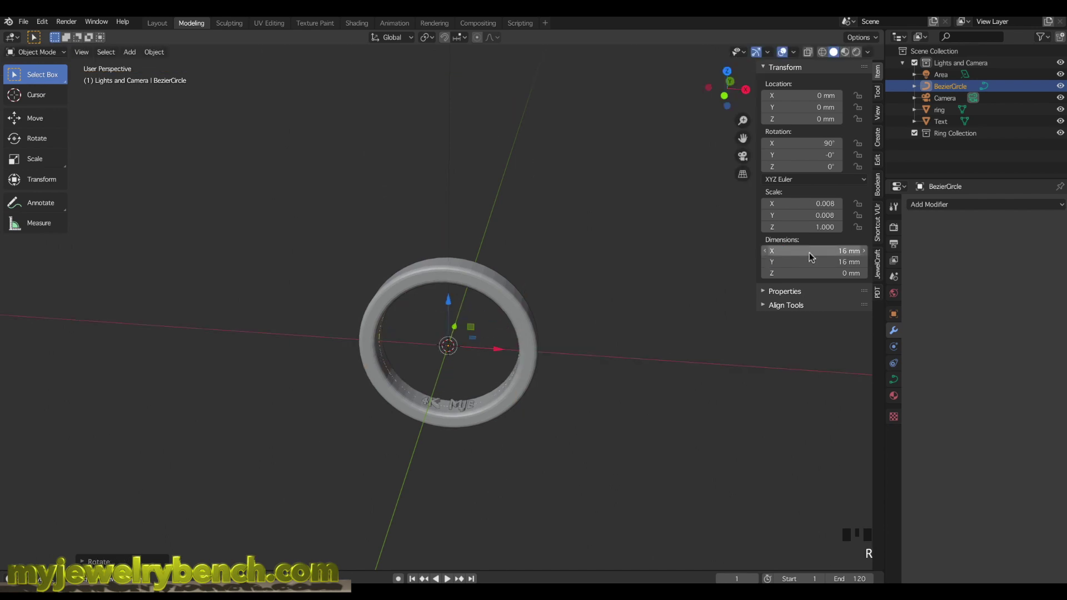
scroll(447, 398, up, 4)
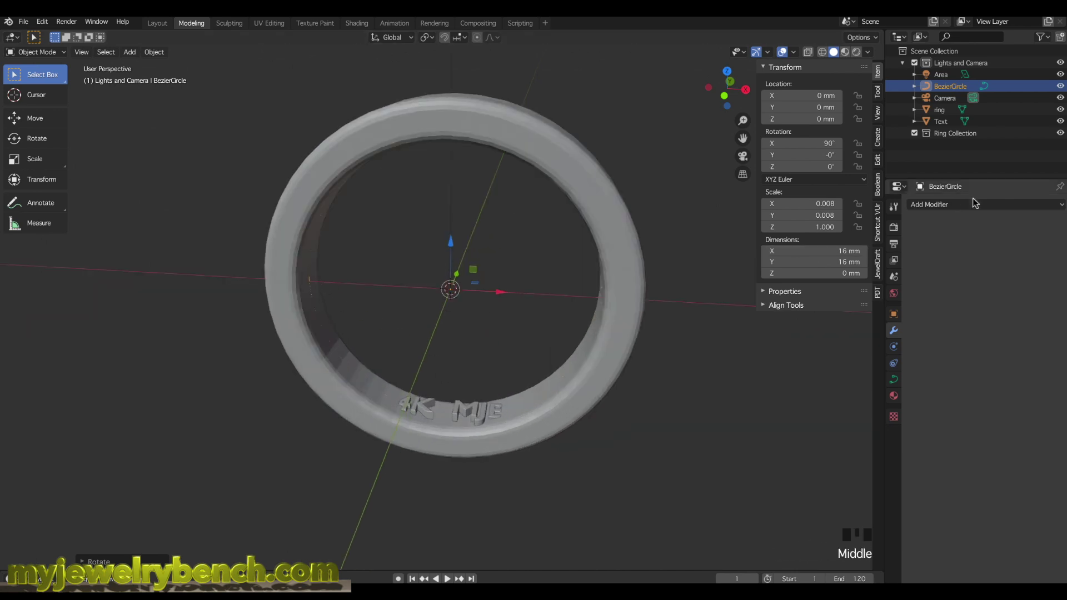
Step: Add a Curve modifier to the text with BezierCircle as its object, deforming along the X axis
click(469, 413)
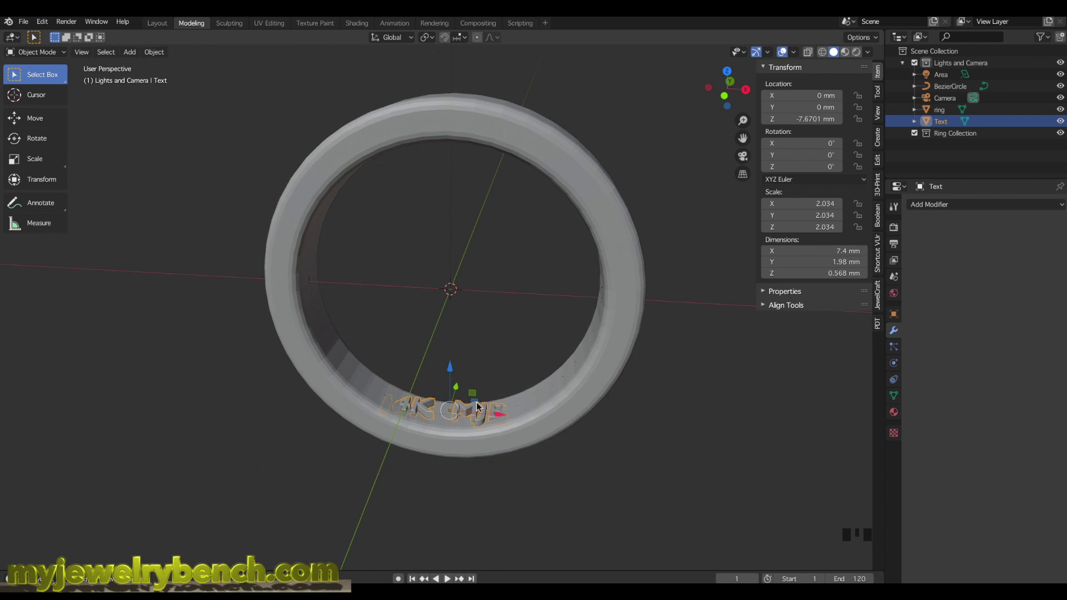
click(893, 330)
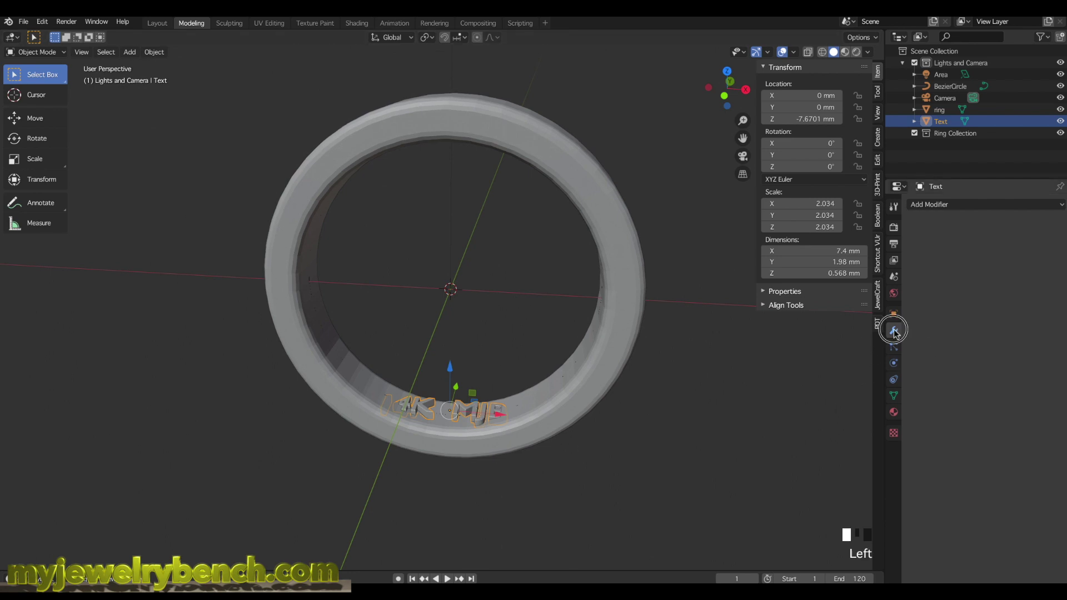
click(951, 210)
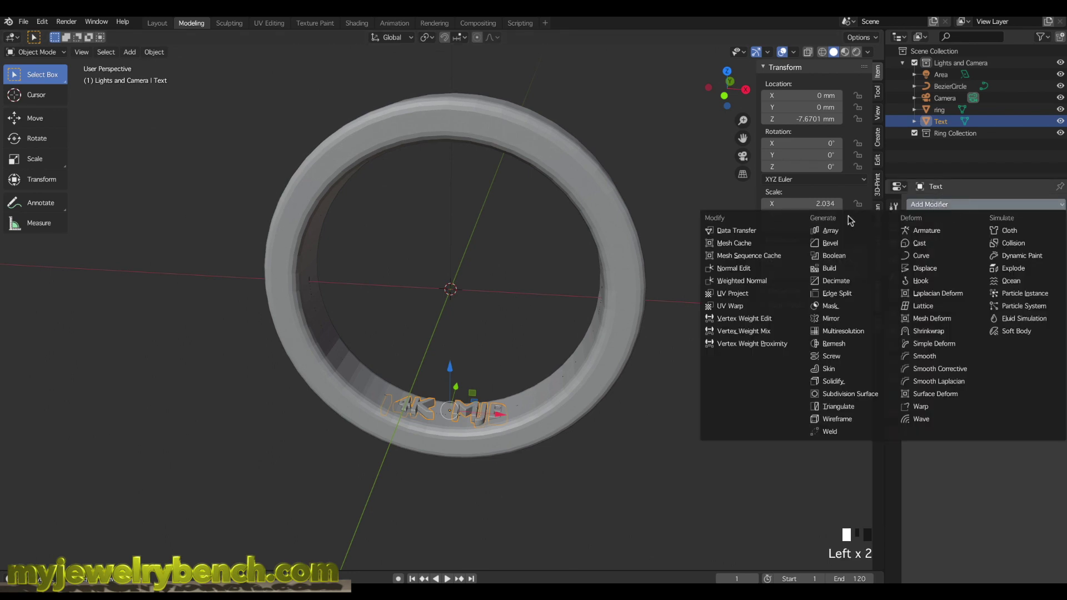
click(921, 256)
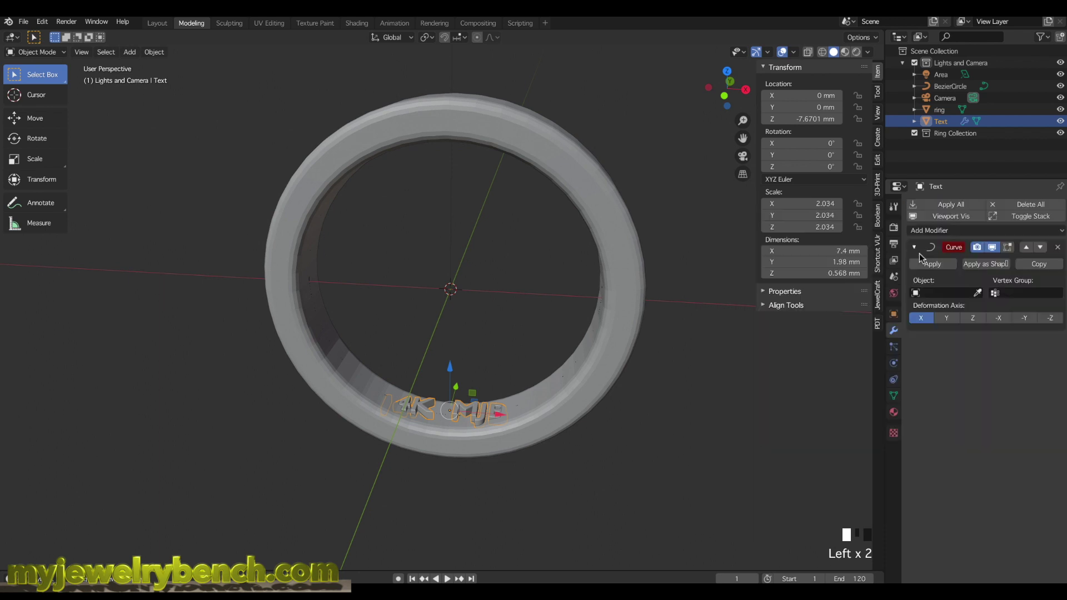
click(949, 293)
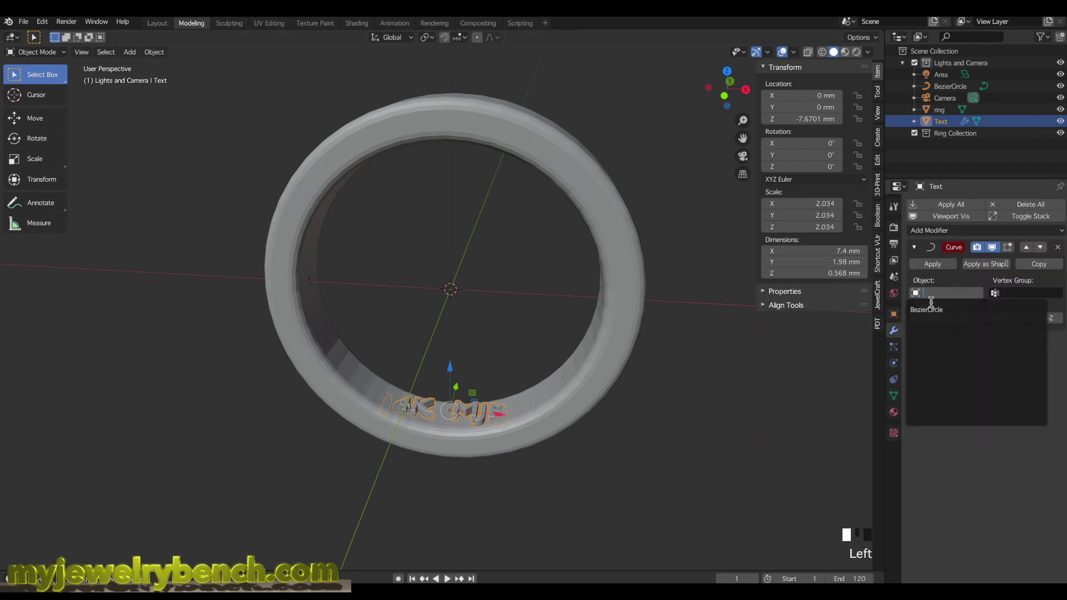
click(928, 309)
middle_drag(450, 353, 455, 309)
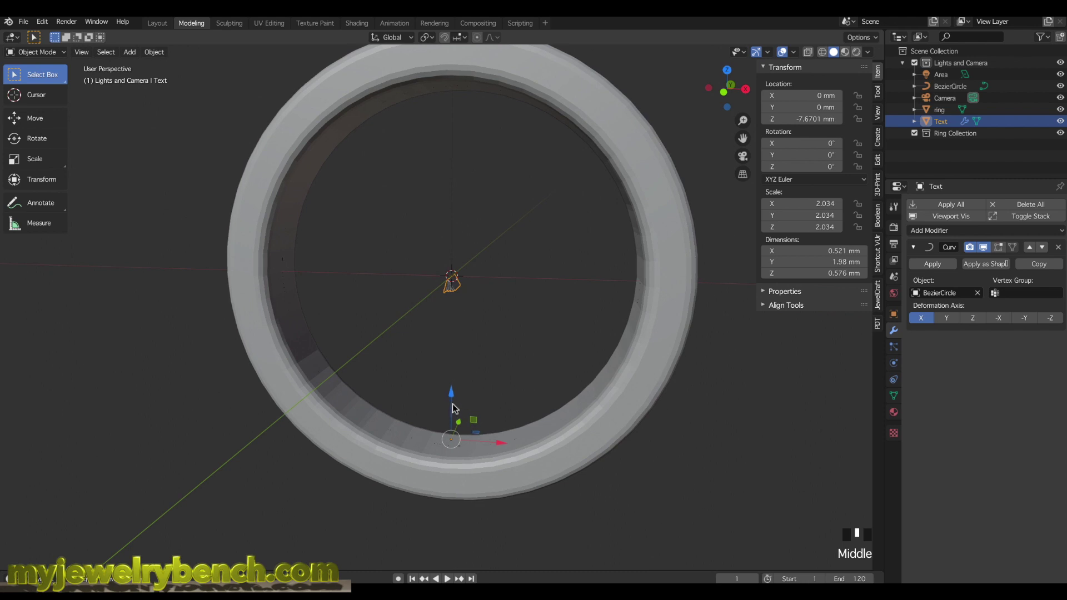
Step: Move the curved text up along Z to about 0.06 mm and rotate it 180° about the X axis
drag(452, 395, 444, 231)
mouse_move(488, 362)
middle_down()
mouse_move(300, 383)
mouse_move(498, 383)
mouse_move(483, 381)
mouse_move(491, 376)
middle_up()
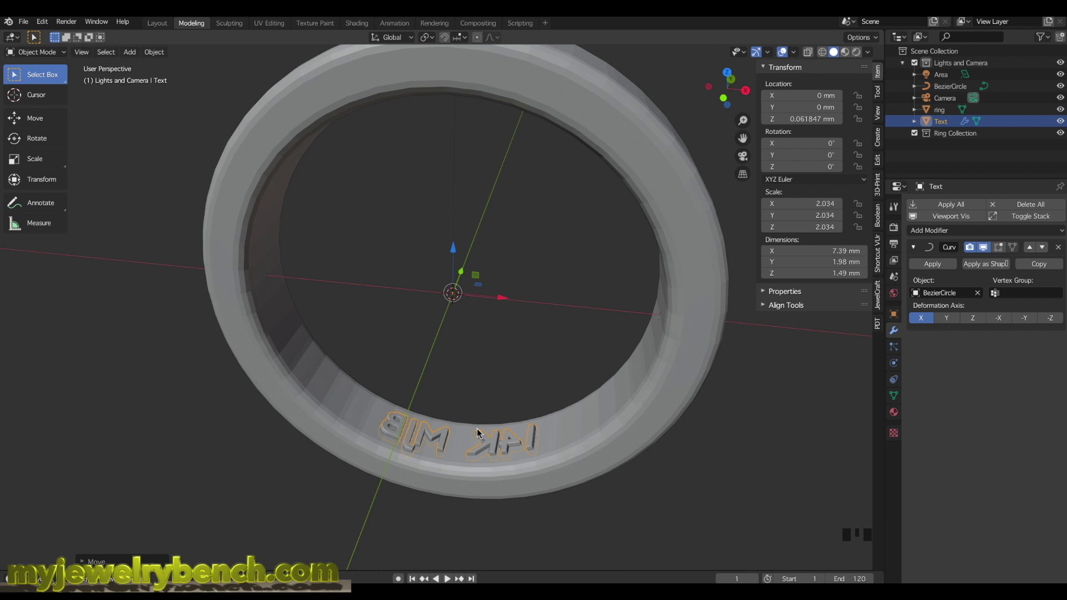
text(rx180)
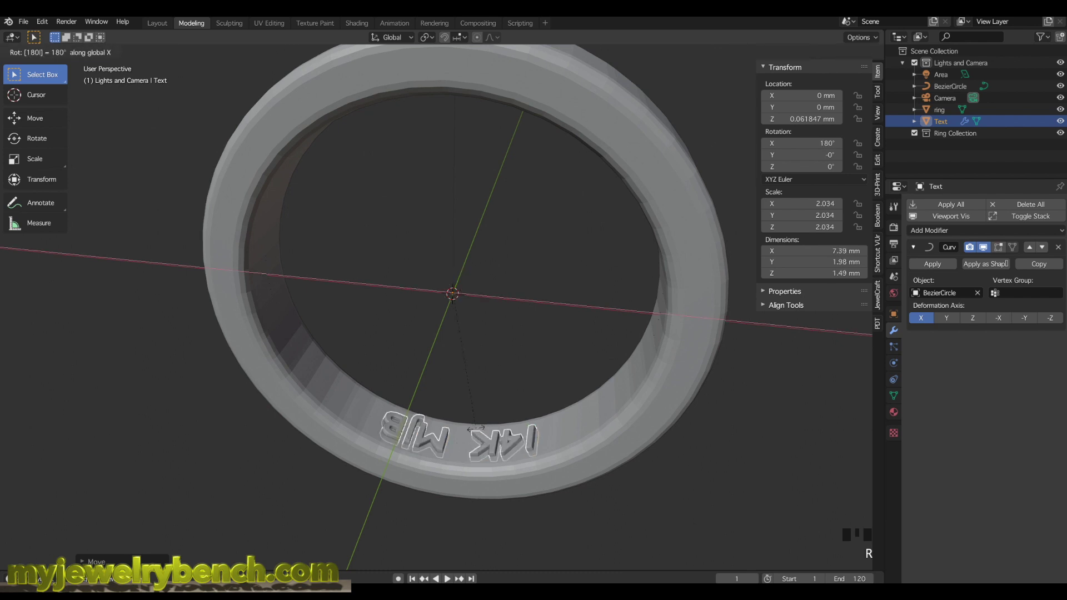
key(Return)
middle_drag(478, 432, 435, 438)
scroll(435, 457, up, 3)
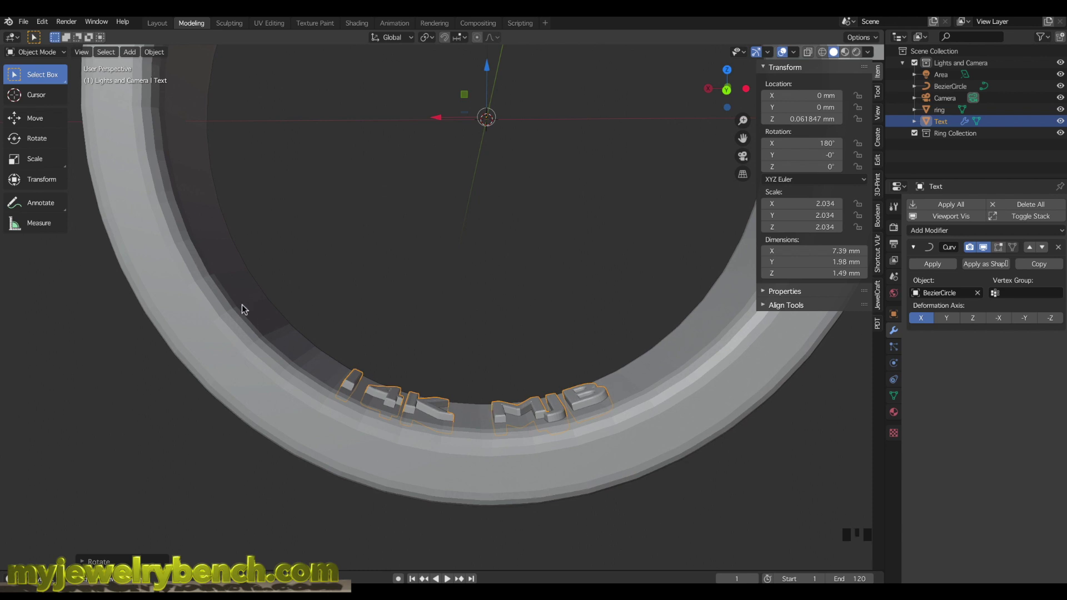
middle_drag(624, 420, 542, 449)
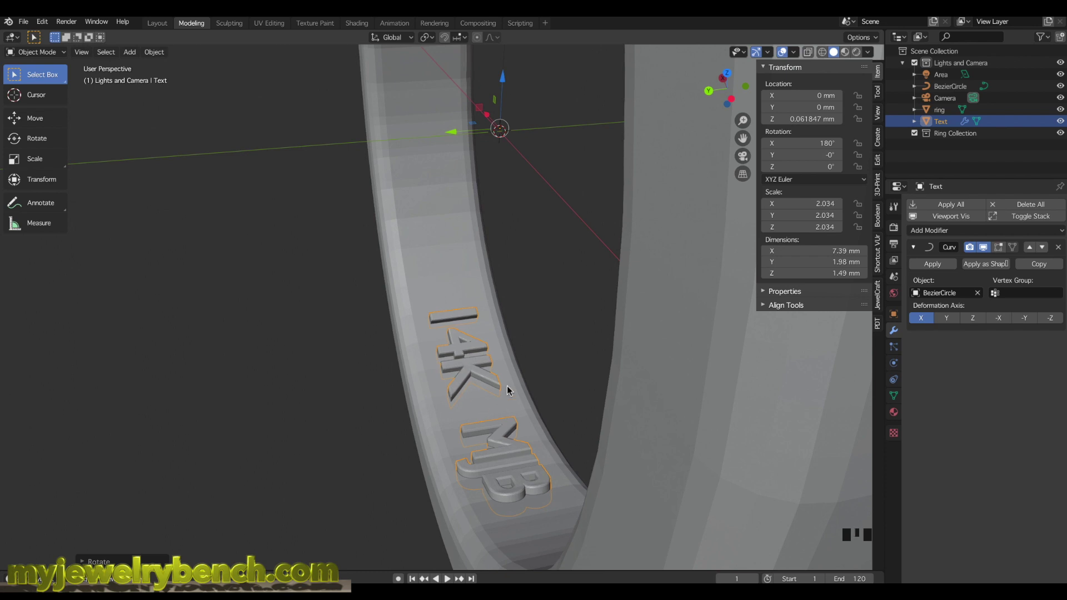
Step: Scale the curved text uniformly by about 1.23, to about 8.97 mm long along the ring's inner surface
key(s)
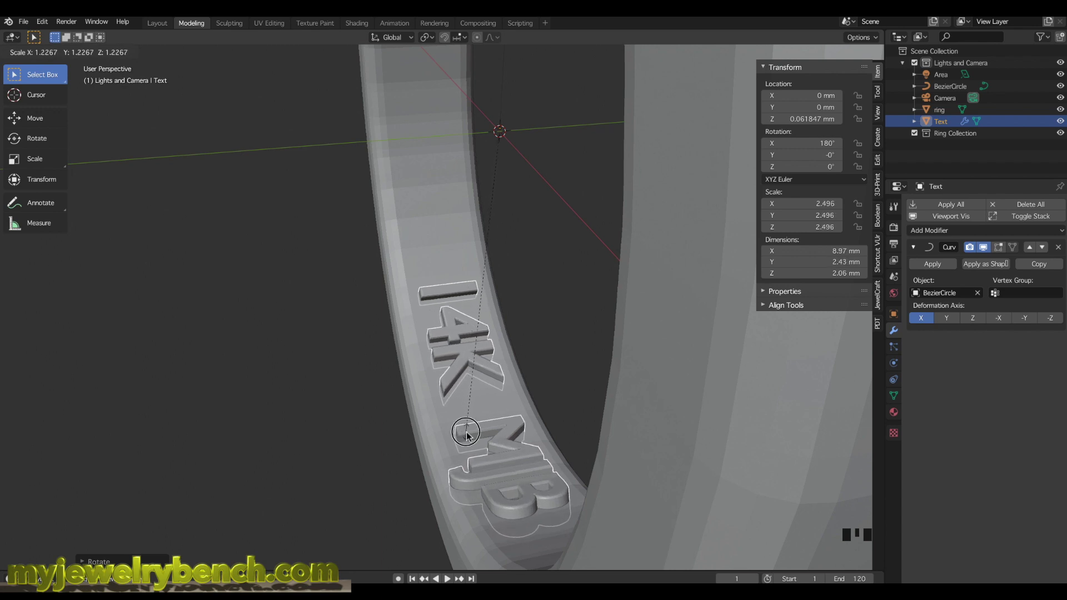
click(464, 425)
middle_drag(464, 425, 480, 406)
middle_drag(386, 391, 433, 372)
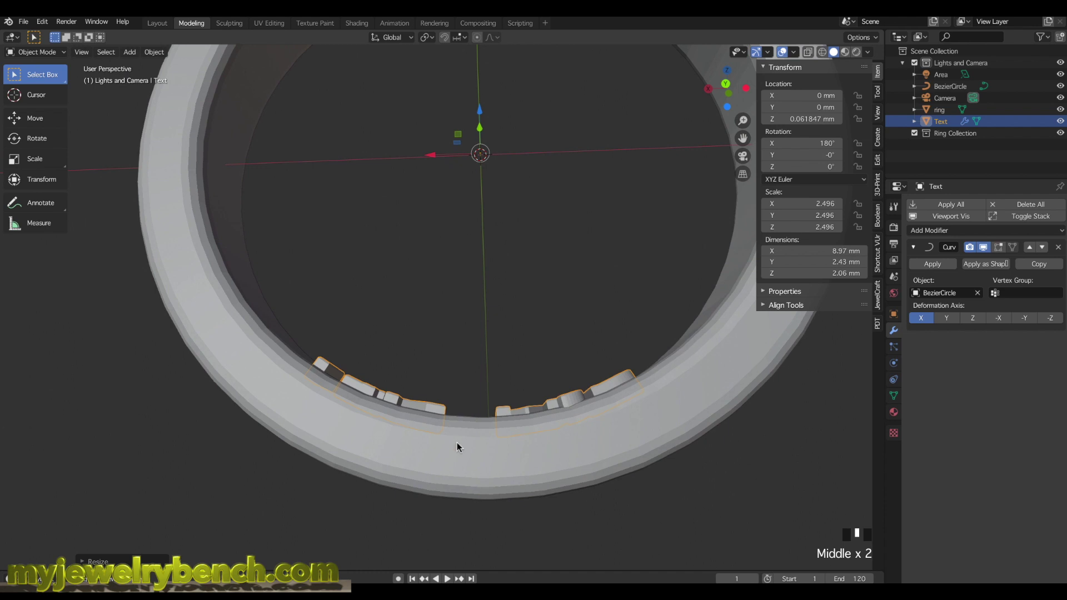
Step: Slide the curved text along the X axis to about -7.57 mm, around the ring's inner surface
middle_drag(633, 395, 391, 411)
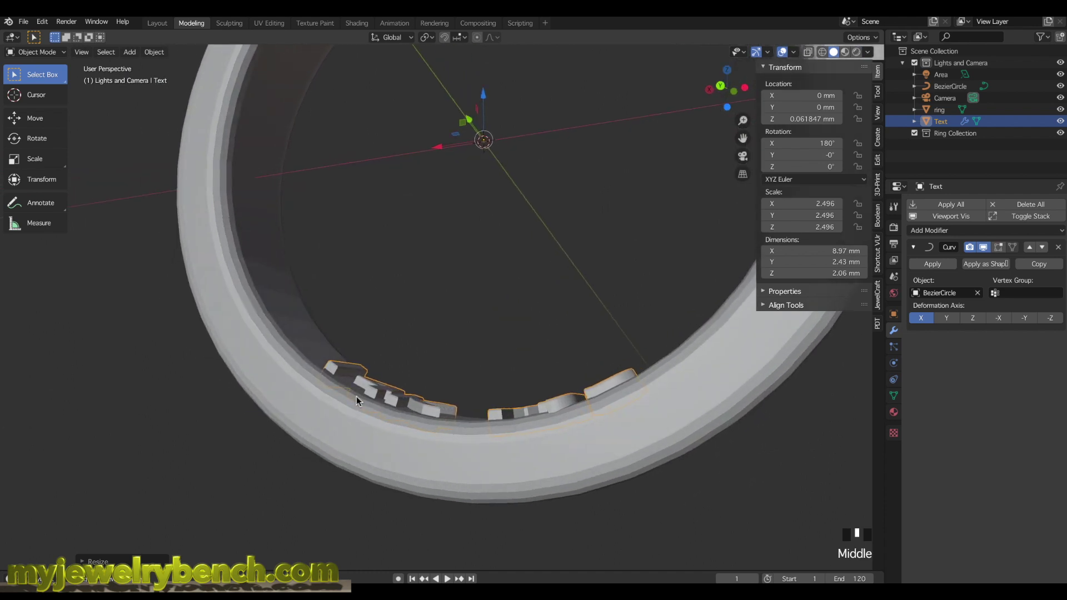
middle_drag(729, 407, 460, 431)
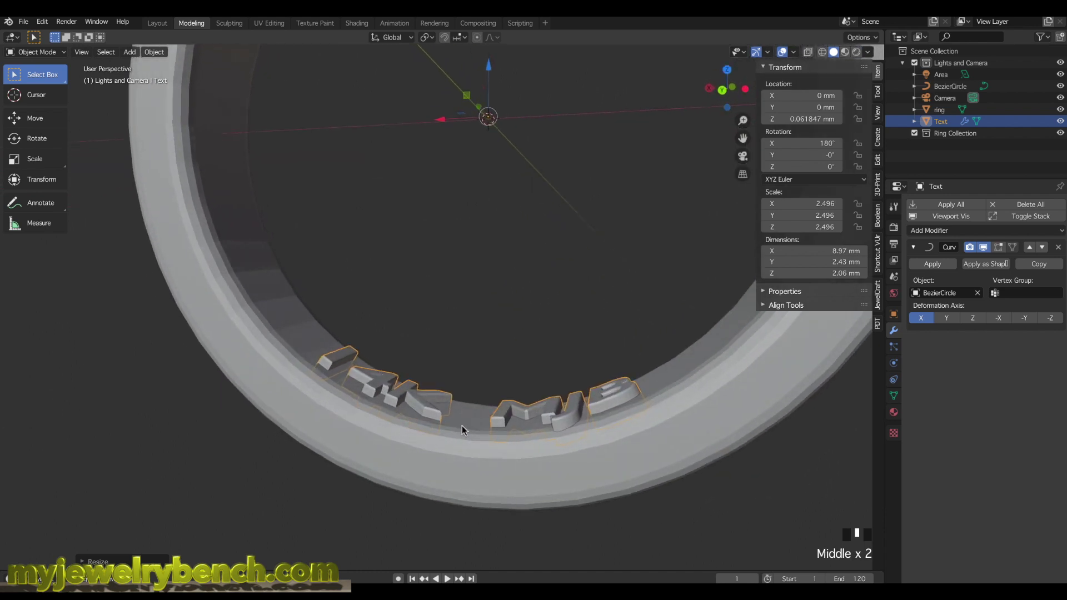
mouse_move(542, 408)
middle_down()
mouse_move(558, 405)
mouse_move(549, 411)
middle_up()
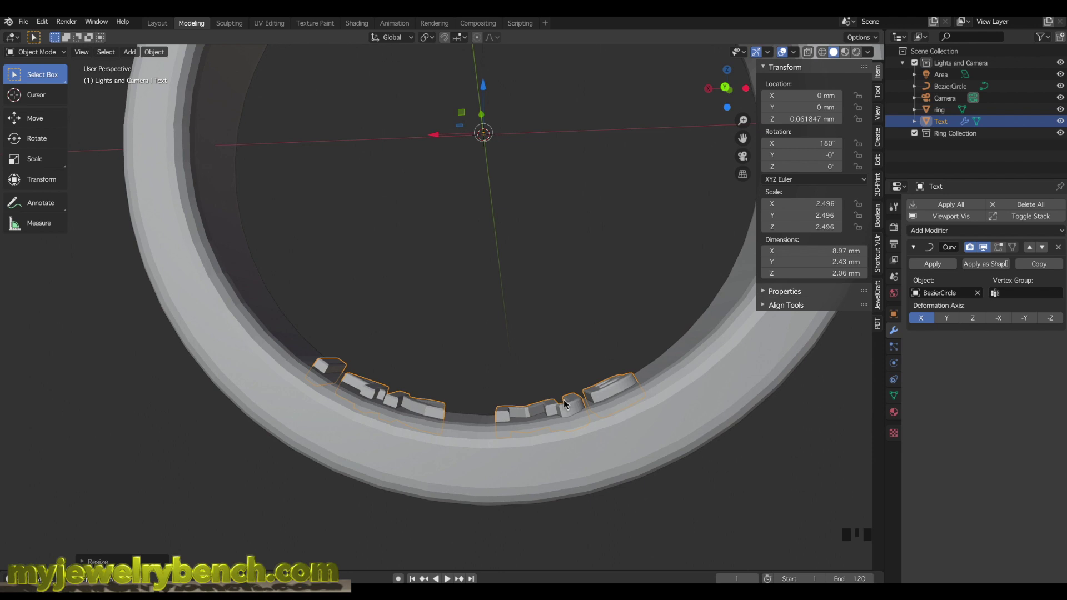
middle_drag(525, 383, 442, 417)
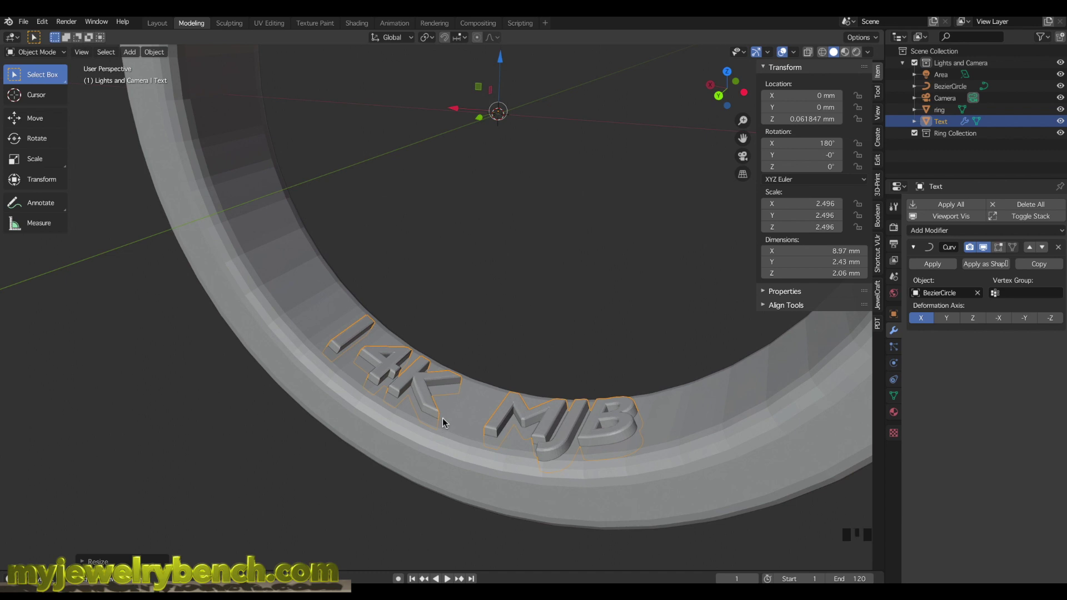
scroll(415, 446, down, 3)
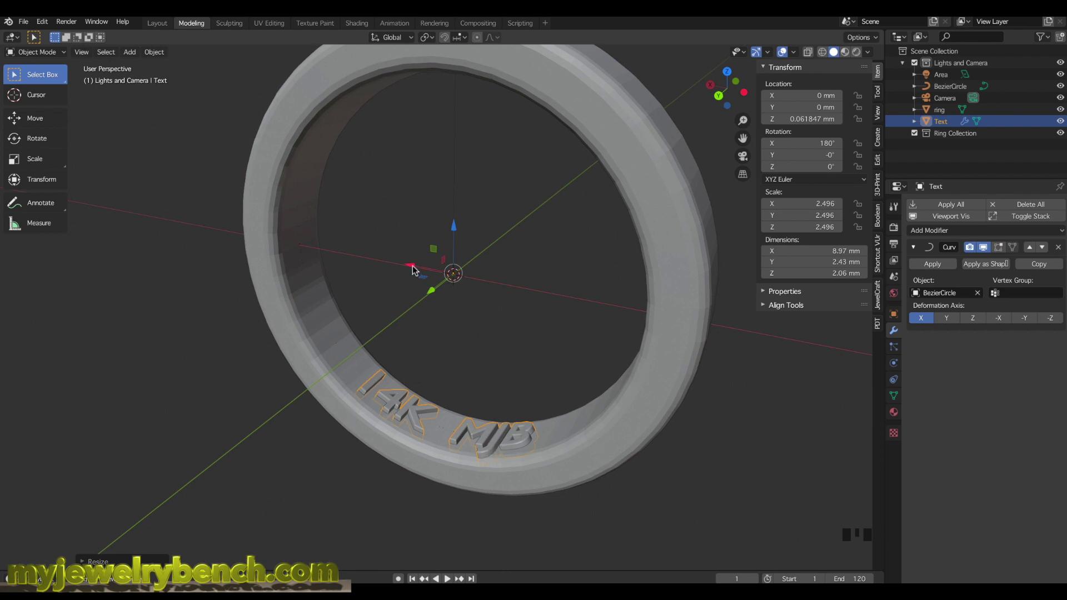
drag(411, 268, 593, 317)
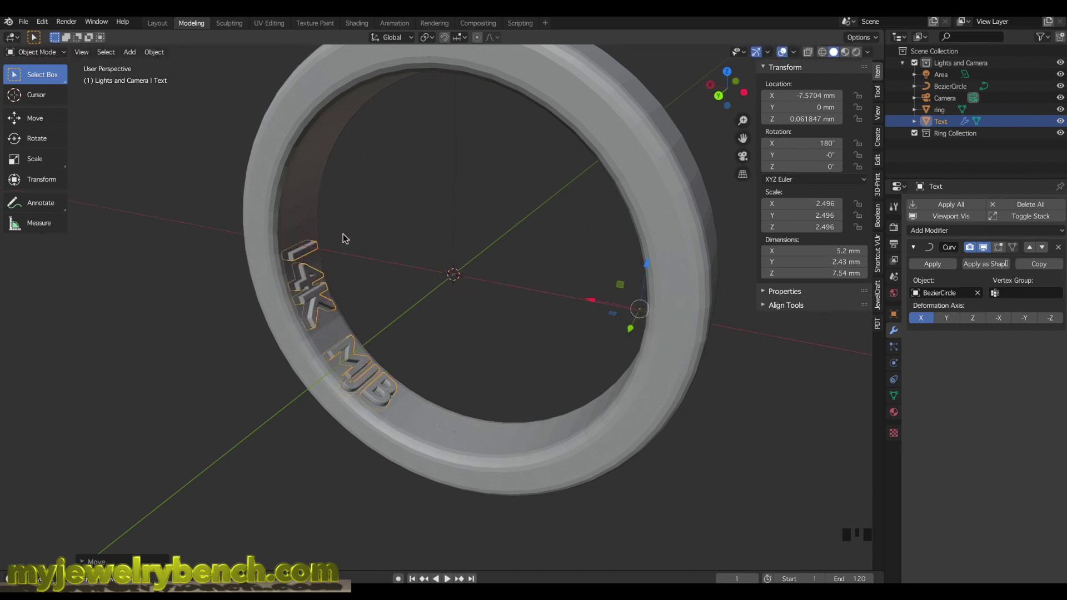
Step: Move the curved text back along the X axis to about -0.5 mm
mouse_move(341, 410)
middle_down()
mouse_move(376, 400)
mouse_move(345, 393)
middle_up()
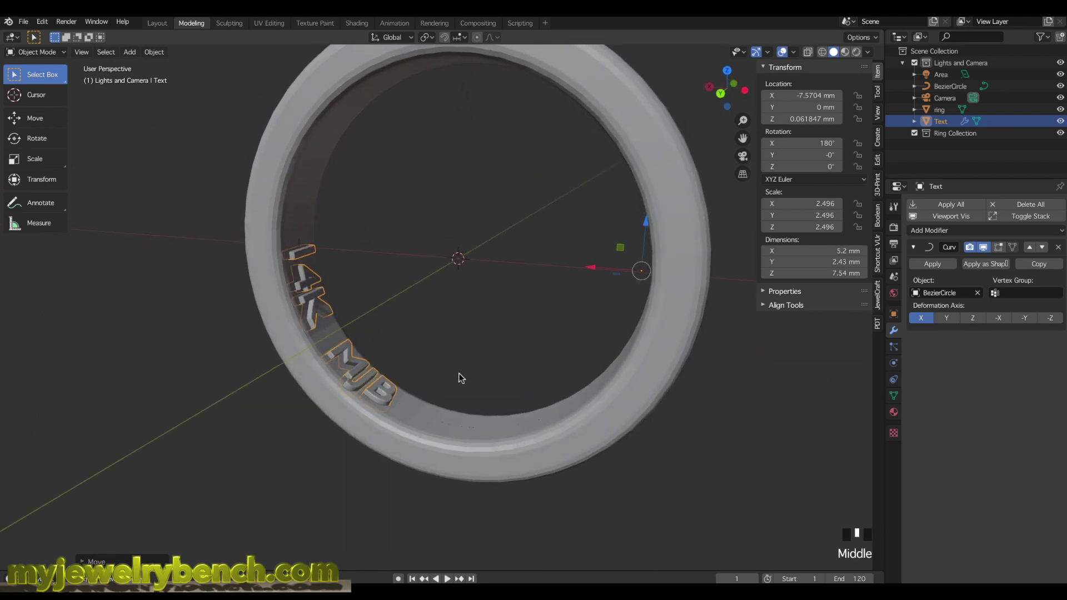
drag(591, 267, 424, 262)
scroll(421, 416, down, 1)
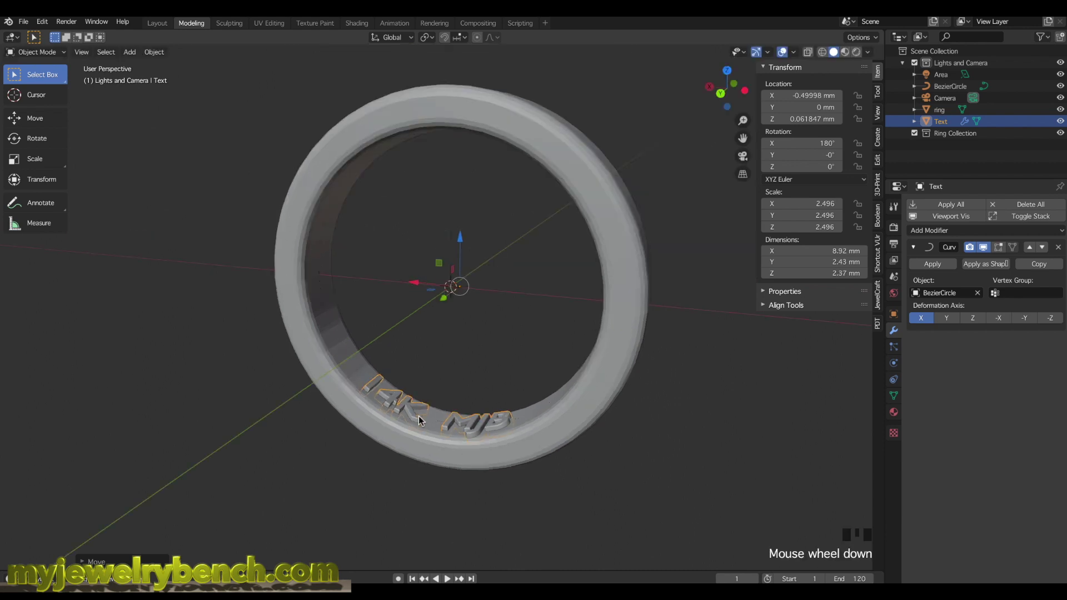
Step: Apply the text's Curve modifier and delete the BezierCircle object
scroll(423, 417, up, 4)
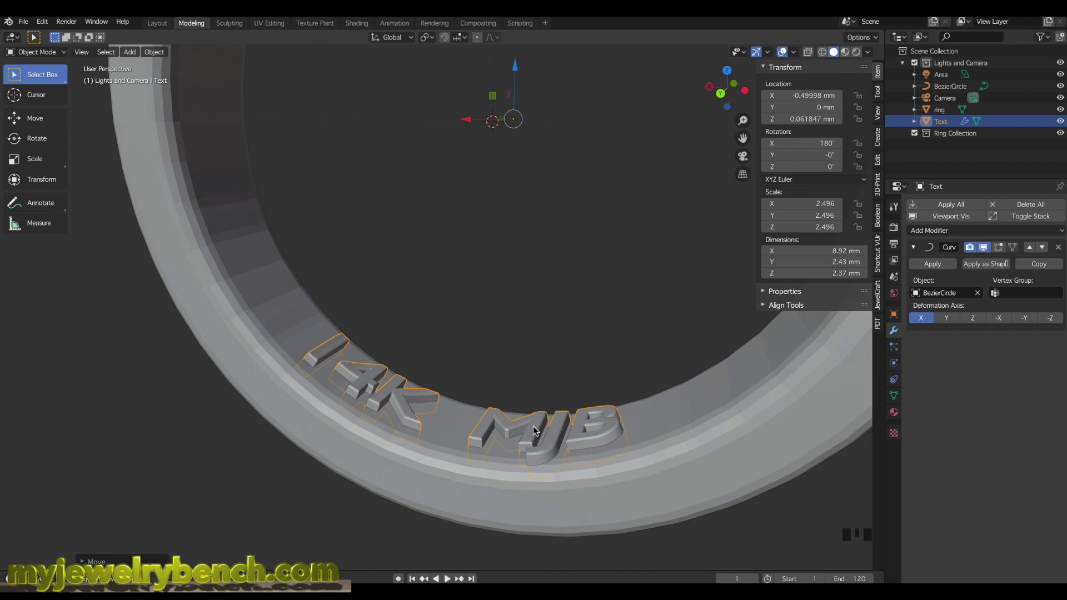
scroll(419, 439, down, 3)
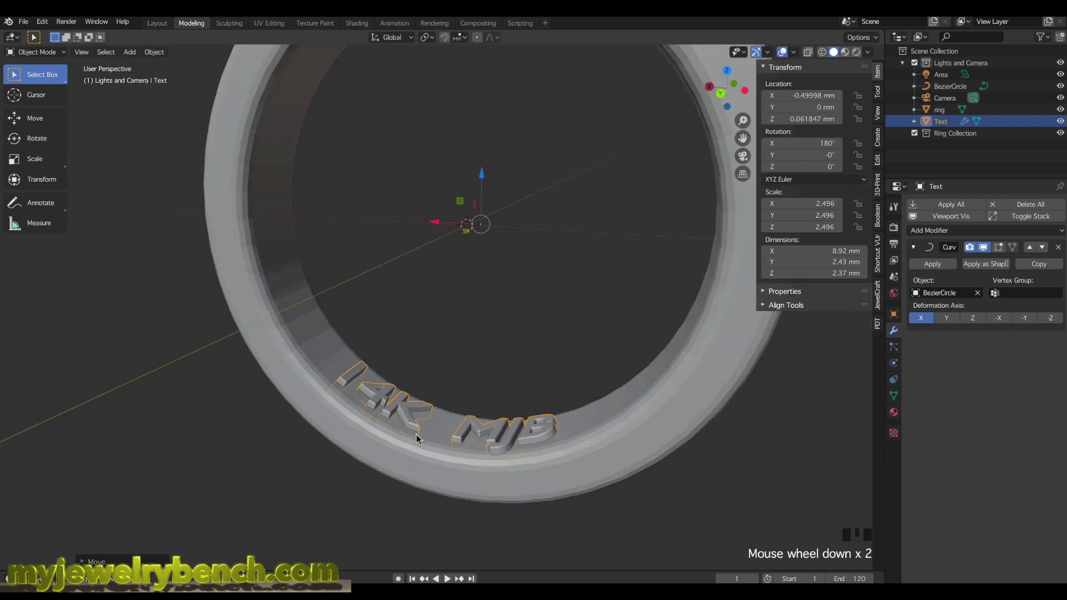
middle_drag(429, 439, 436, 439)
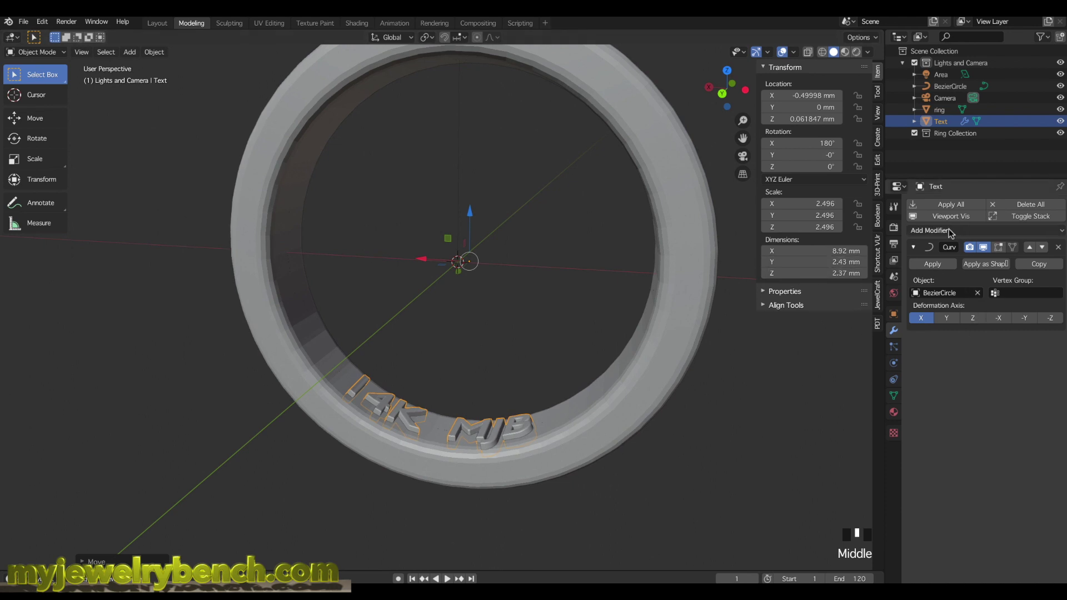
click(934, 264)
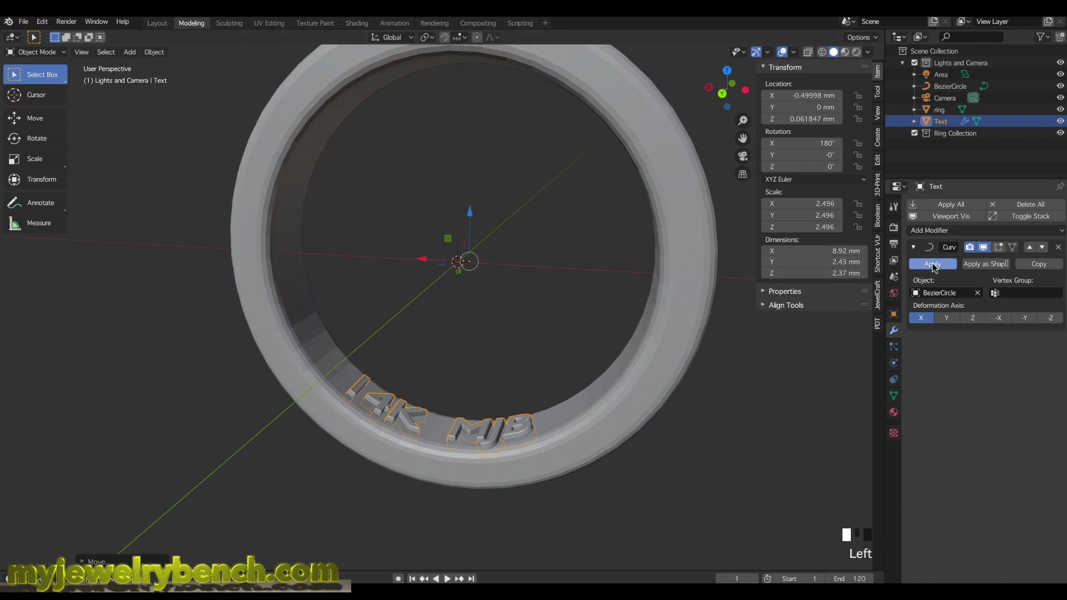
click(946, 89)
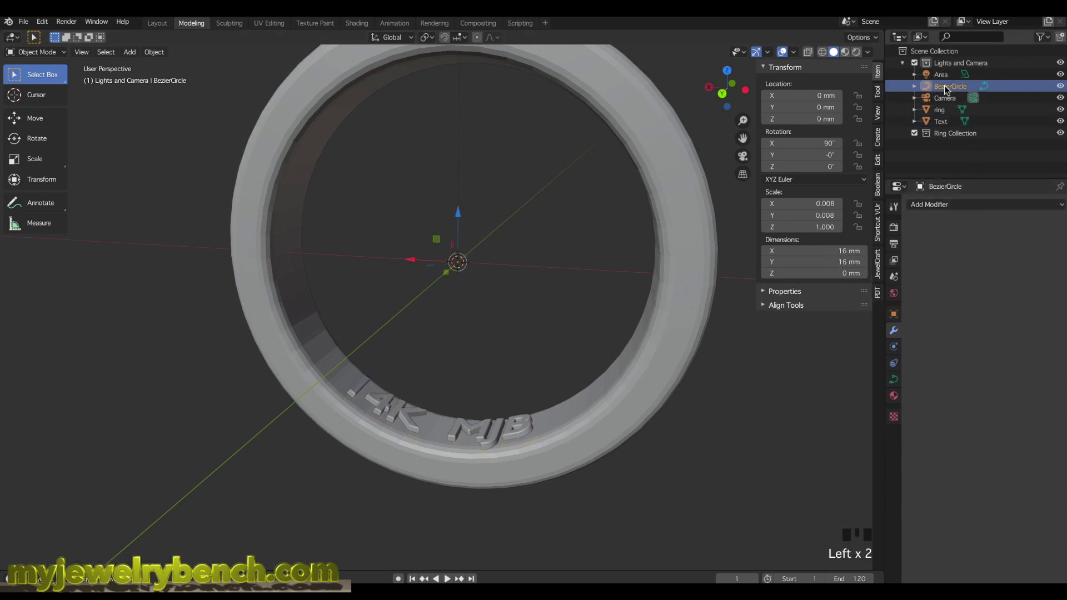
right_click(944, 87)
click(909, 86)
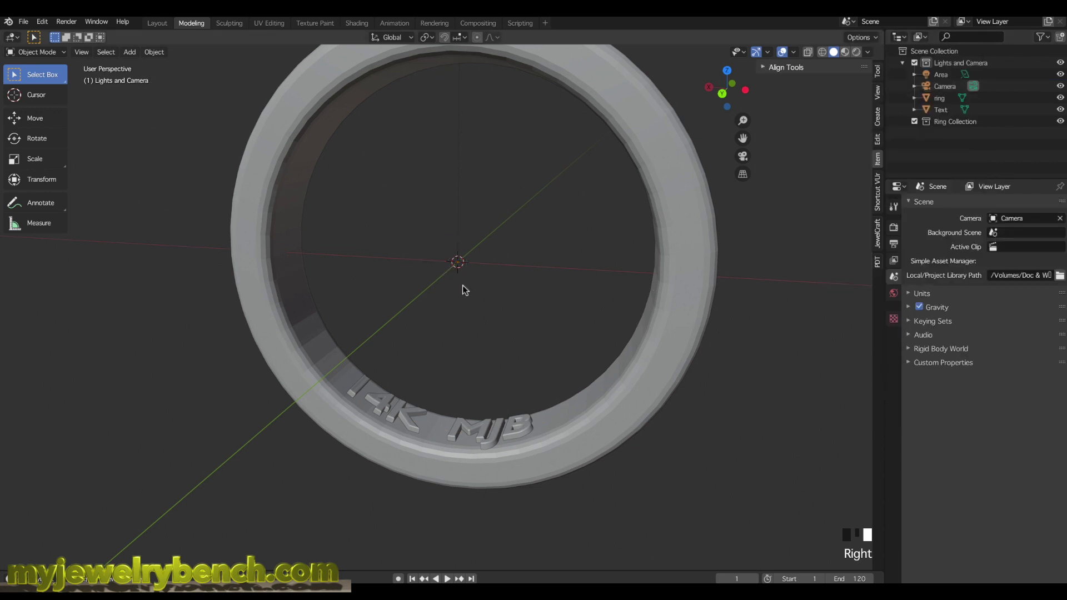
Step: Lift the text off the ring's inner surface along Z to about 1.48 mm
click(499, 420)
drag(471, 215, 461, 184)
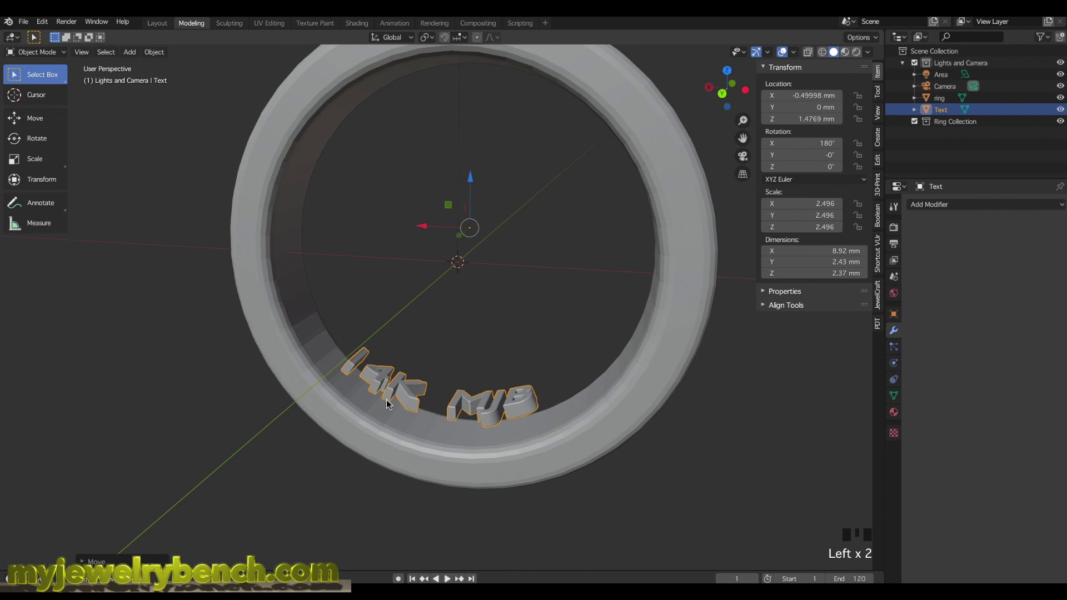
scroll(388, 405, up, 2)
scroll(387, 399, down, 2)
Step: Select the text's entire mesh in Edit Mode, inspect its density up close and return to Object Mode
key(Tab)
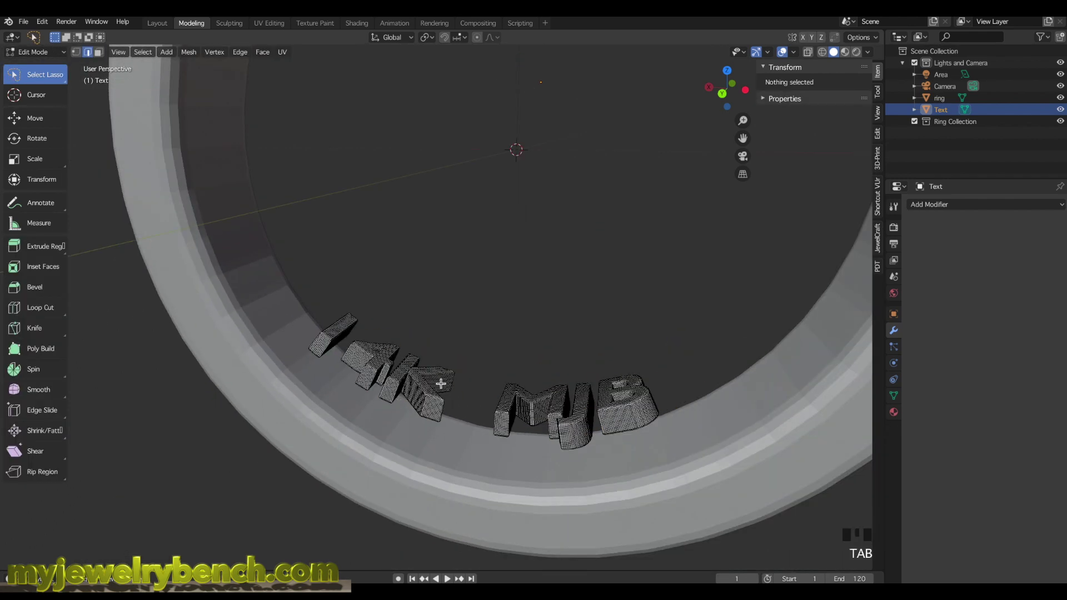
key(a)
scroll(661, 445, up, 5)
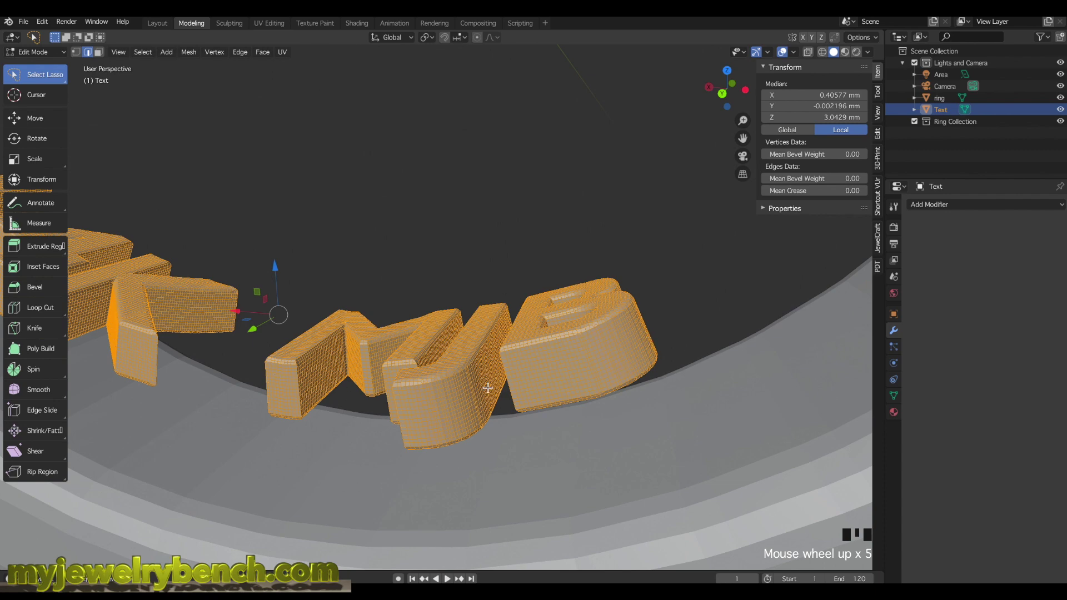
scroll(625, 350, down, 6)
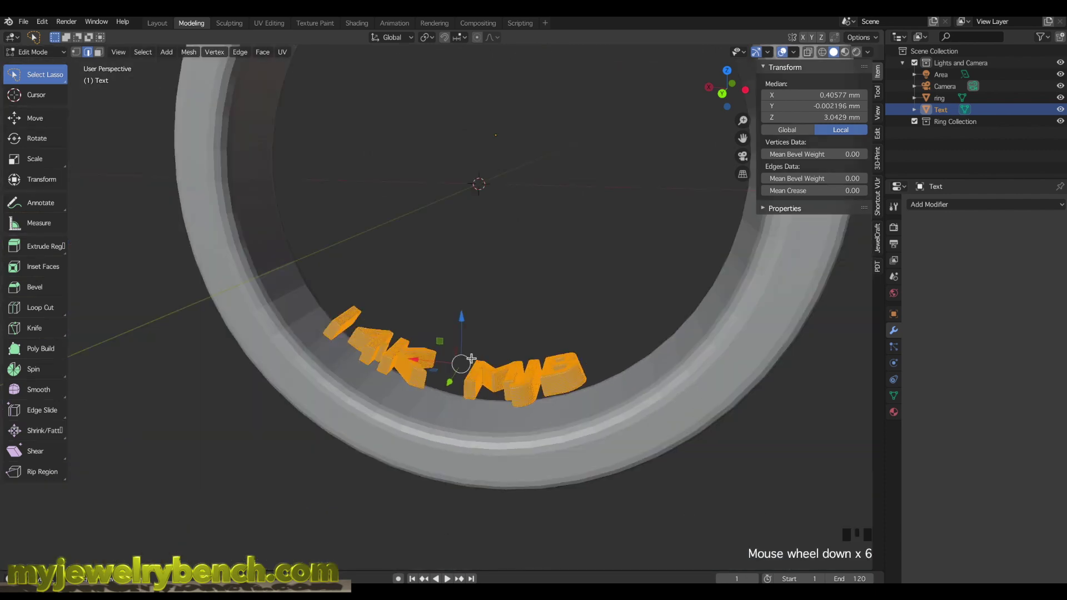
key(Tab)
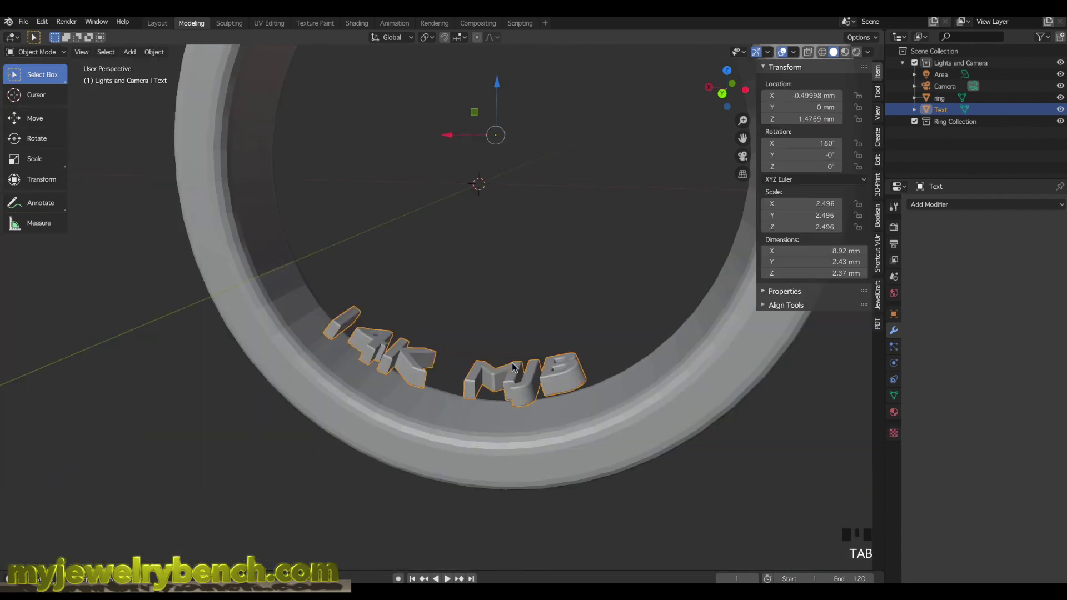
Step: Lower the text along Z to about 0.066 mm so it sinks into the ring's inner surface
click(542, 356)
drag(491, 81, 493, 136)
middle_drag(403, 266, 387, 288)
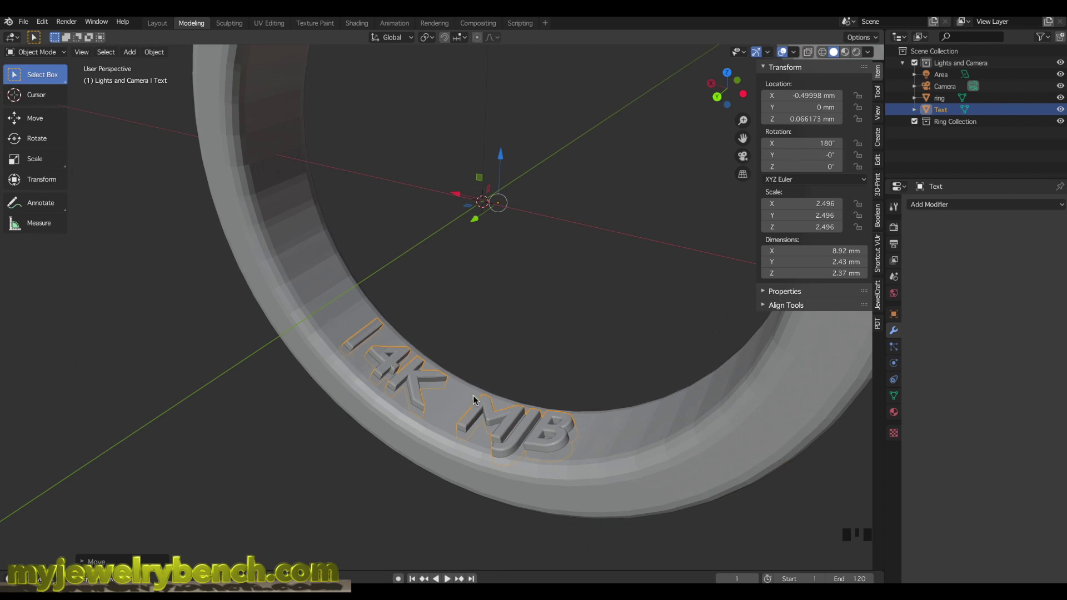
Step: Cut the text out of the ring with an Auto Boolean Difference, using the ring as the active object
mouse_move(531, 438)
middle_down()
mouse_move(556, 435)
mouse_move(518, 428)
middle_up()
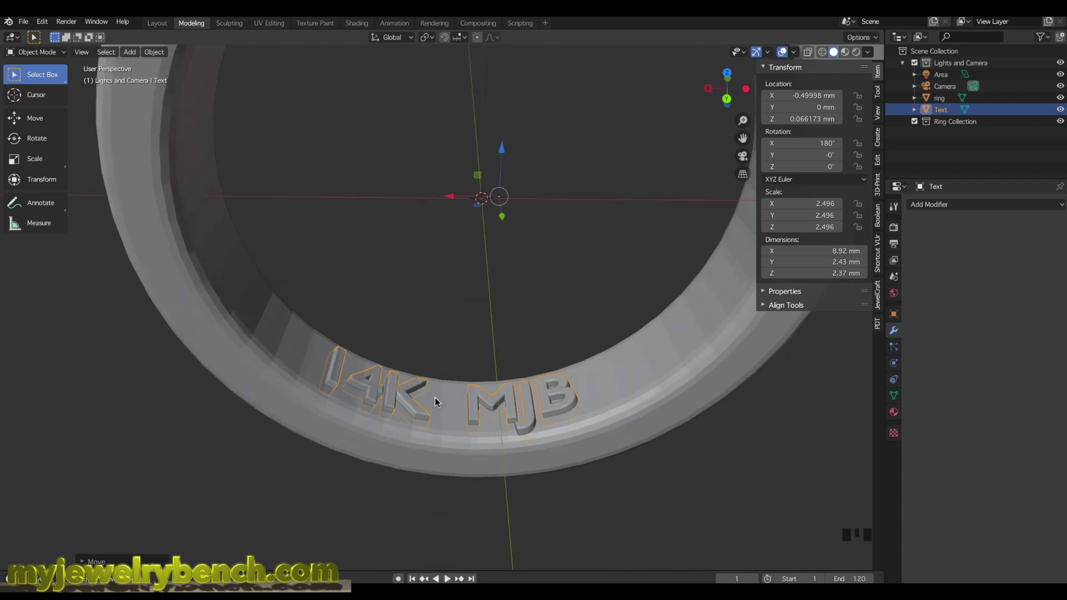
shift+click(259, 312)
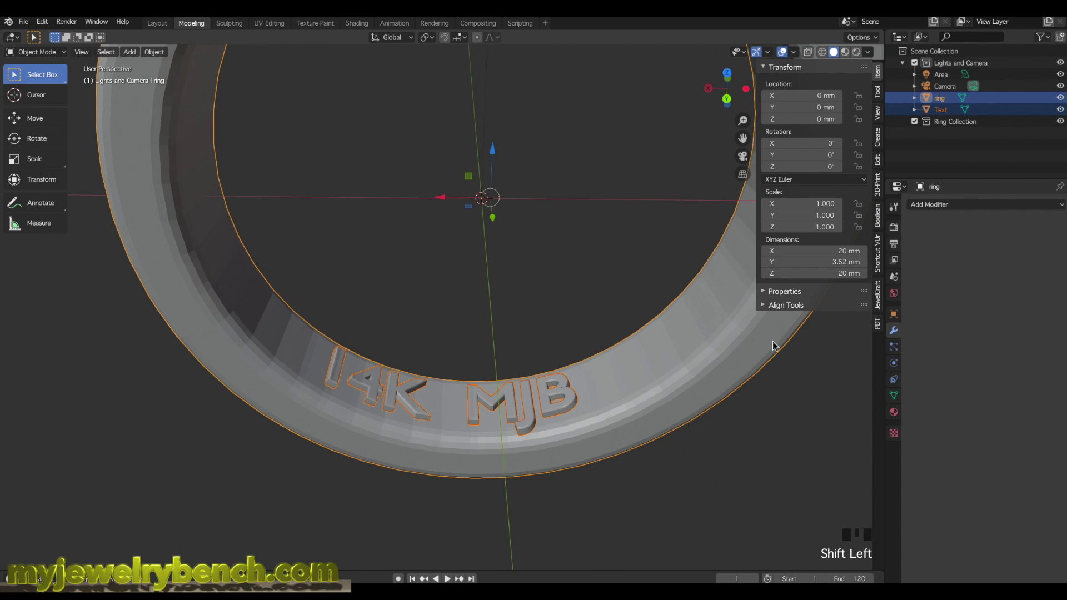
click(878, 216)
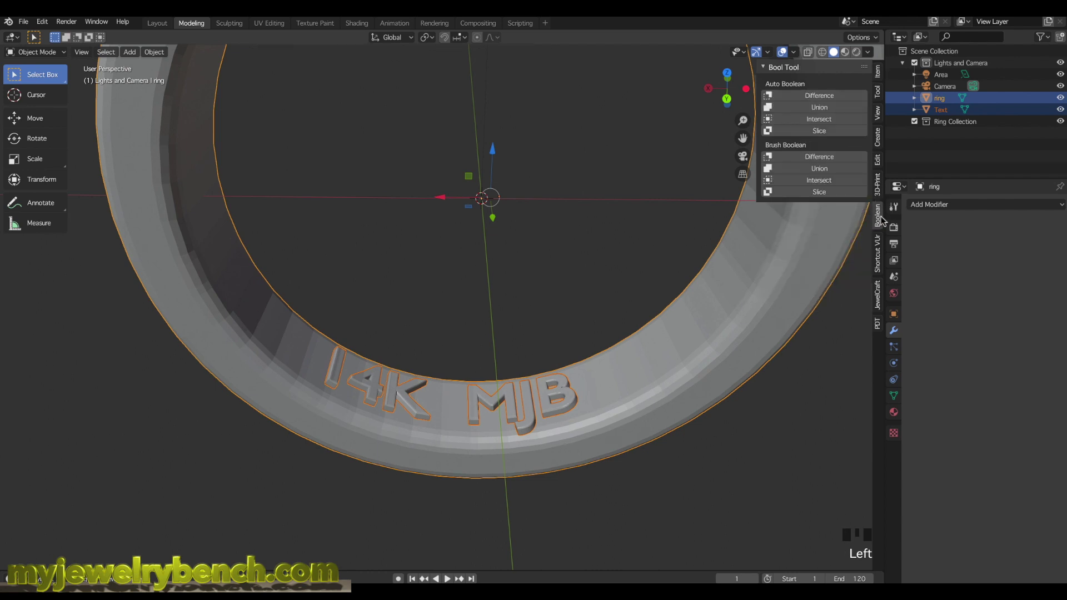
click(817, 96)
Step: Examine the engraved 14K MJB letters inside the ring from several angles and distances
middle_drag(613, 286, 595, 285)
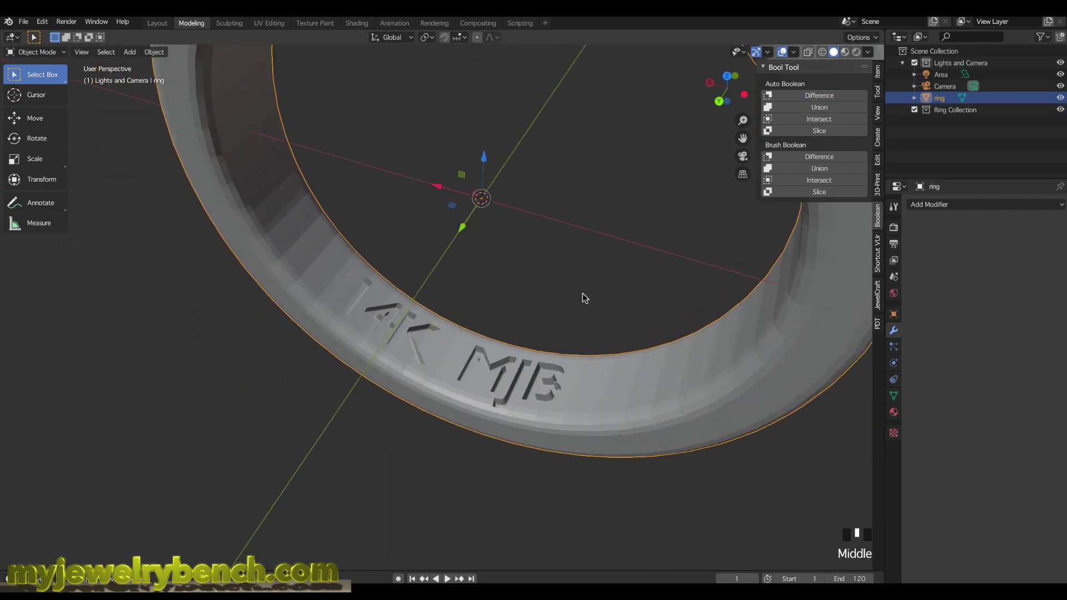
scroll(400, 345, up, 2)
middle_drag(400, 351, 420, 380)
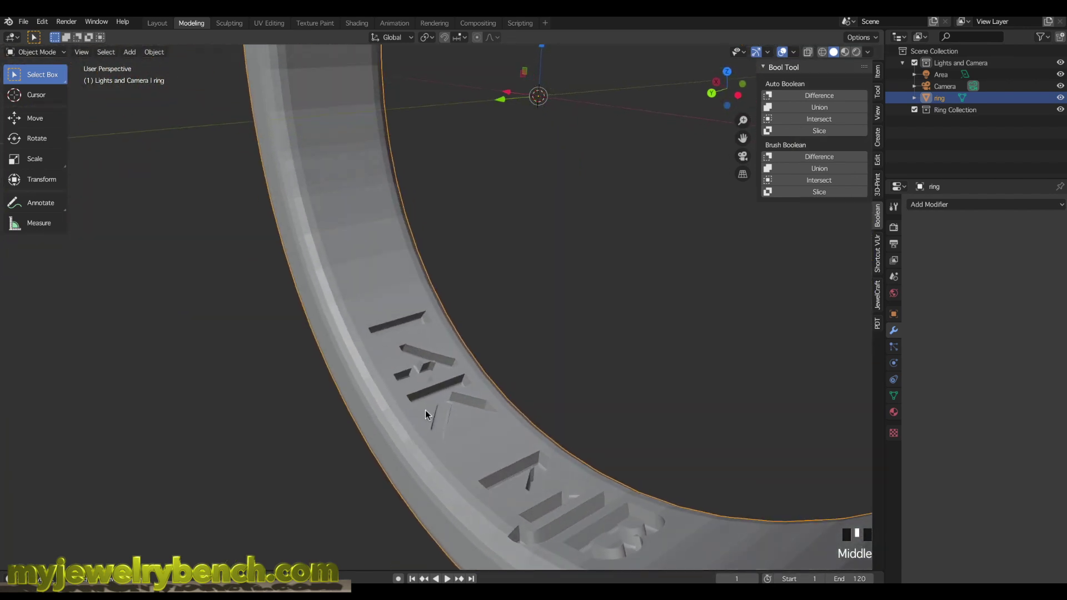
scroll(550, 518, up, 3)
middle_drag(549, 478, 324, 463)
scroll(422, 469, up, 2)
scroll(425, 472, down, 3)
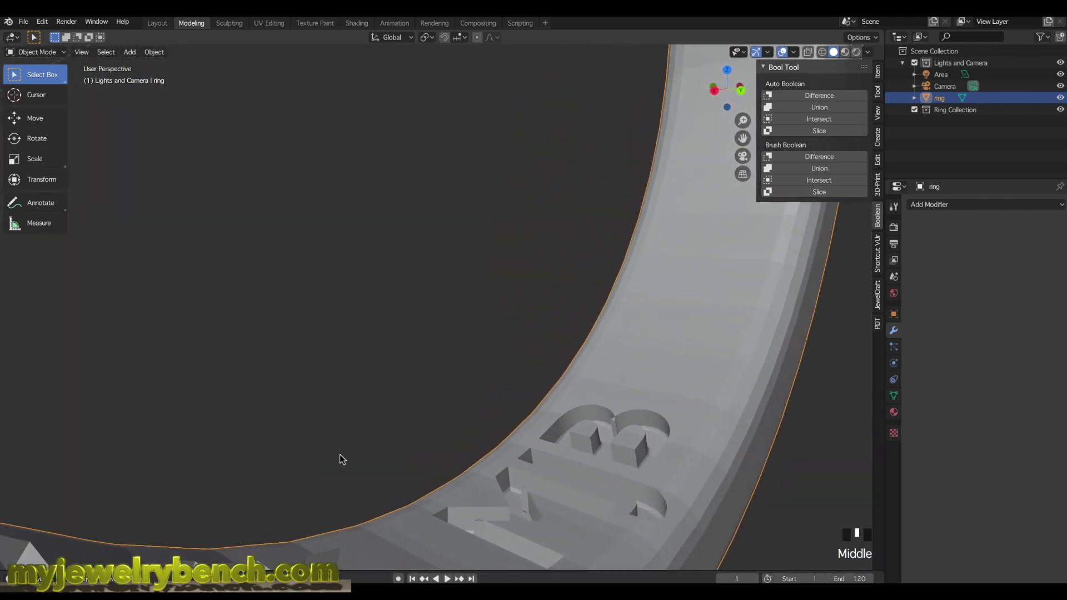
scroll(409, 426, down, 4)
middle_drag(410, 427, 435, 434)
scroll(442, 340, down, 3)
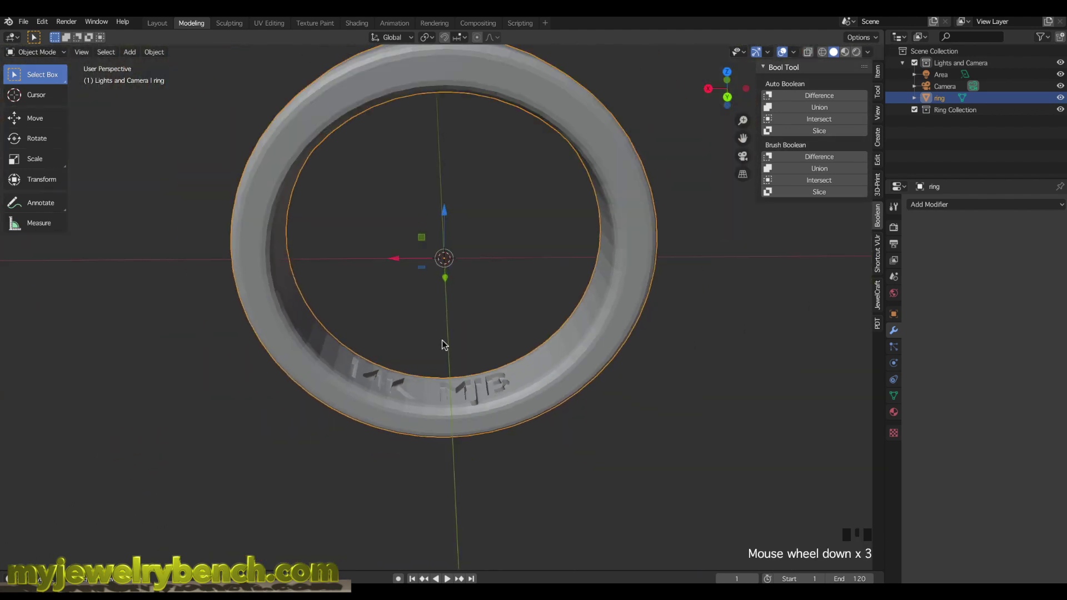
Step: Apply Shade Smooth to the engraved ring
right_click(610, 278)
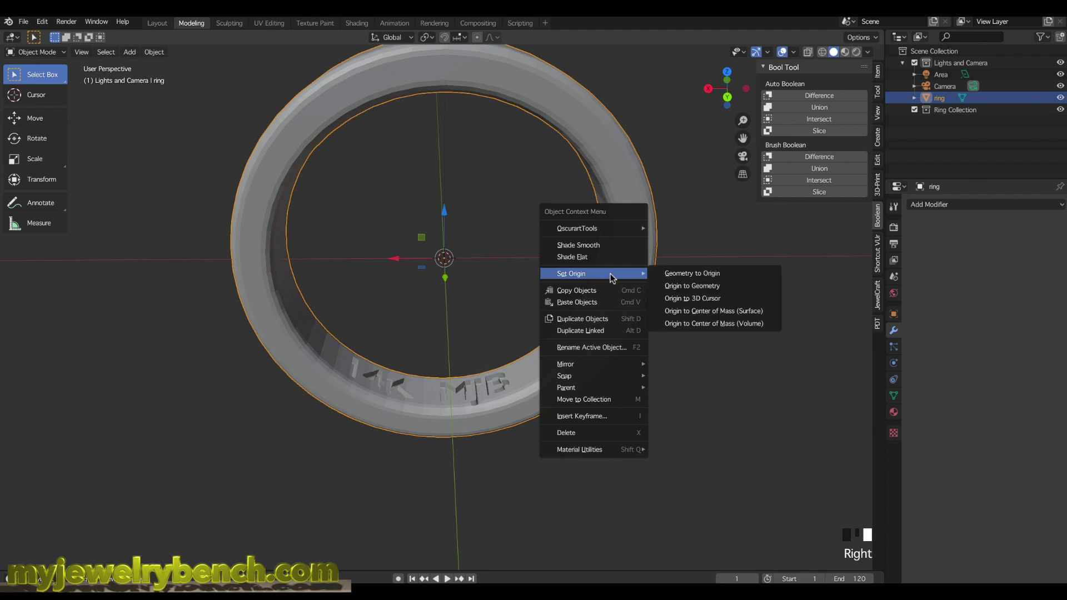
right_click(618, 169)
click(583, 125)
middle_drag(556, 284, 481, 342)
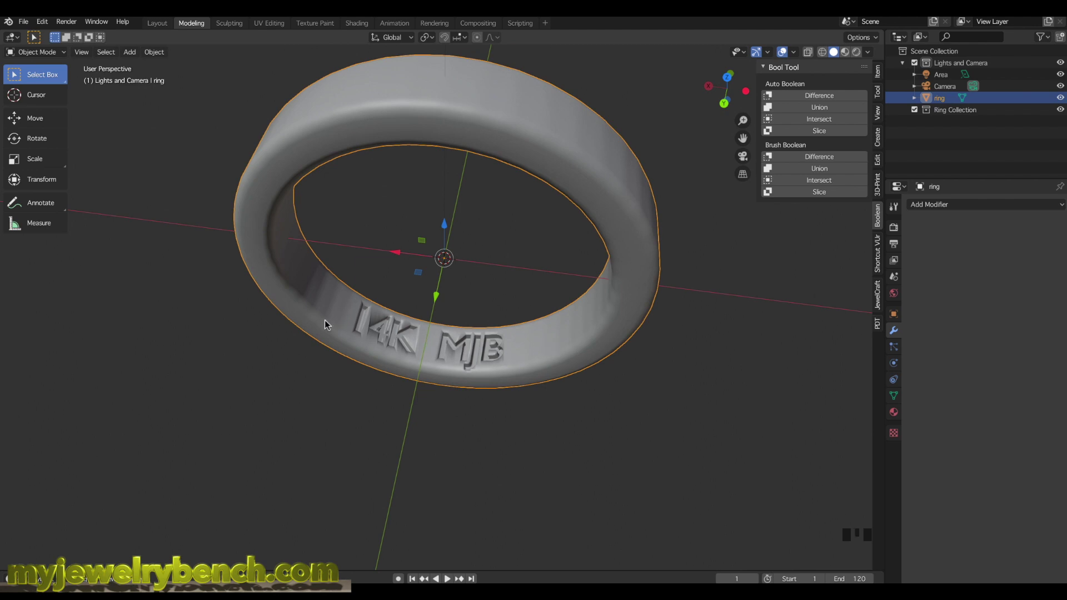
middle_drag(475, 358, 490, 375)
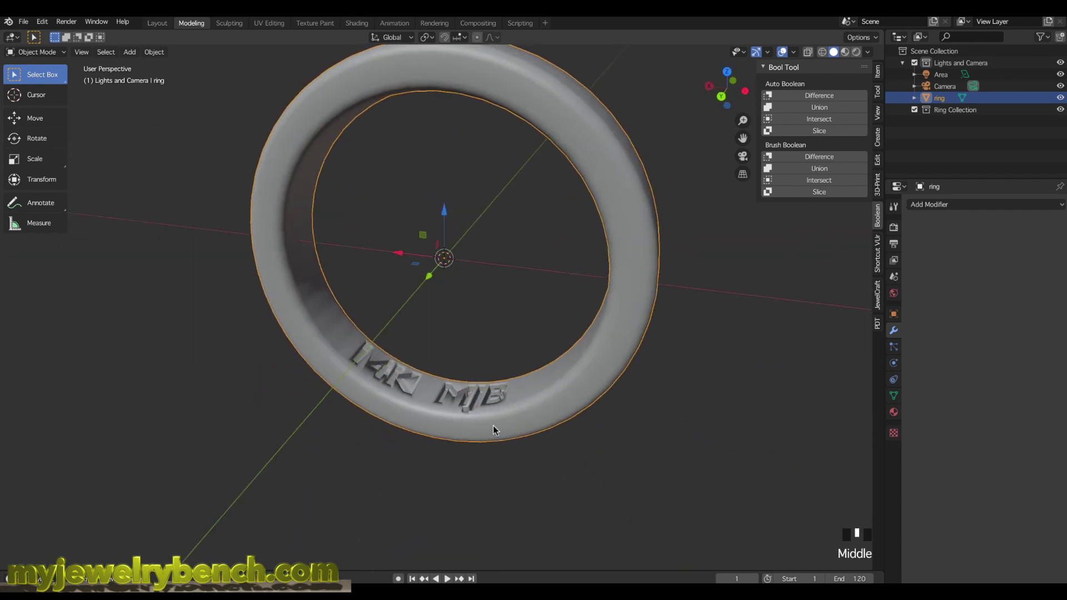
Step: Add an Edge Split modifier with a 30° split angle to the ring, apply it and check the engraved letters
click(948, 204)
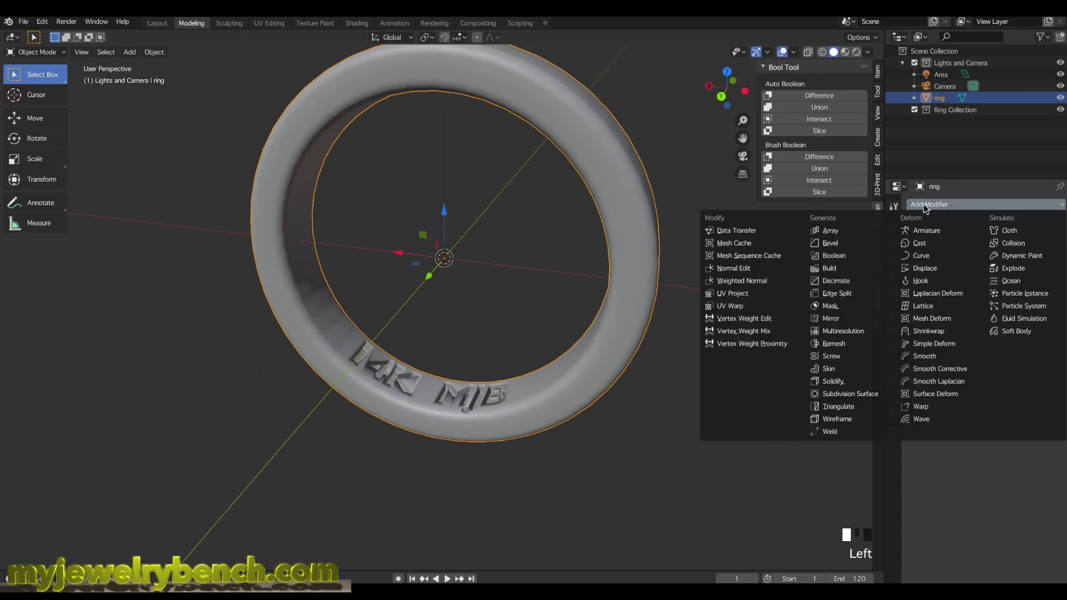
click(835, 300)
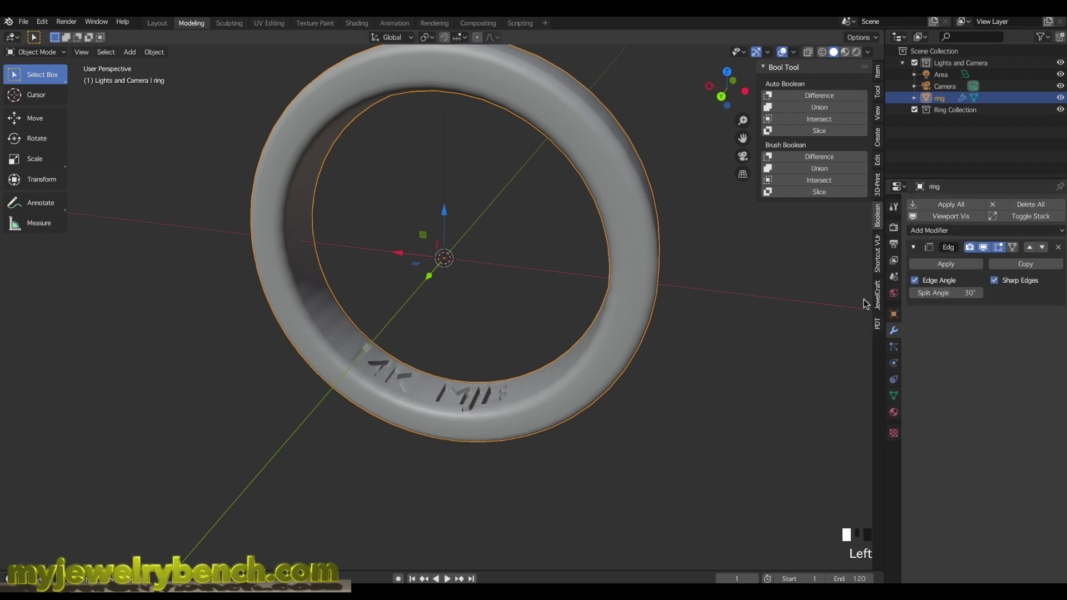
middle_drag(428, 350, 369, 338)
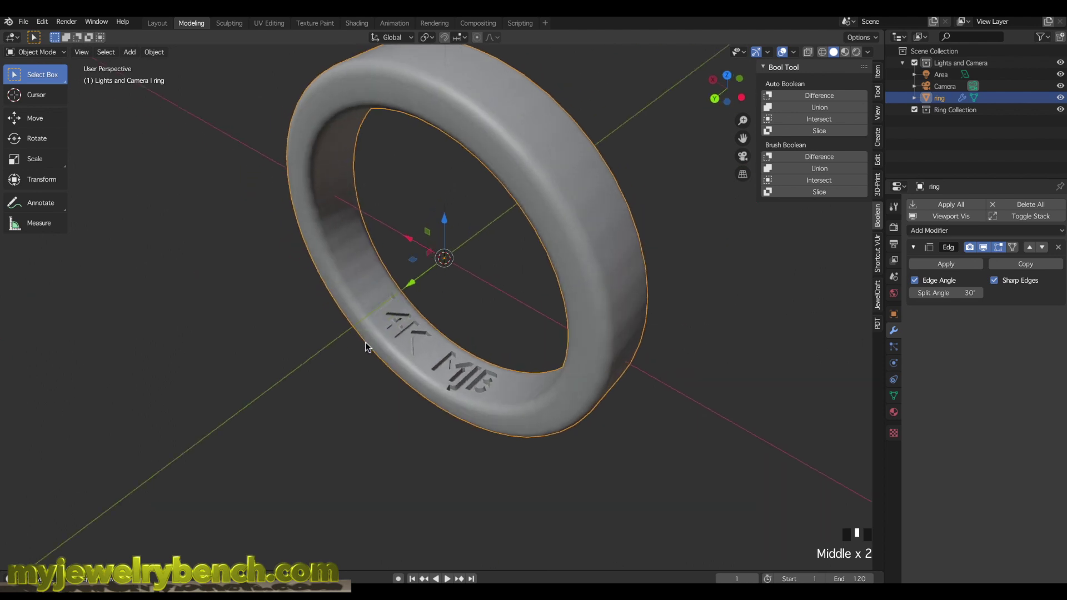
click(947, 264)
middle_drag(426, 300, 393, 351)
scroll(398, 338, up, 4)
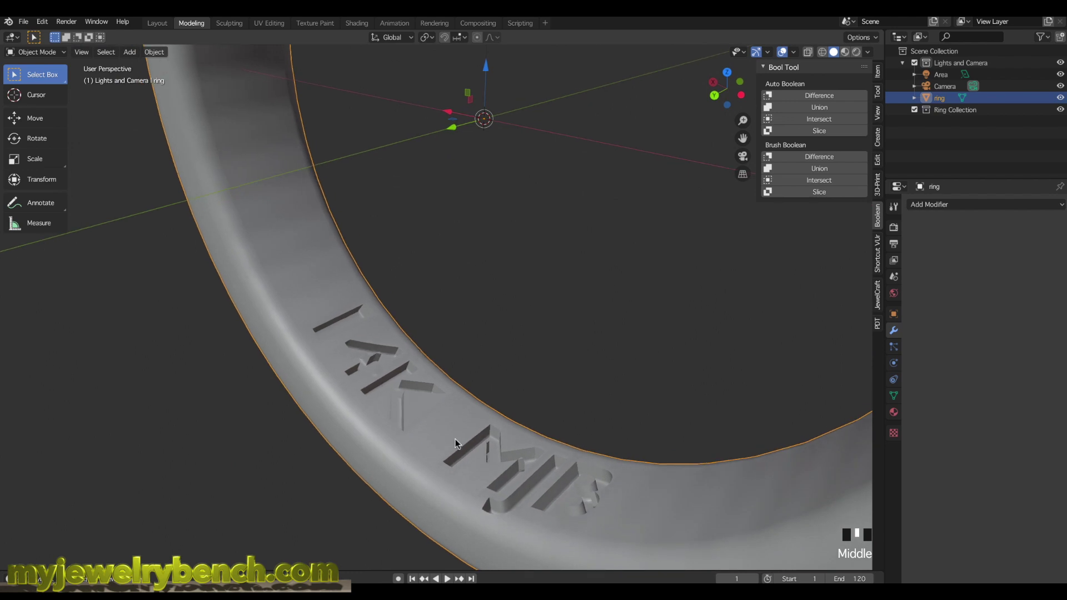
middle_drag(433, 415, 474, 419)
scroll(501, 376, down, 3)
middle_drag(501, 376, 383, 343)
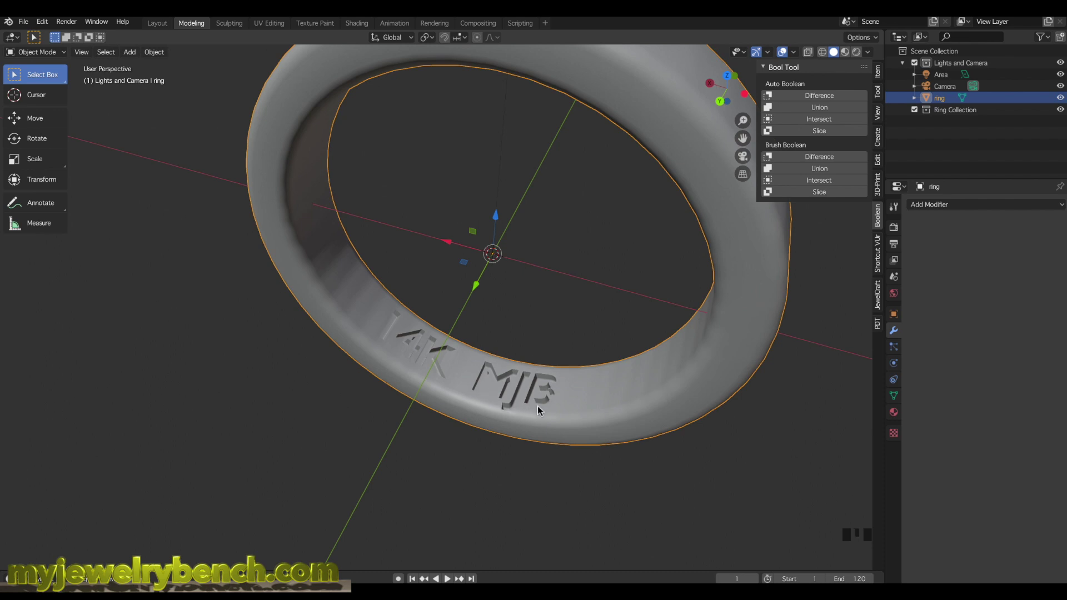
Step: Add a Bezier circle at the ring's centre and set its X and Y dimensions to 19 mm
scroll(456, 387, down, 3)
middle_drag(456, 387, 464, 362)
middle_drag(437, 184, 467, 215)
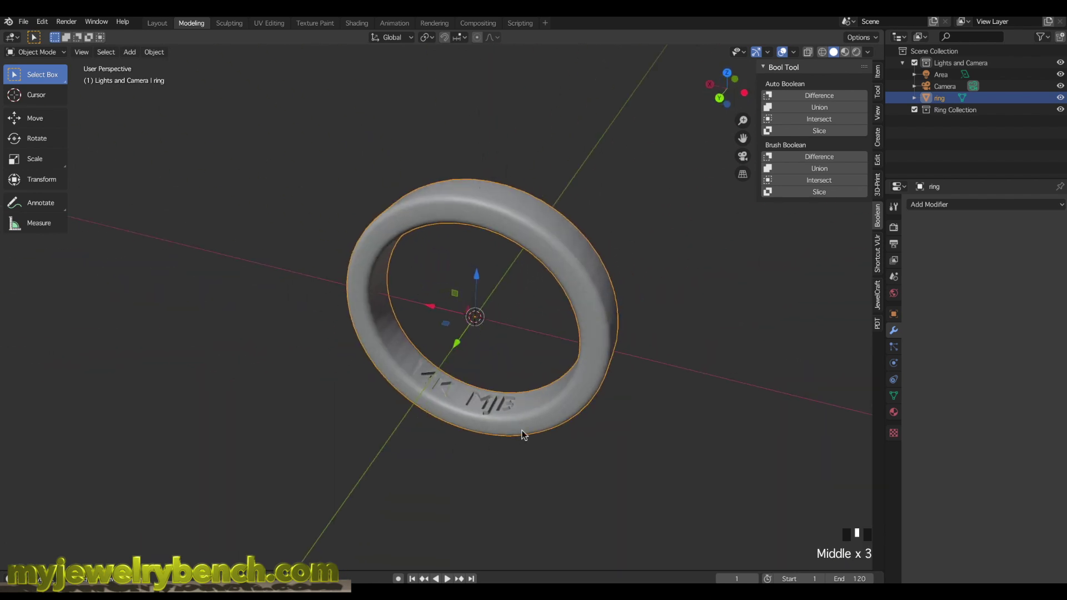
key(shift+a)
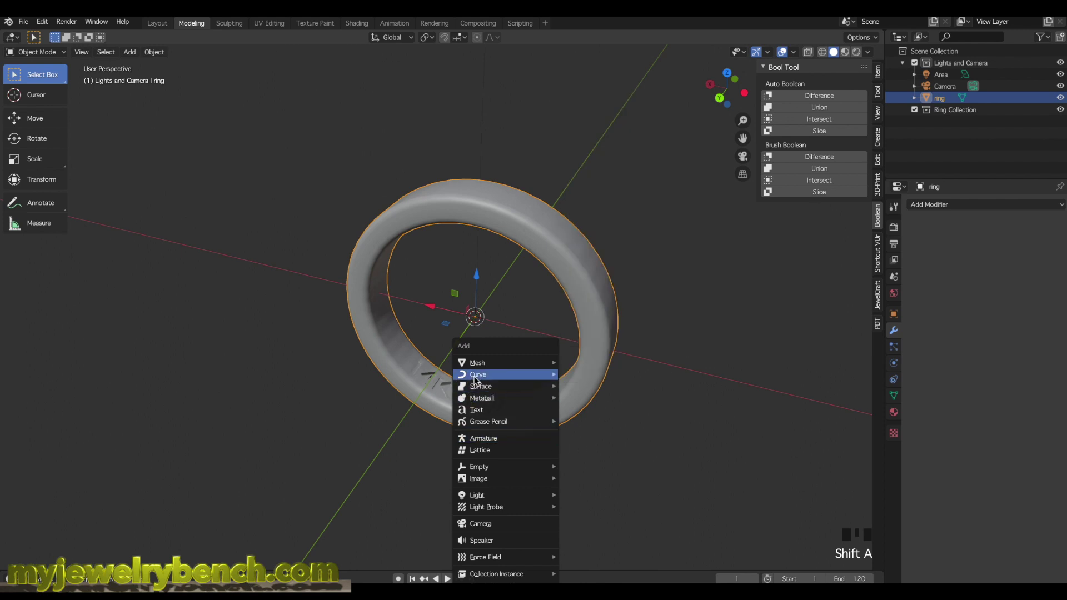
mouse_move(475, 380)
click(592, 117)
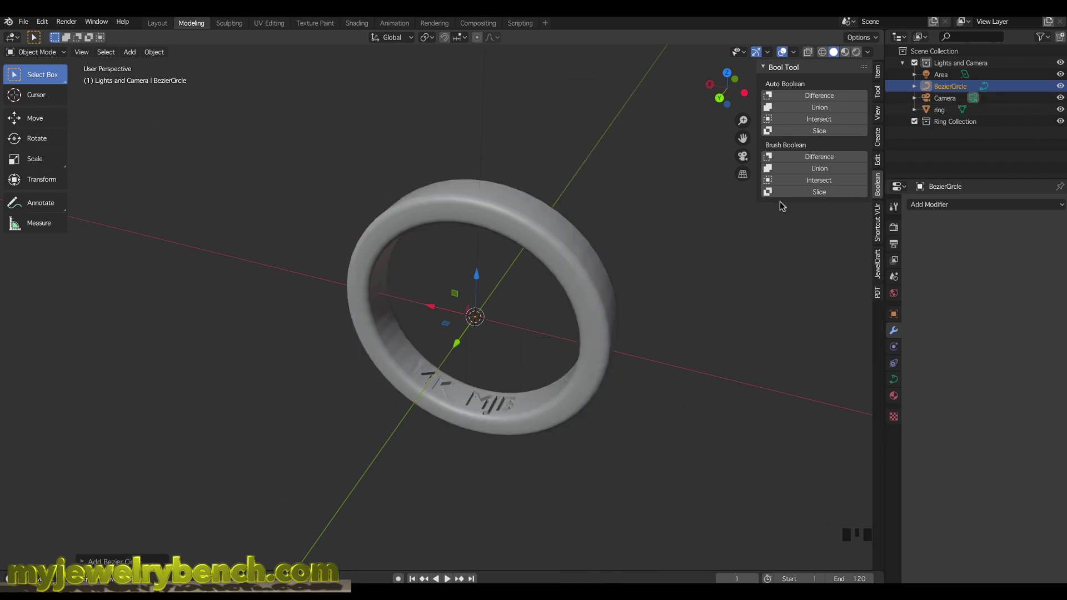
click(878, 75)
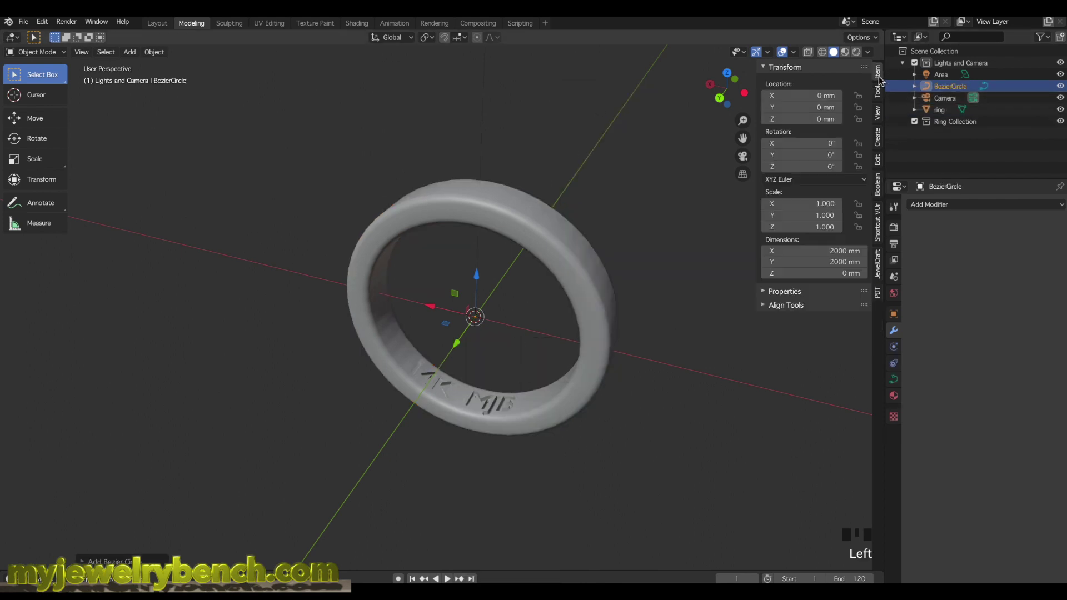
double_click(806, 251)
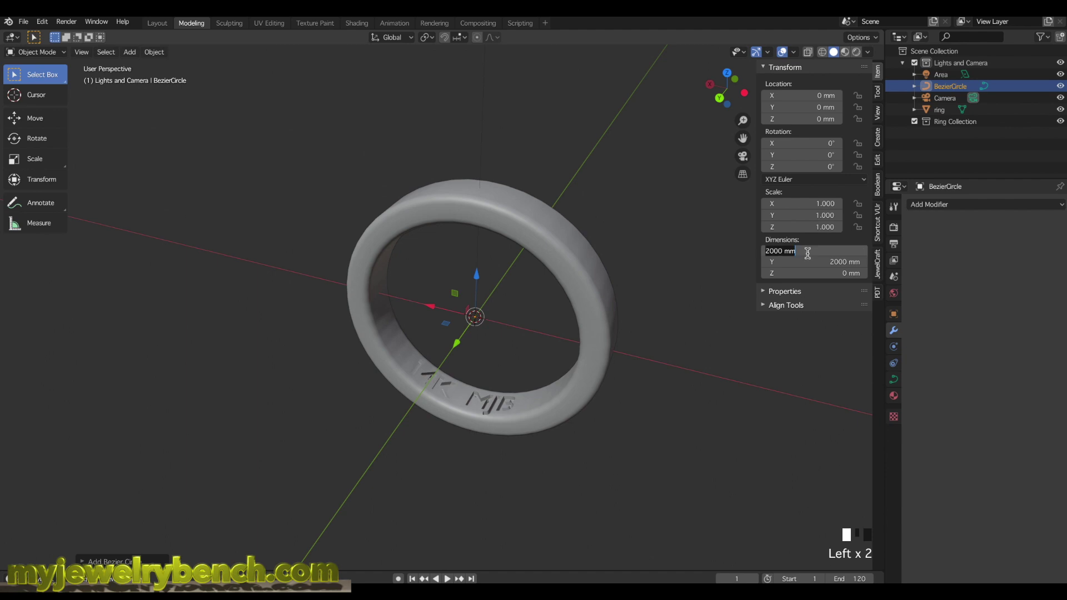
text(19 mm)
key(Tab)
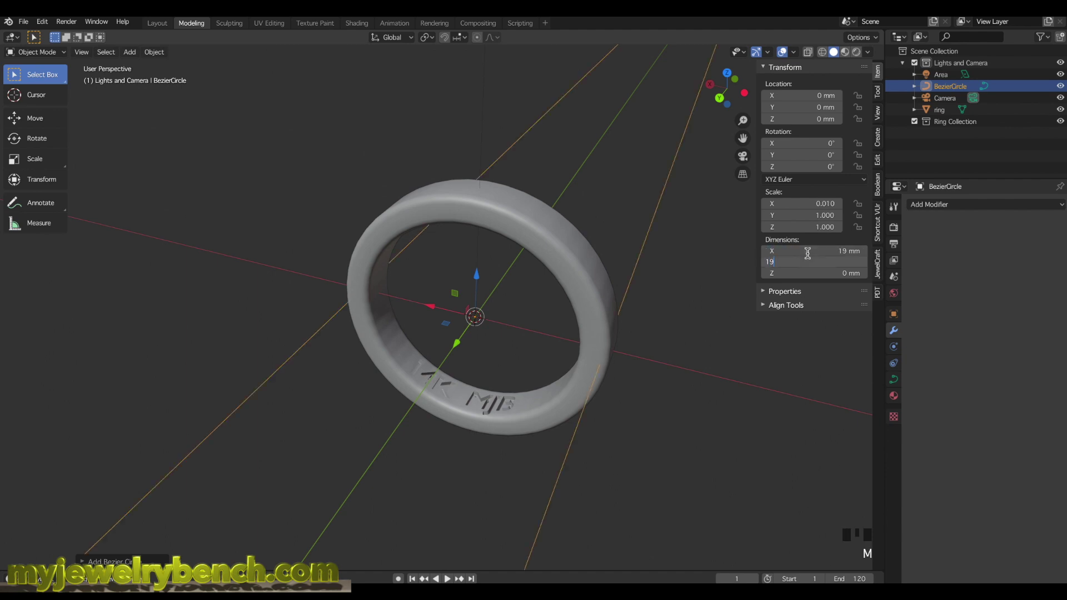
text(19mm)
key(Return)
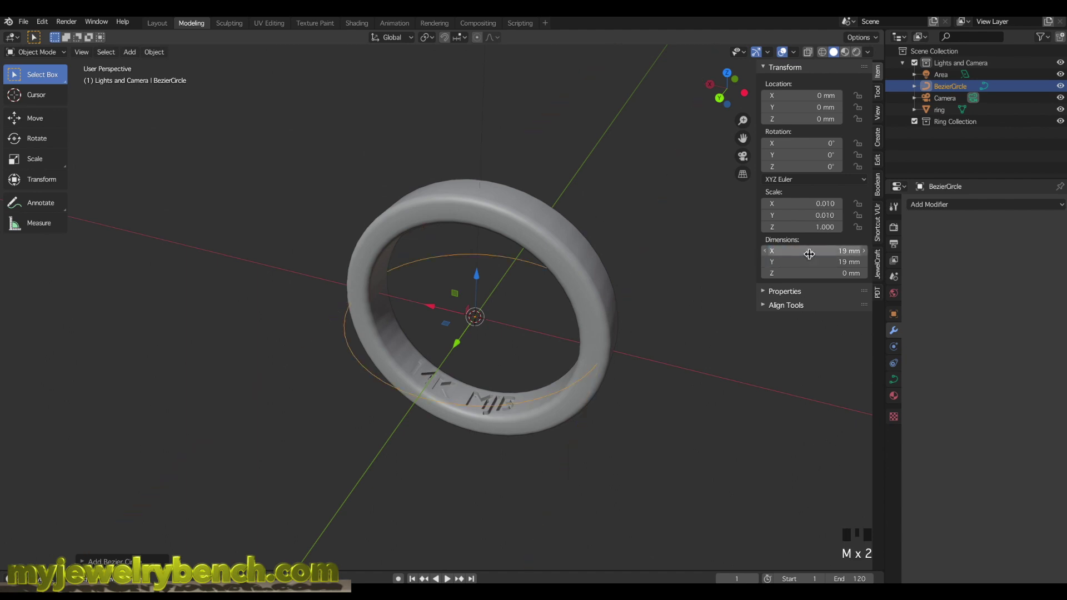
Step: Rotate the Bezier circle 90° about the X axis and scale it up to about 20.8 mm across
click(630, 358)
click(471, 261)
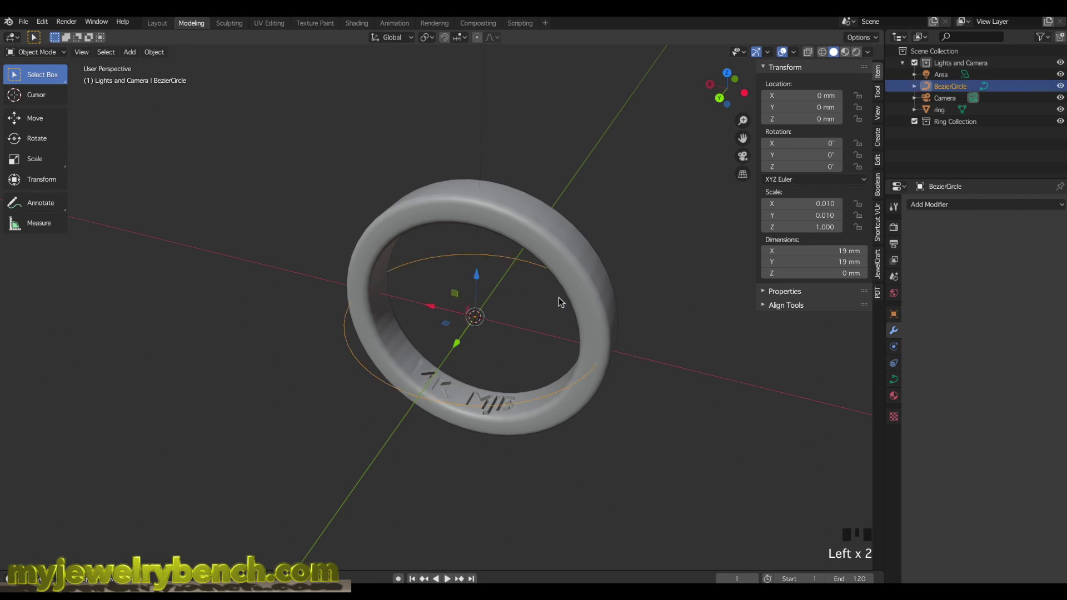
key(r)
key(x)
key(9)
key(0)
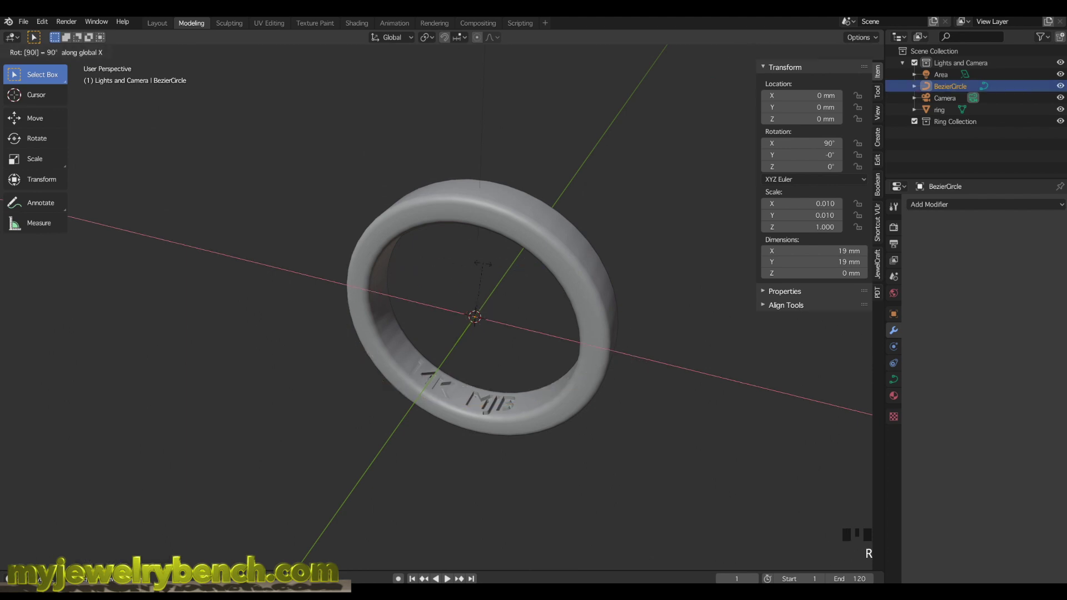
key(Return)
key(s)
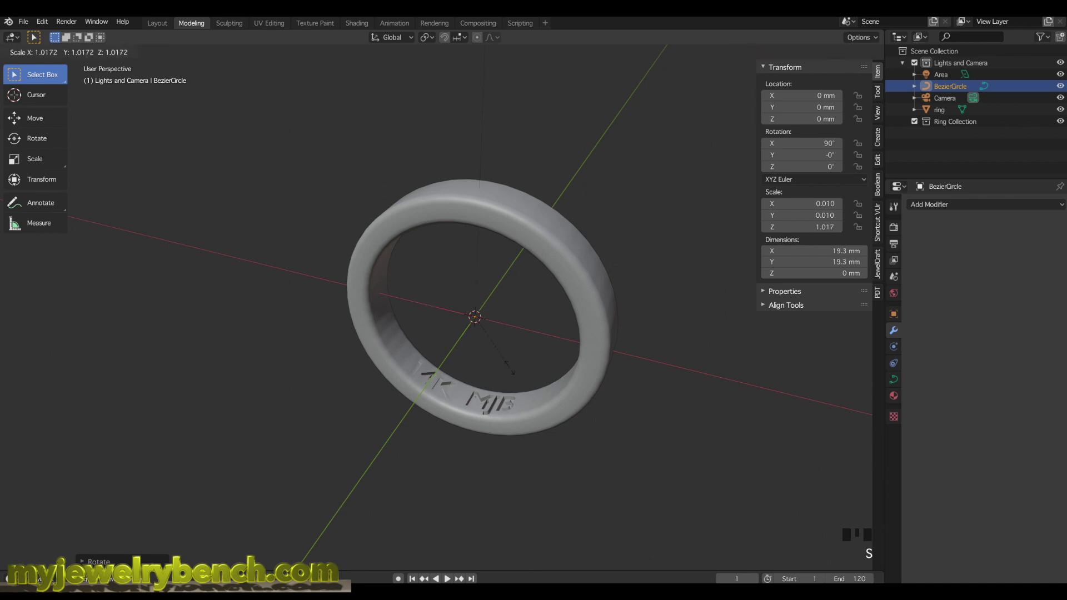
click(515, 377)
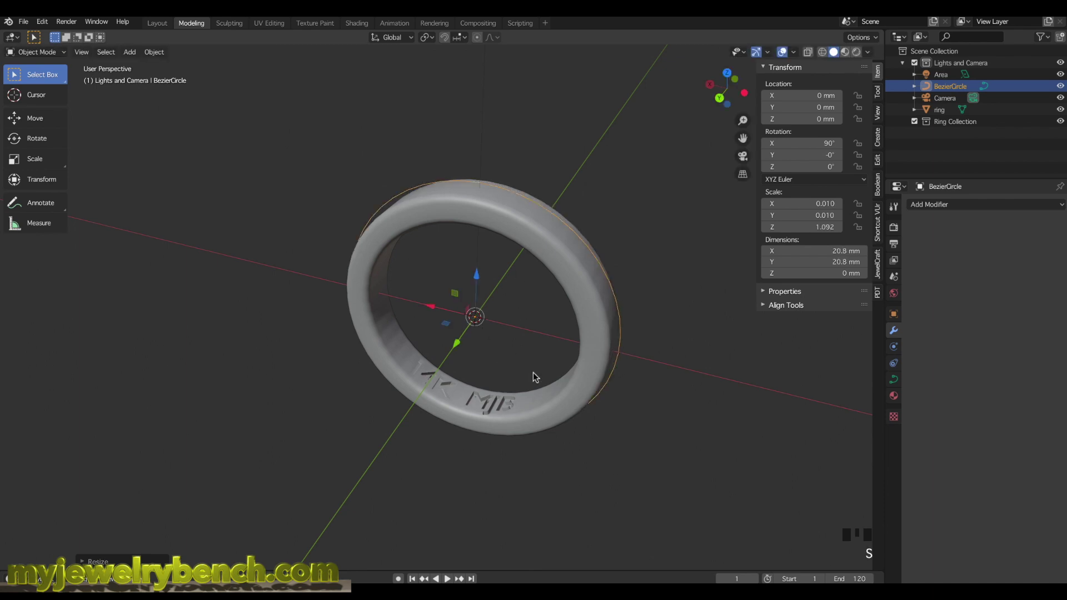
Step: Hide the ring and add a text object at the centre of the Bezier circle
middle_drag(515, 378, 565, 236)
click(564, 236)
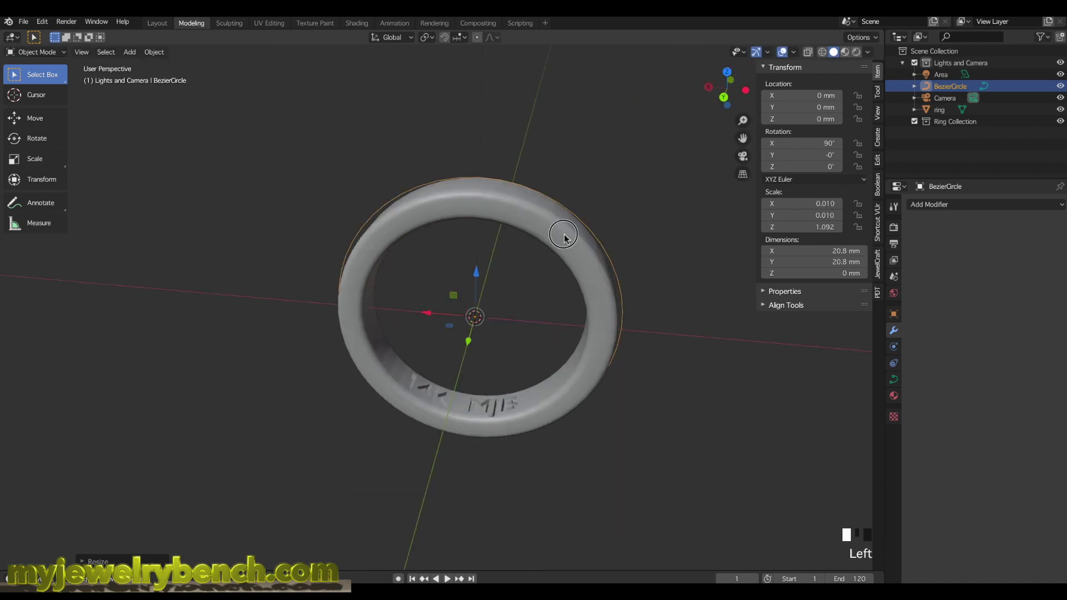
click(1060, 109)
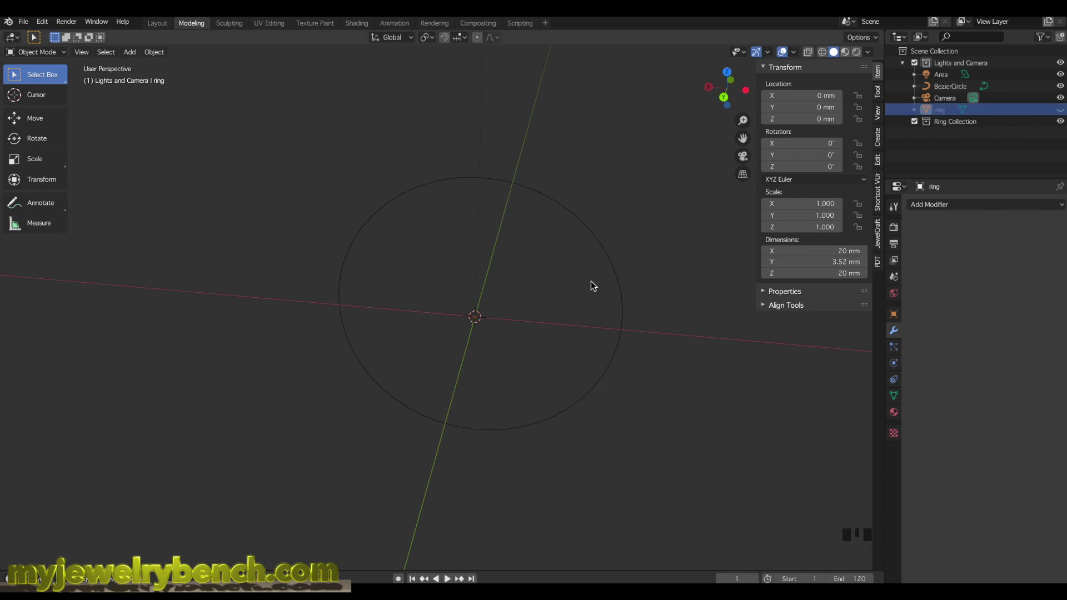
key(shift+a)
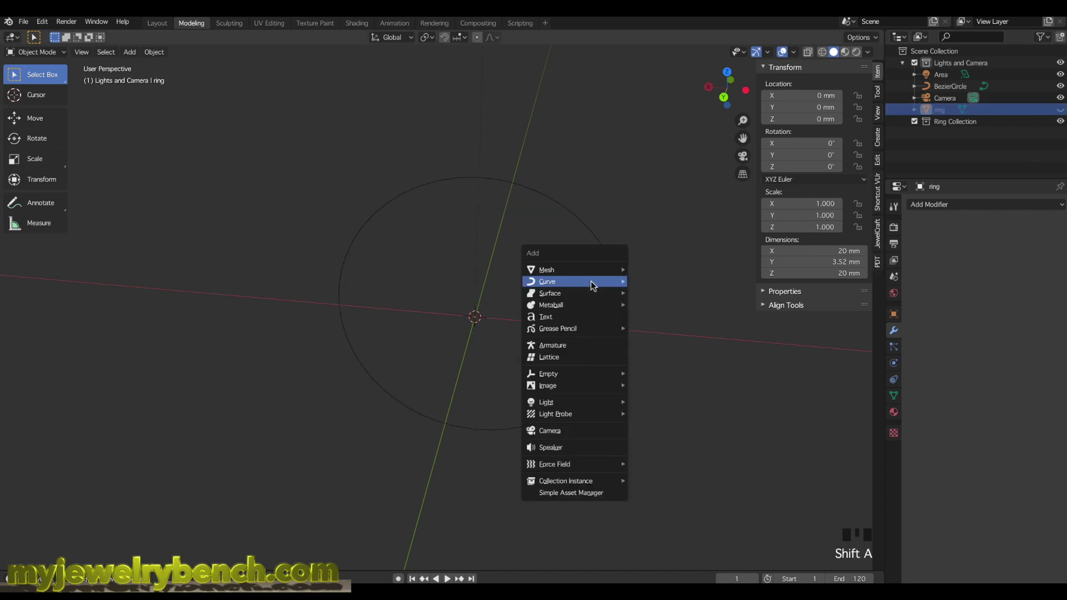
click(553, 317)
scroll(552, 314, up, 5)
middle_drag(550, 305, 468, 317)
scroll(472, 322, up, 3)
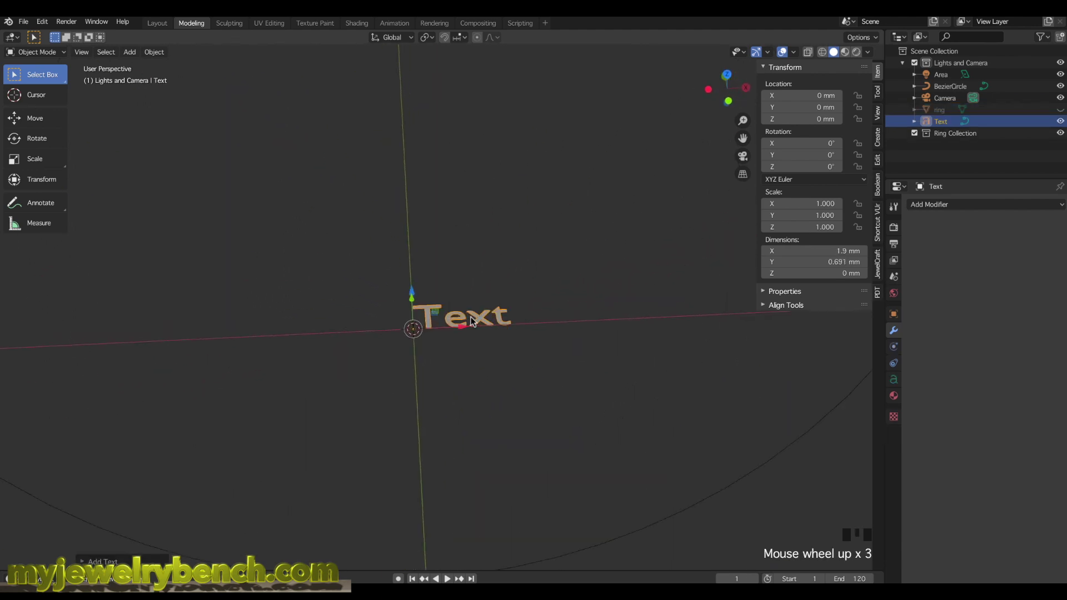
Step: Replace the default wording of the text object with a first name in capital letters
key(Tab)
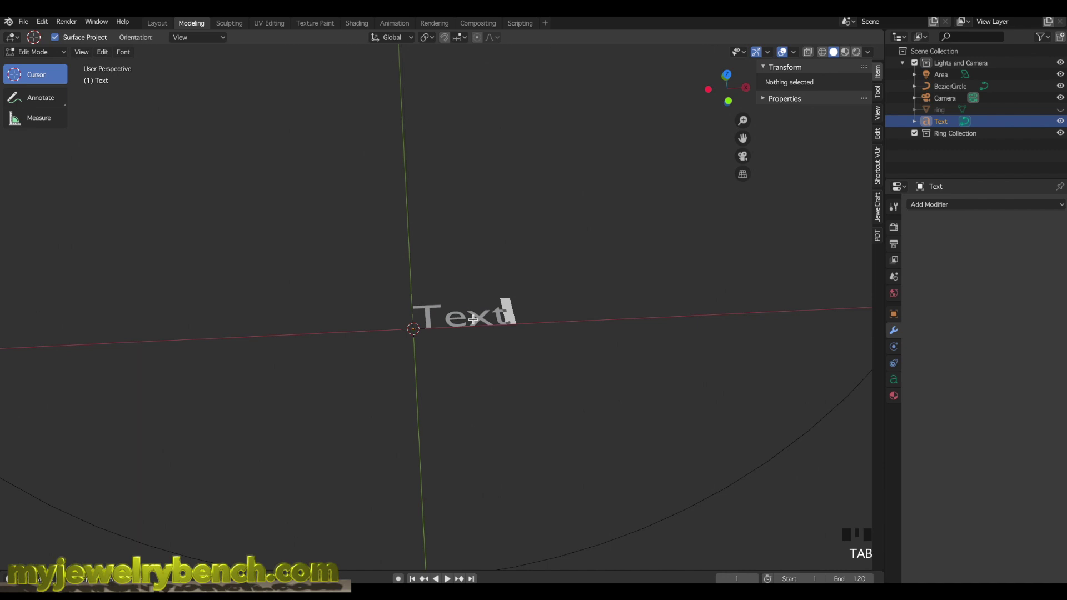
key(BackSpace)
key(BackSpace)
key(BackSpace)
key(BackSpace)
key(BackSpace)
key(BackSpace)
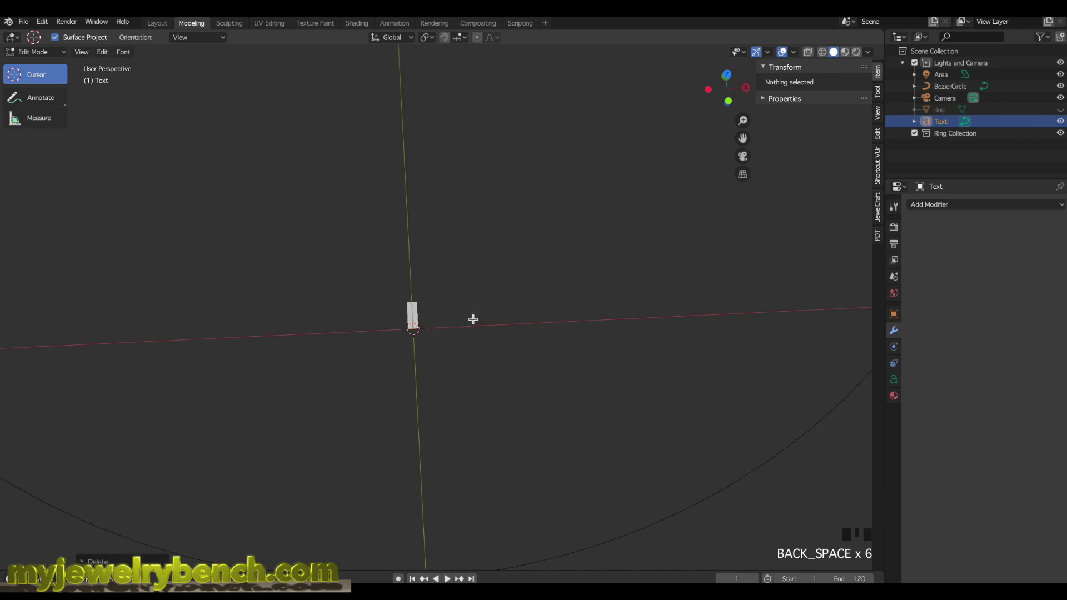
text(Kar)
key(BackSpace)
key(BackSpace)
key(BackSpace)
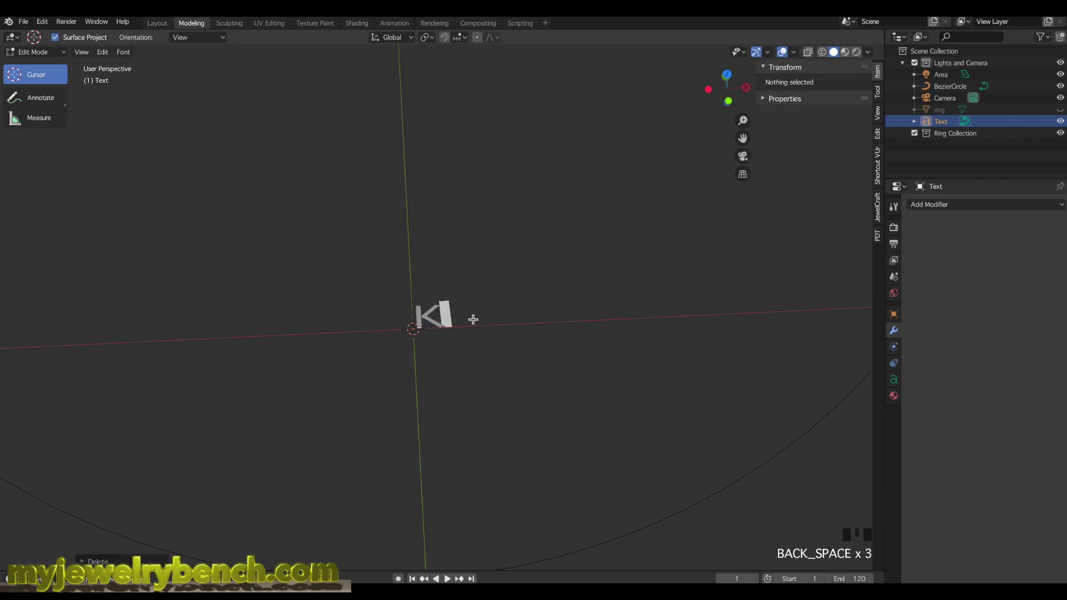
text(AREN)
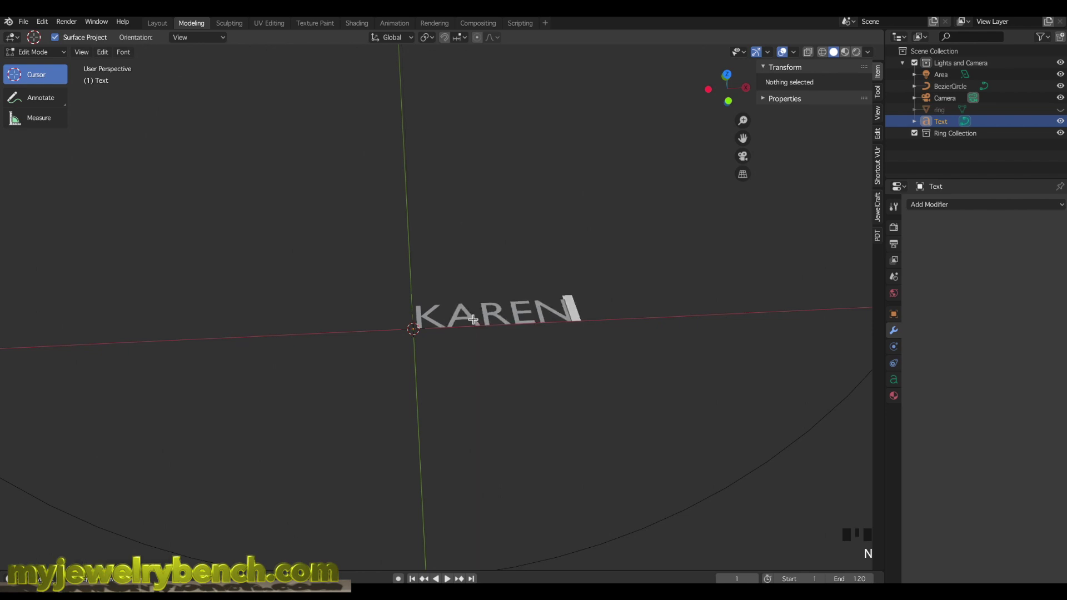
key(Tab)
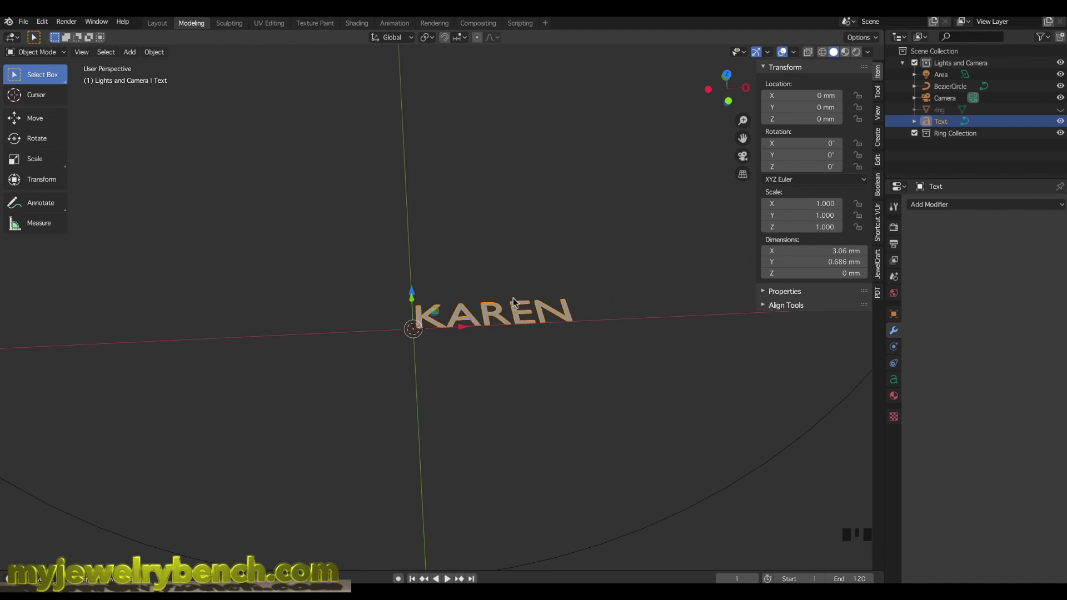
Step: Extrude the name text 0.128 mm and give it a bevel depth of 0.003 mm
click(893, 380)
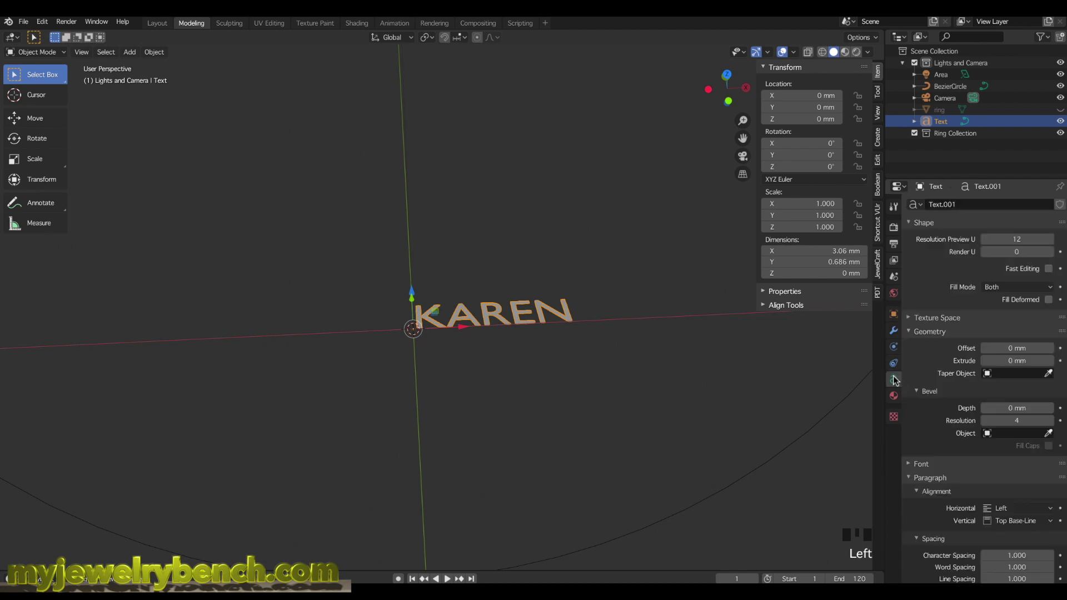
click(1047, 361)
click(1047, 361)
click(1047, 361)
click(1047, 362)
click(1047, 362)
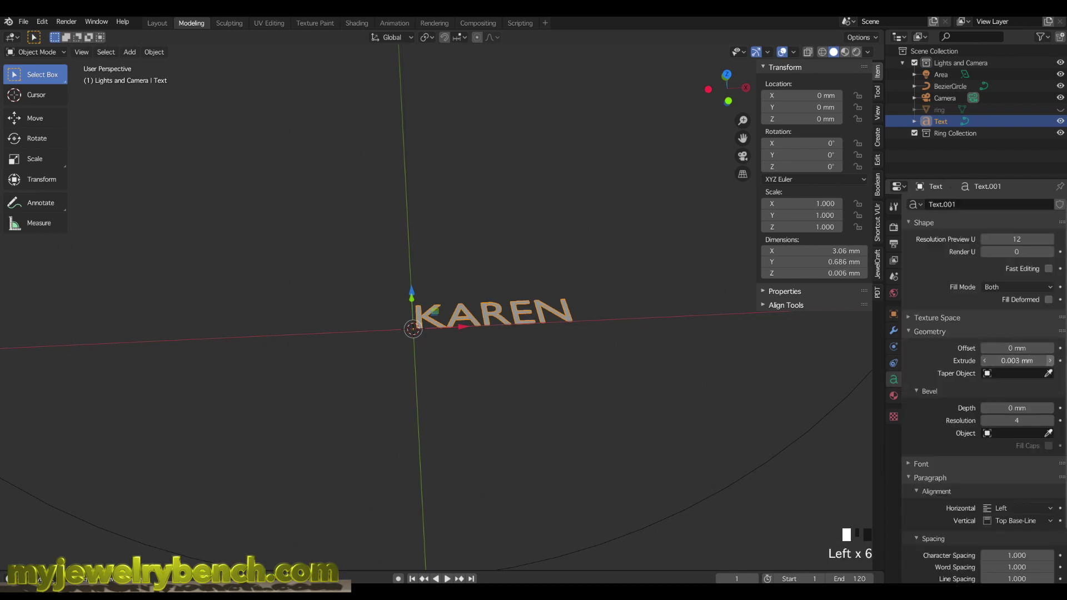
click(1049, 361)
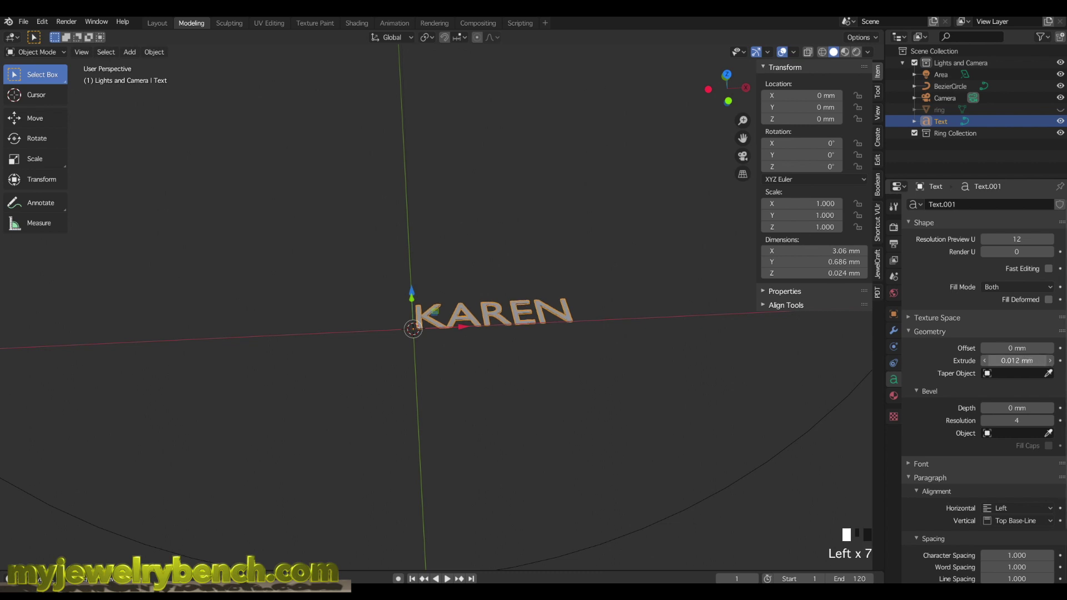
drag(1026, 361, 1055, 361)
mouse_move(1007, 414)
mouse_down()
mouse_move(1021, 414)
mouse_move(1008, 408)
mouse_up()
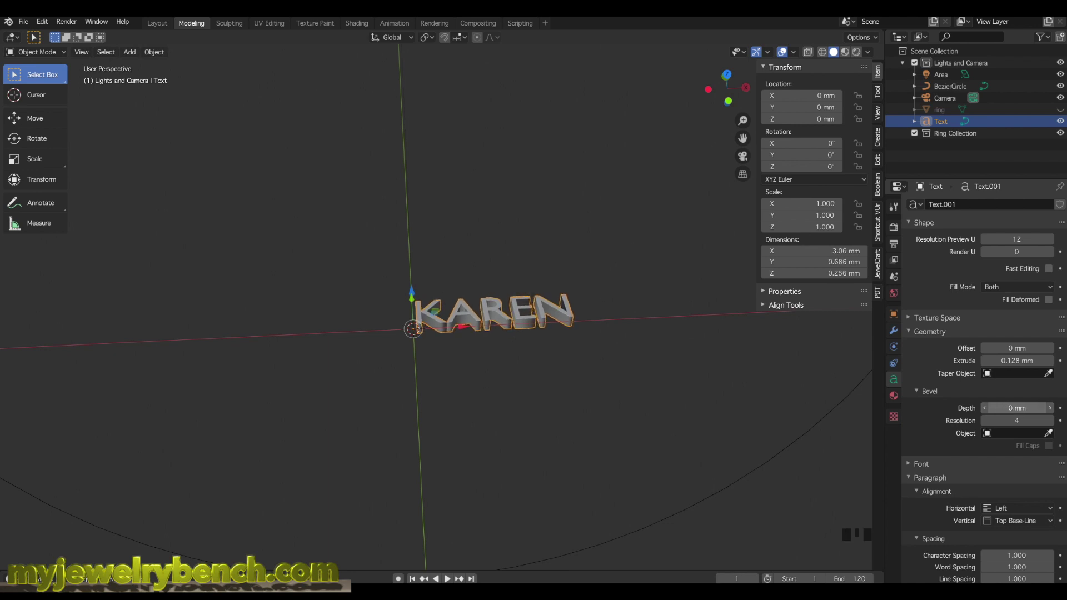
Step: Load NewYorkItalic.ttf from the system fonts folder as the text's regular font
scroll(924, 436, down, 4)
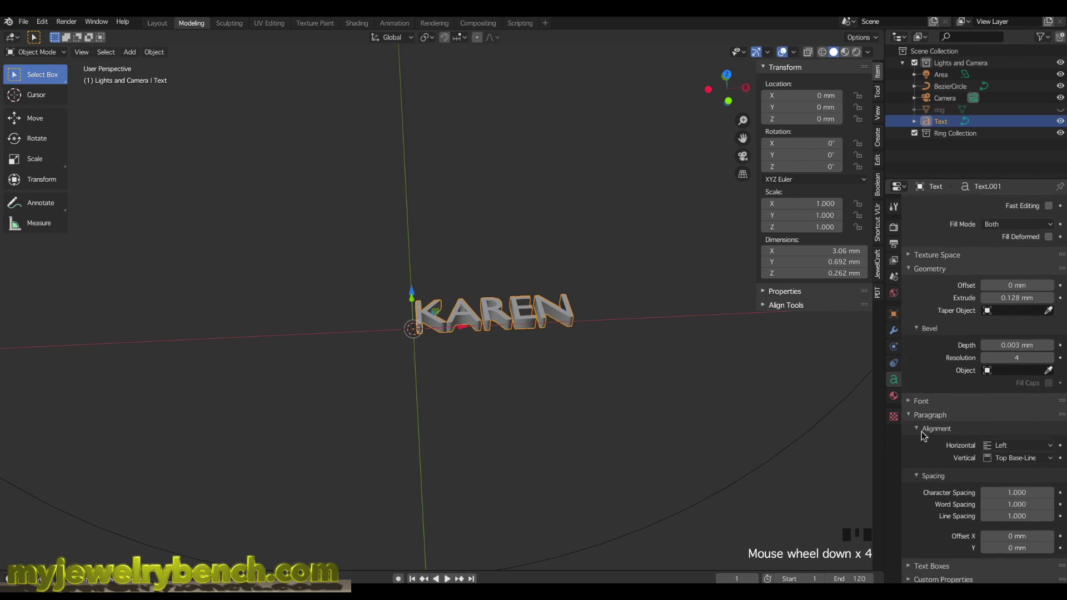
click(914, 401)
scroll(1060, 349, down, 4)
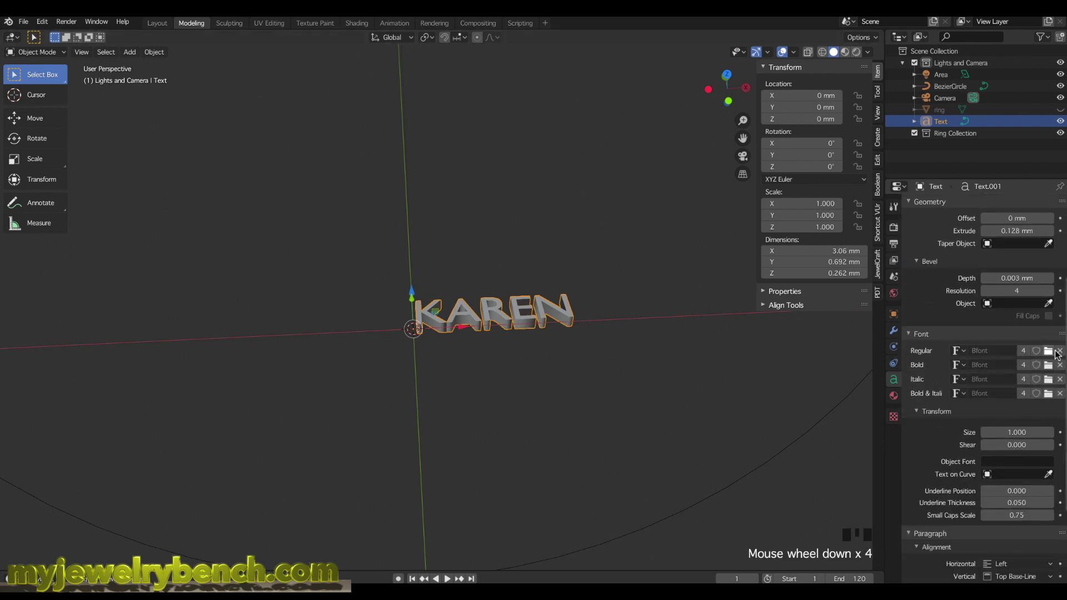
click(1049, 354)
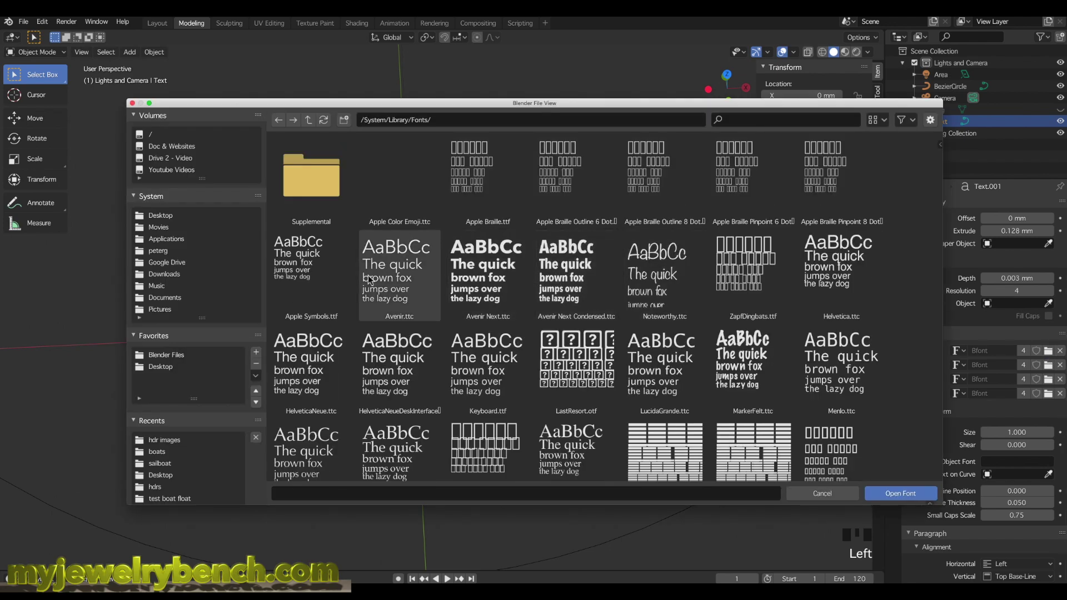
scroll(482, 439, down, 4)
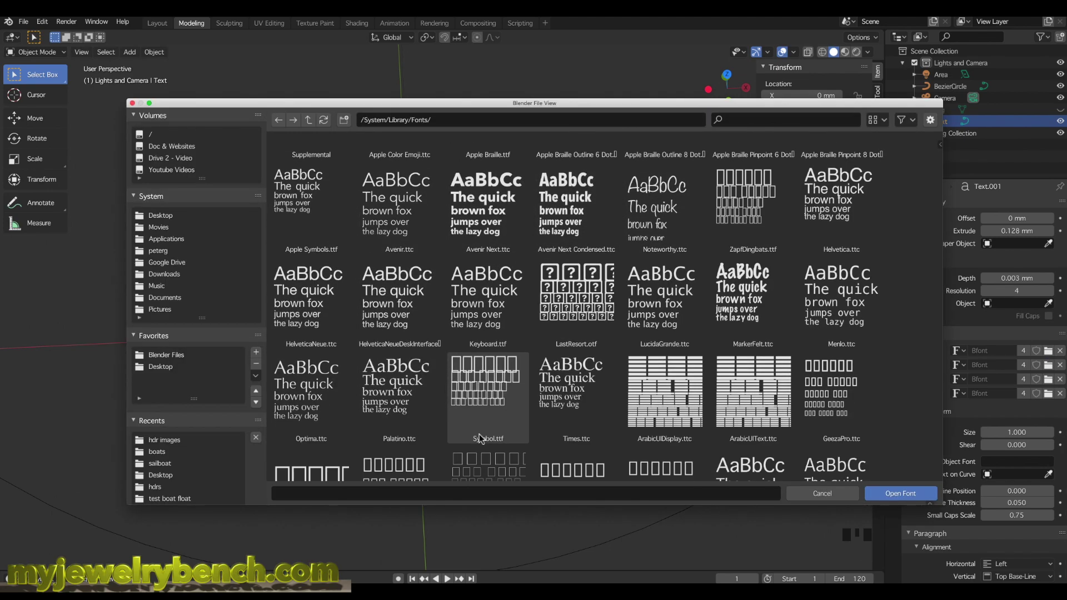
scroll(479, 433, down, 8)
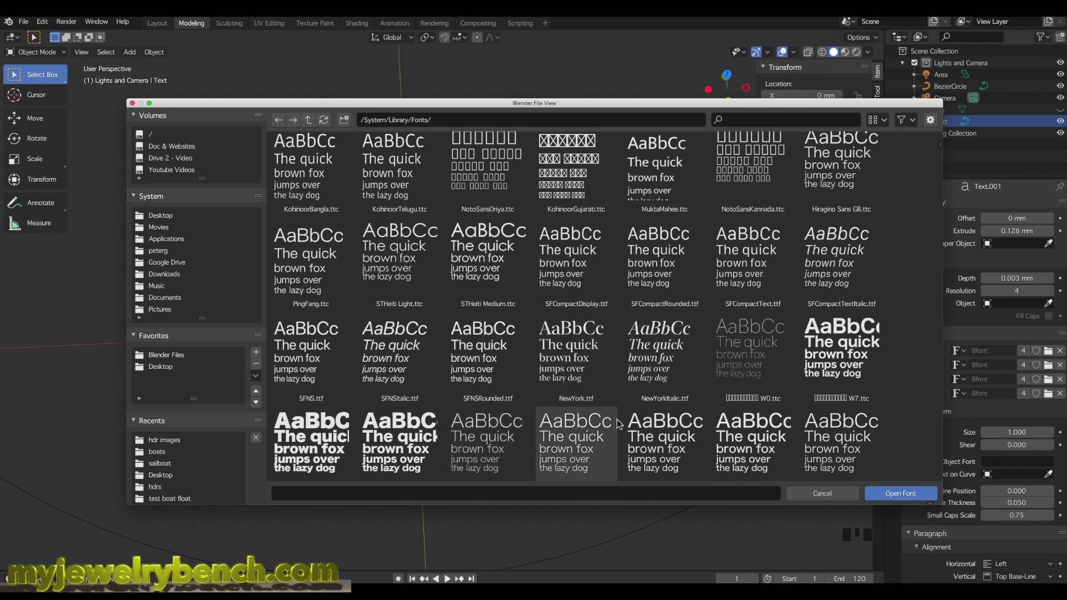
scroll(644, 377, down, 2)
click(680, 284)
click(900, 494)
middle_drag(589, 338, 550, 355)
scroll(550, 355, up, 2)
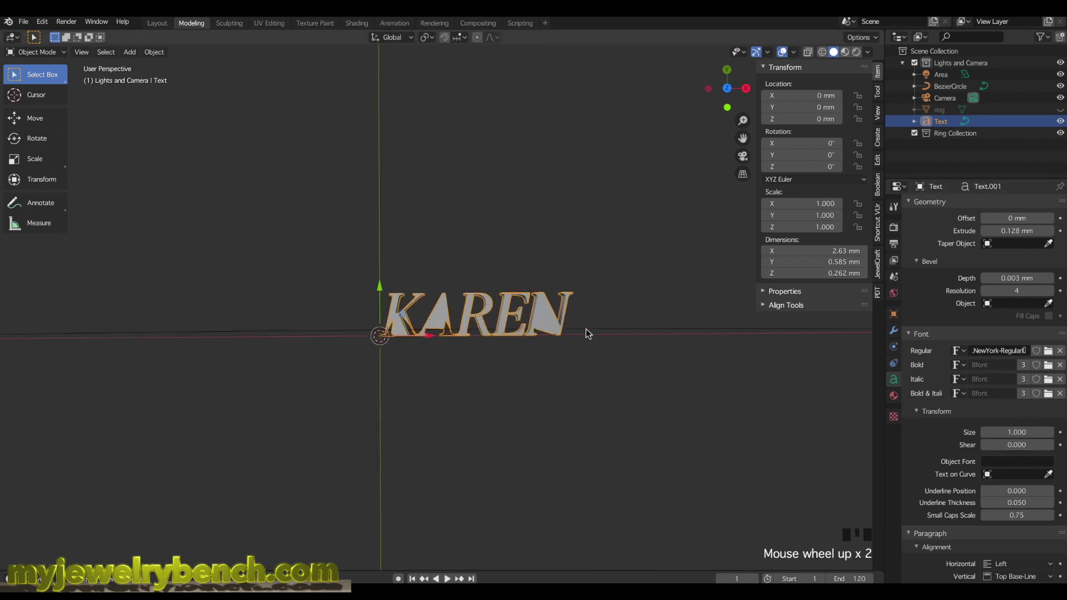
Step: Reset the text's bevel depth to 0 mm and set its extrusion to 0.144 mm
click(984, 278)
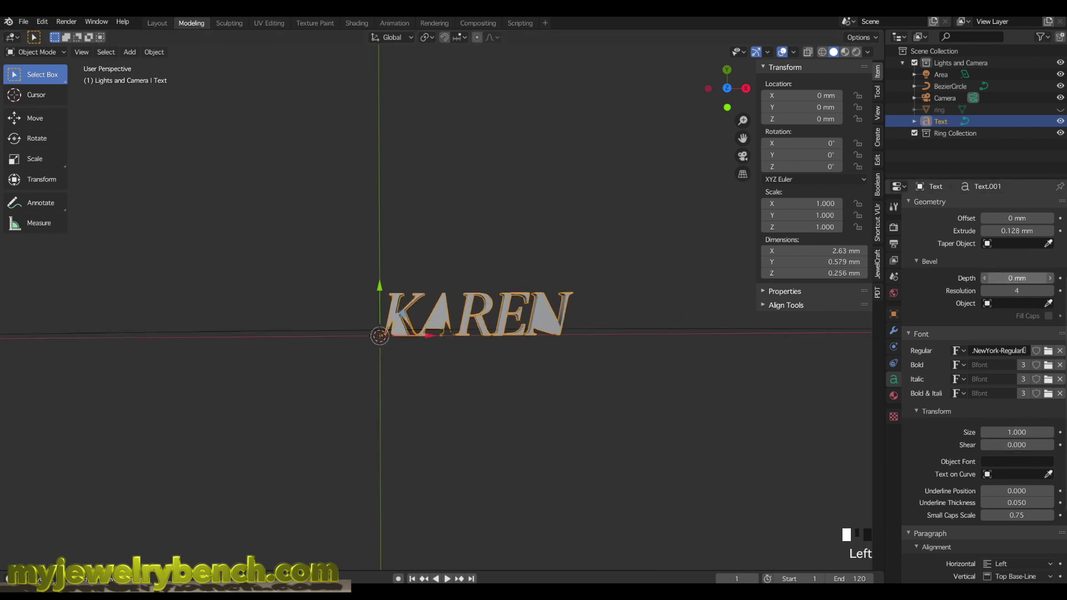
double_click(1033, 279)
mouse_move(1032, 233)
mouse_down()
mouse_move(1005, 233)
mouse_move(1023, 238)
mouse_up()
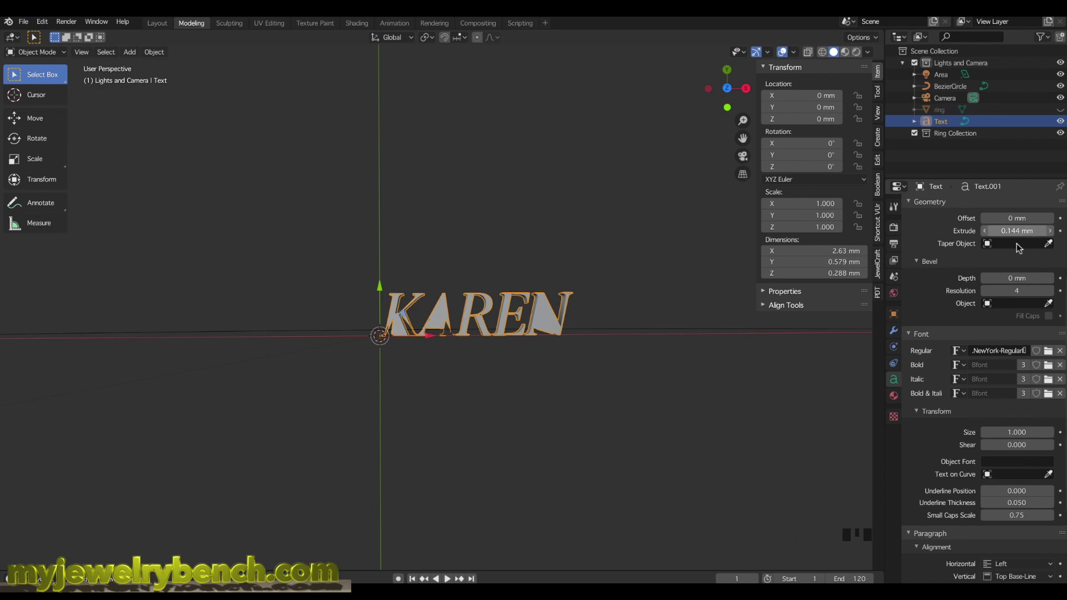
Step: Load SFNSItalic.ttf from the system fonts folder as the name text's regular font
click(1048, 351)
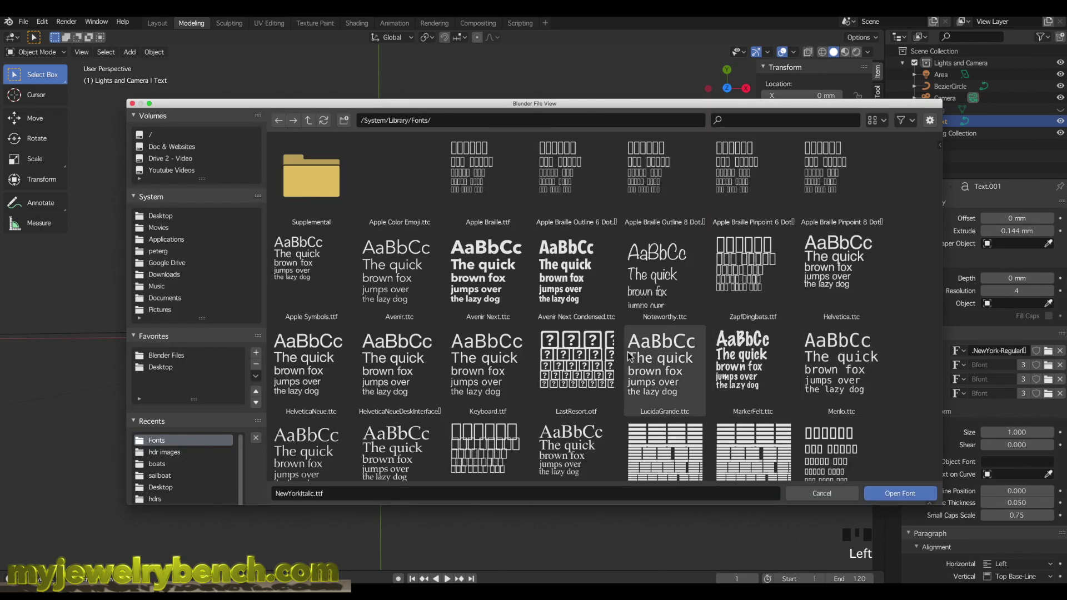
scroll(765, 227, down, 5)
scroll(708, 314, down, 8)
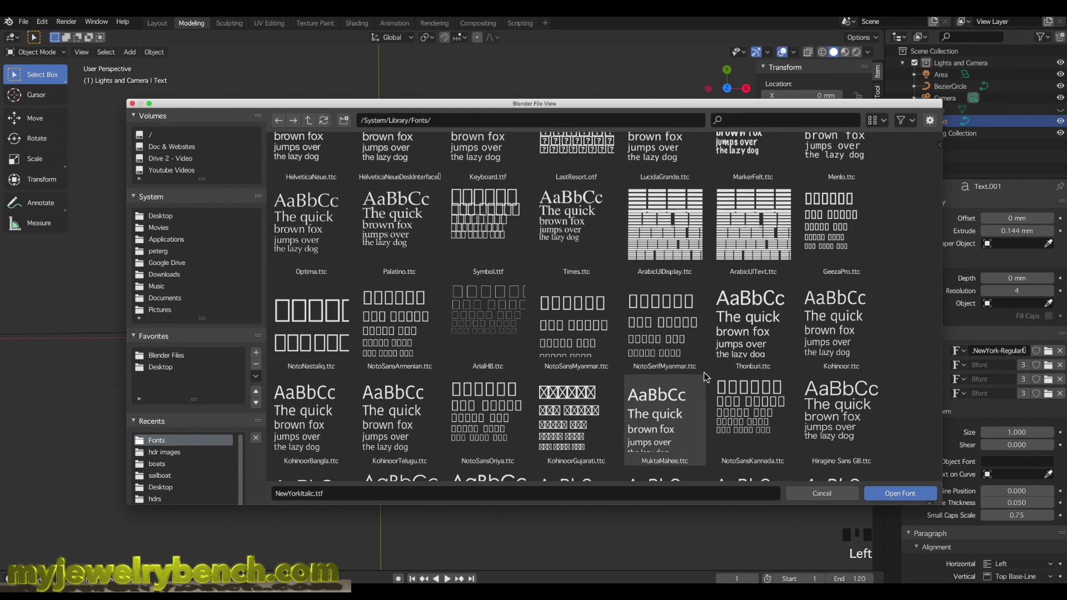
scroll(704, 376, down, 8)
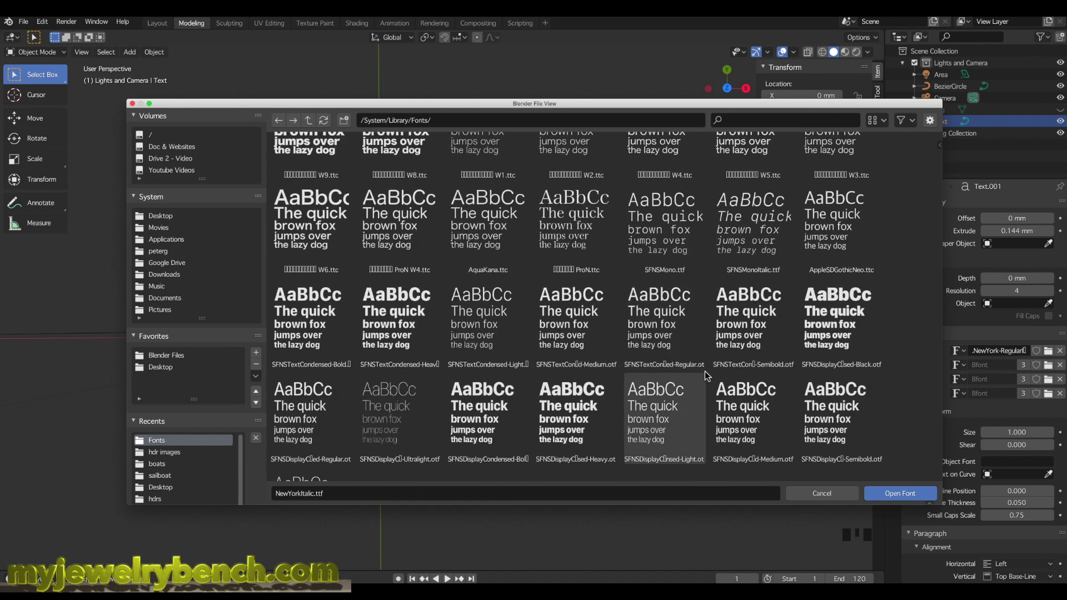
scroll(642, 337, up, 8)
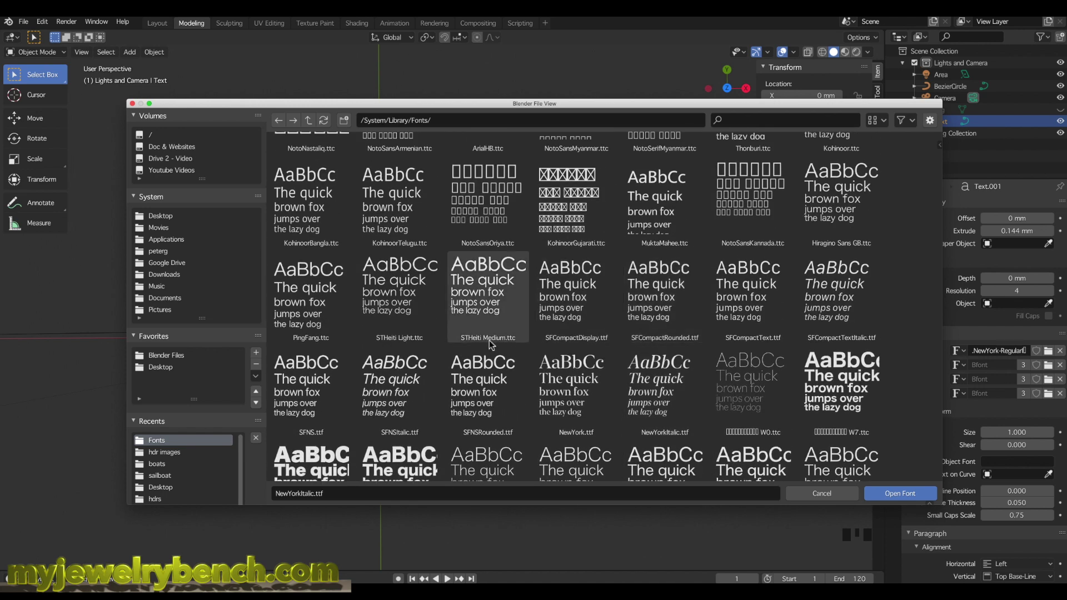
double_click(394, 380)
Step: Set the name text's extrusion to 0.114 mm
middle_drag(459, 328, 491, 332)
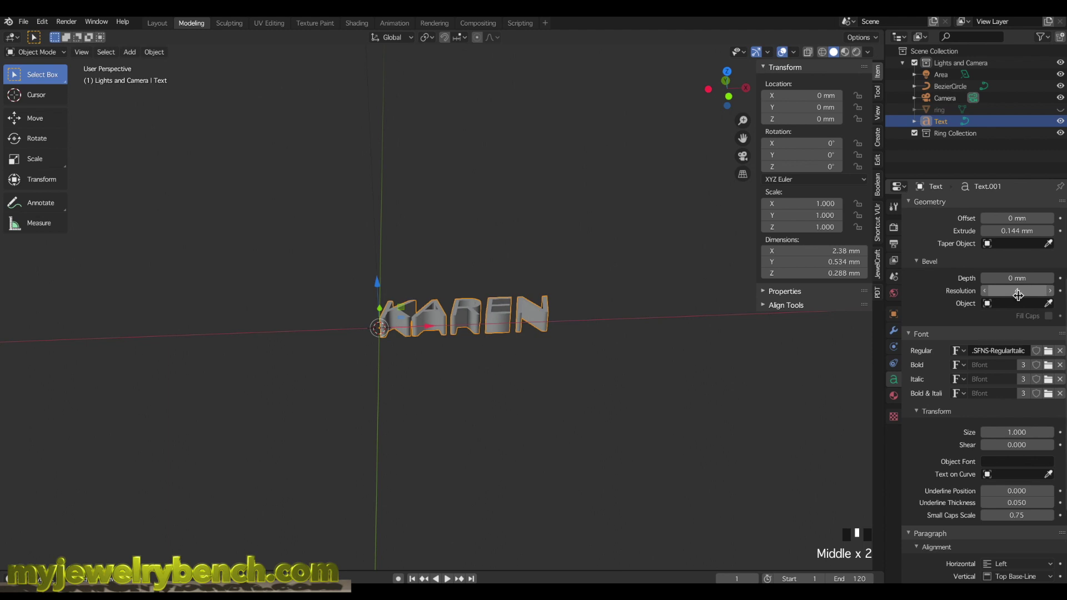
drag(1016, 230, 995, 230)
middle_click(515, 302)
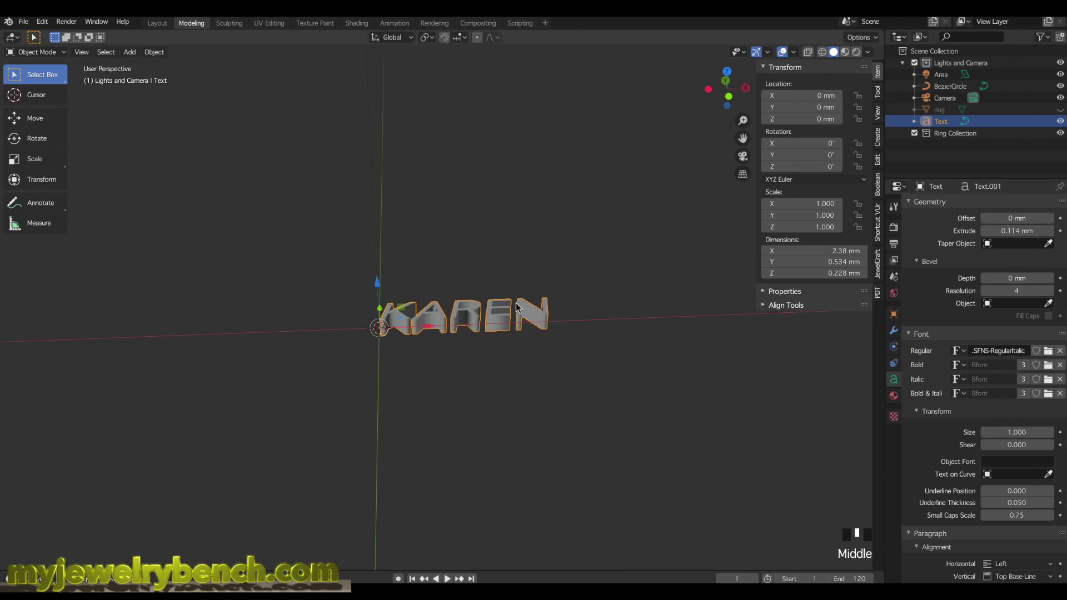
Step: Unhide the ring and scale the name text uniformly to about 2.68
click(1060, 110)
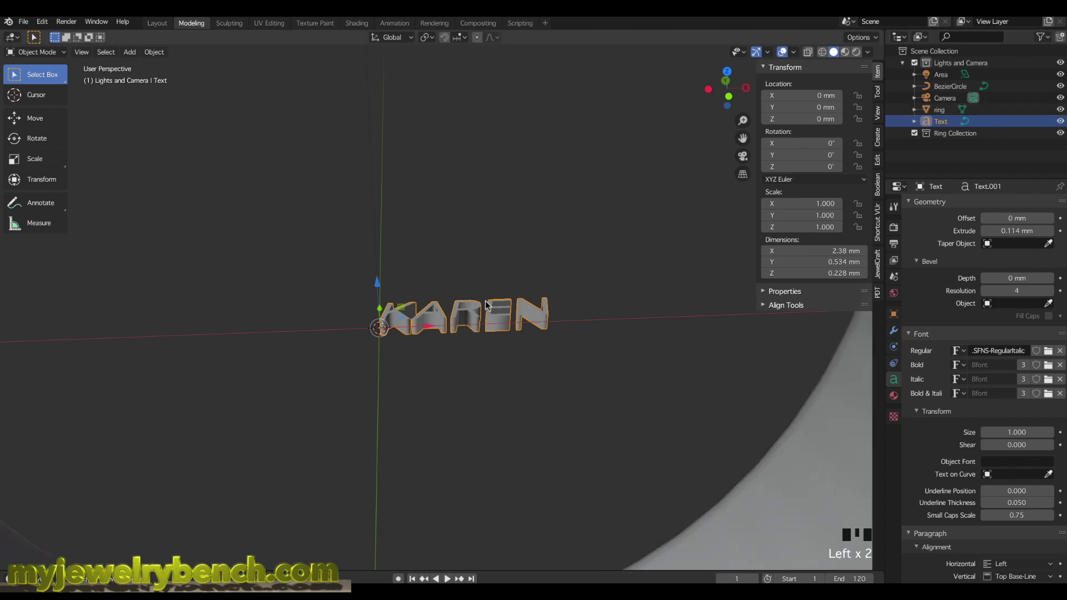
key(s)
click(667, 373)
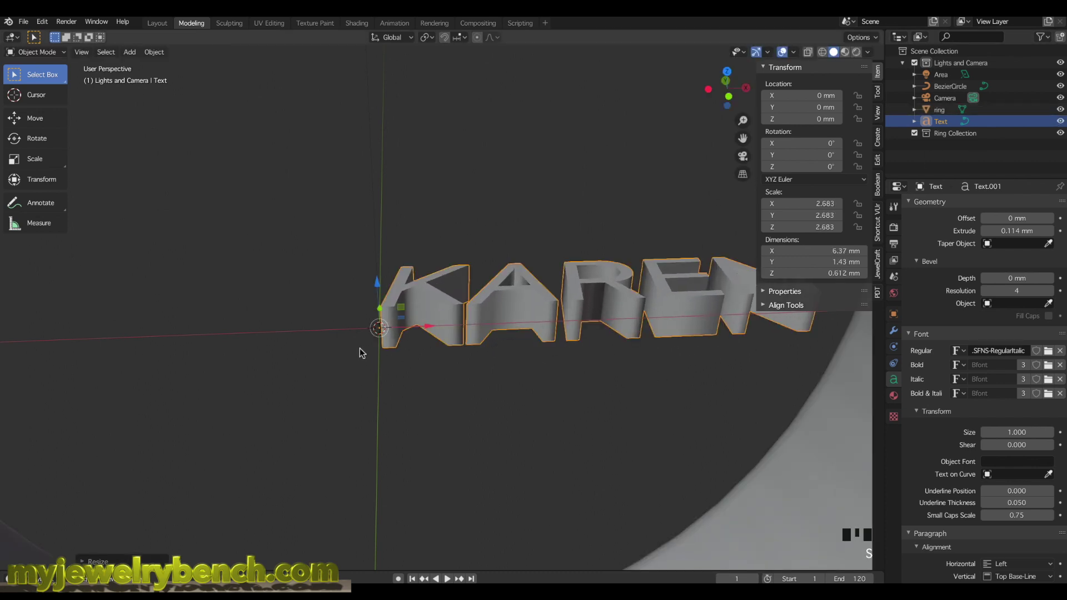
scroll(362, 353, down, 5)
mouse_move(482, 340)
middle_down()
mouse_move(479, 362)
mouse_move(482, 340)
middle_up()
Step: Convert the name text object to a mesh
click(461, 328)
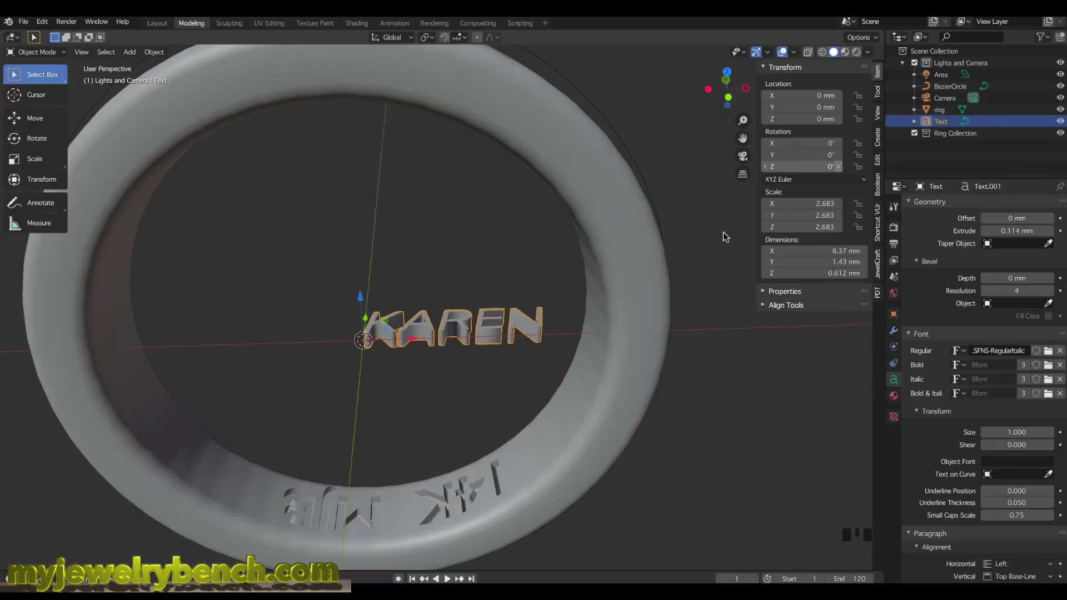
right_click(492, 340)
mouse_move(492, 340)
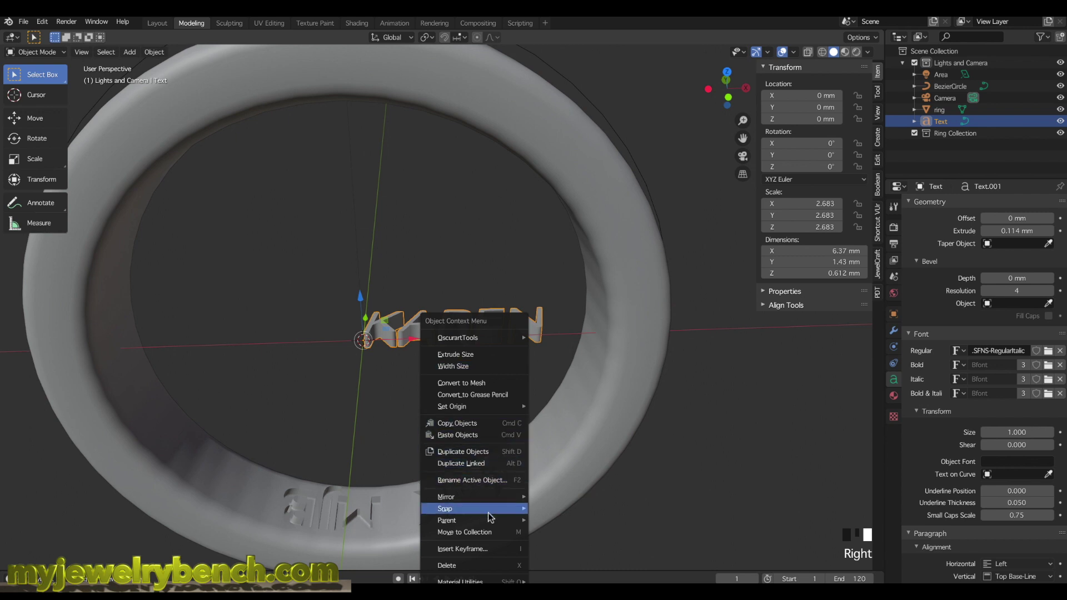
click(472, 384)
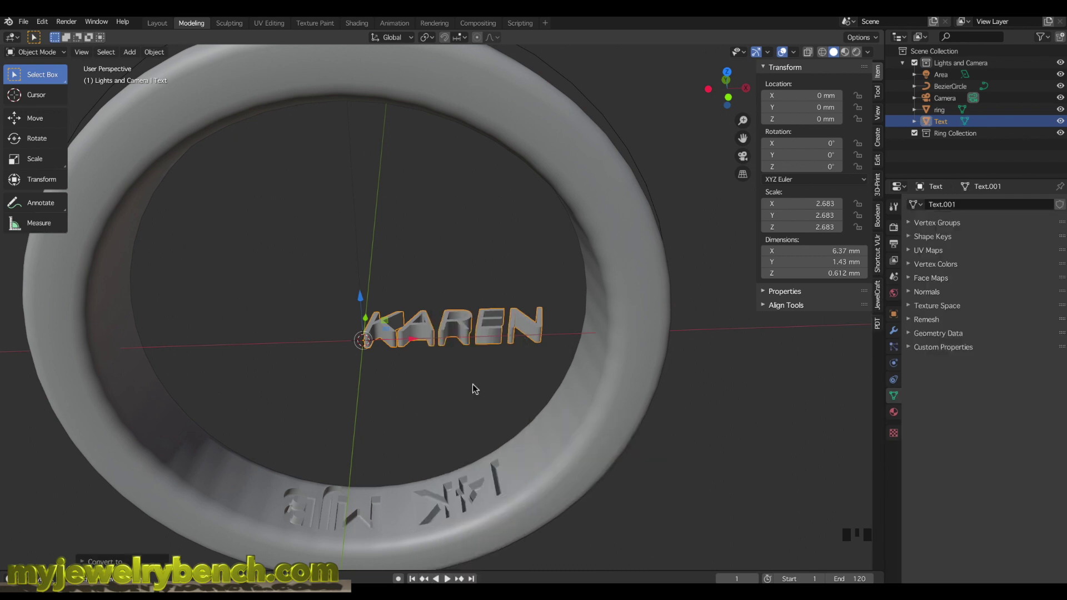
Step: Set the text mesh's origin to its center of mass (volume) and snap the text to the 3D cursor
right_click(452, 325)
mouse_move(435, 369)
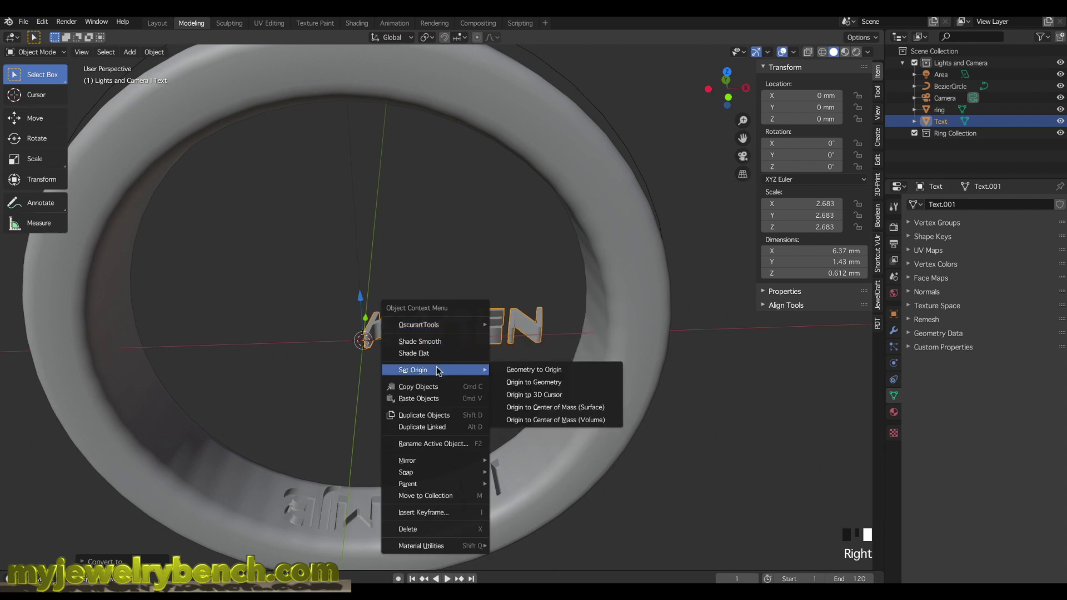
click(554, 420)
key(shift+s)
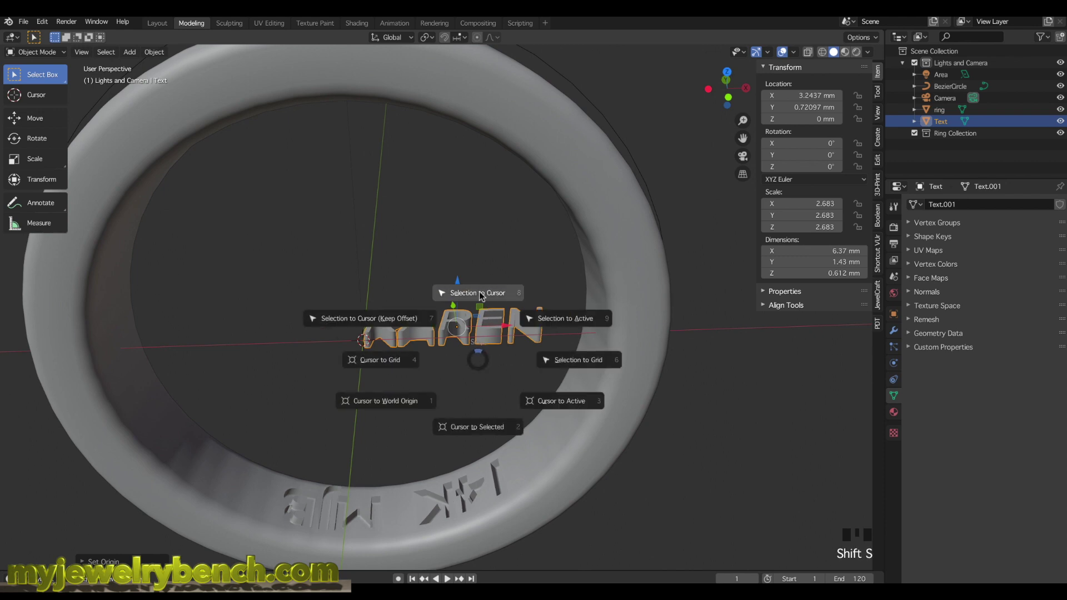
click(473, 293)
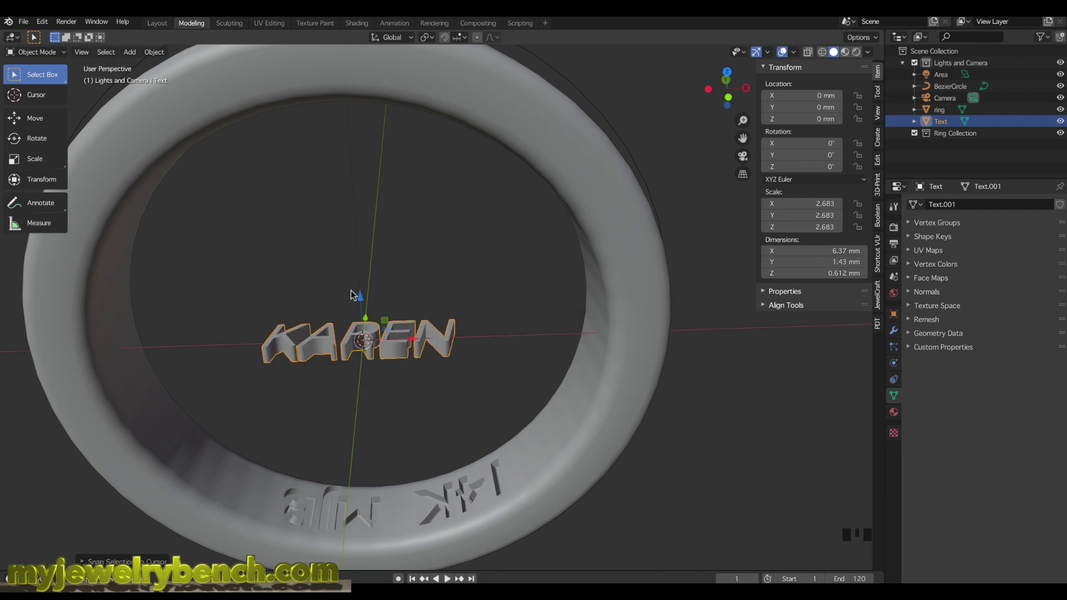
Step: Move the text straight up along Z to about 10 mm, onto the crown of the ring
drag(361, 300, 335, 525)
scroll(365, 383, down, 7)
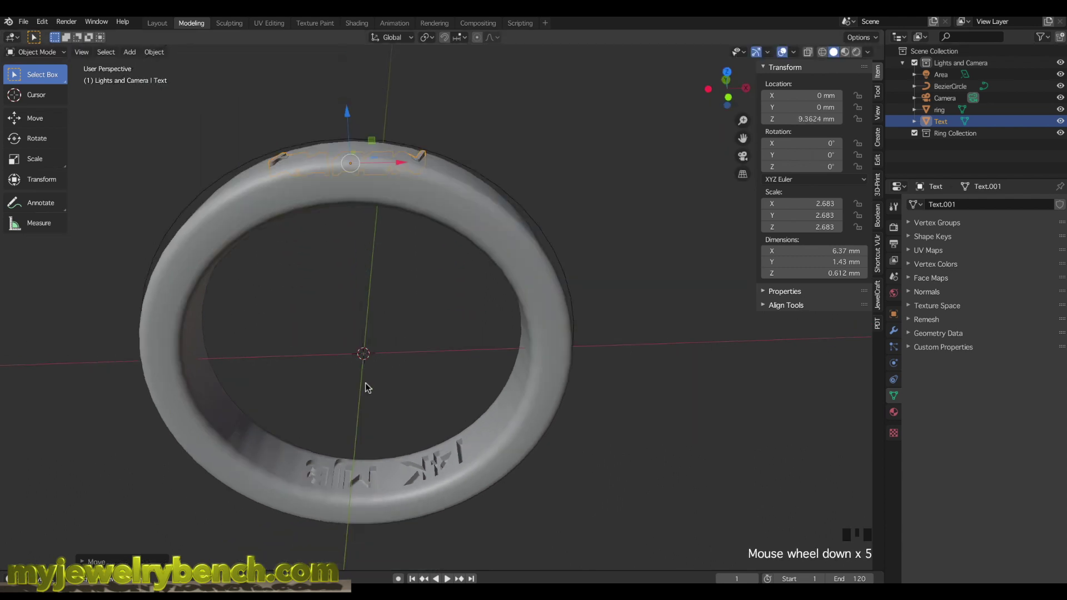
scroll(343, 232, up, 2)
drag(361, 201, 361, 183)
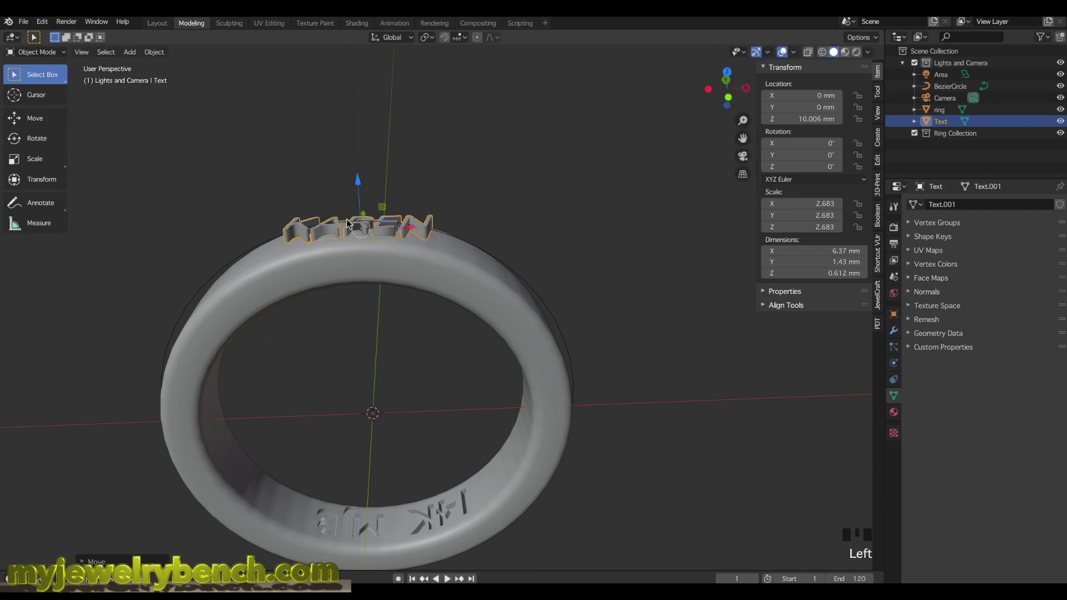
middle_drag(361, 183, 334, 259)
middle_drag(432, 263, 357, 304)
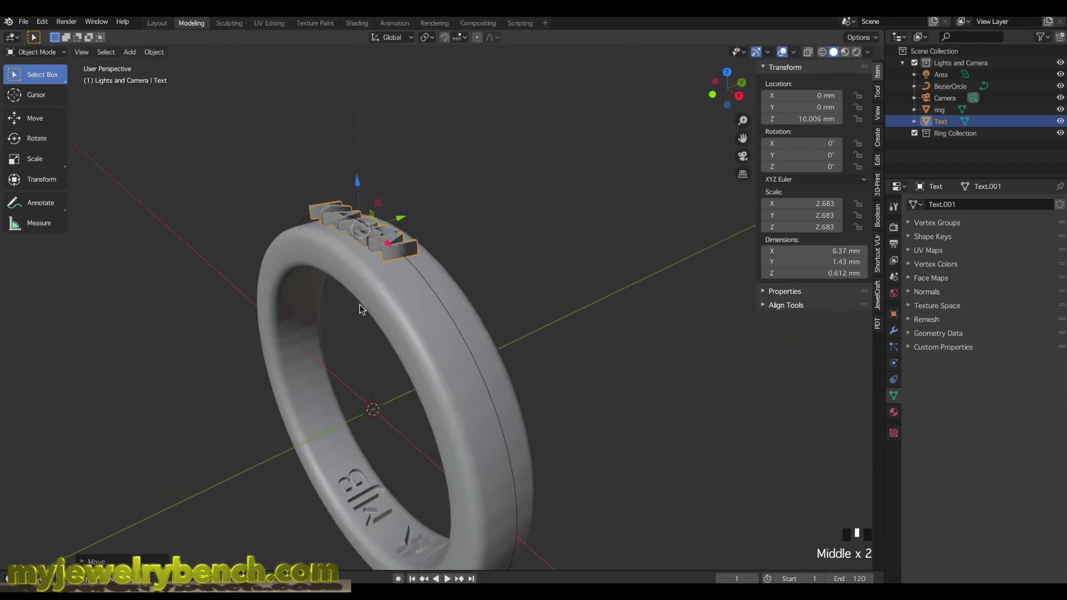
Step: Add a Curve modifier to the text mesh with BezierCircle as its curve object
click(409, 249)
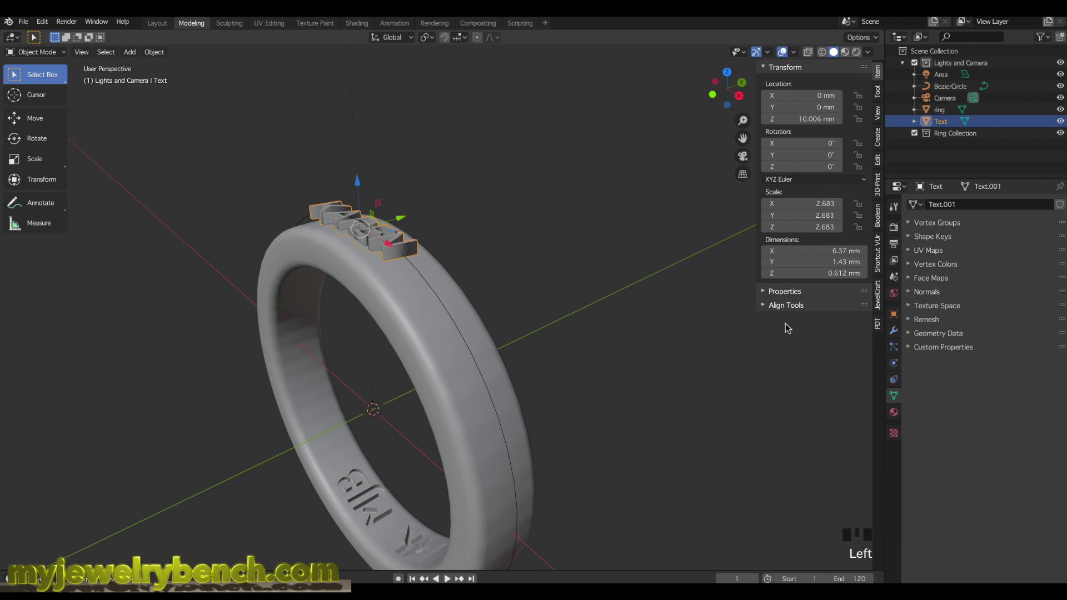
click(894, 331)
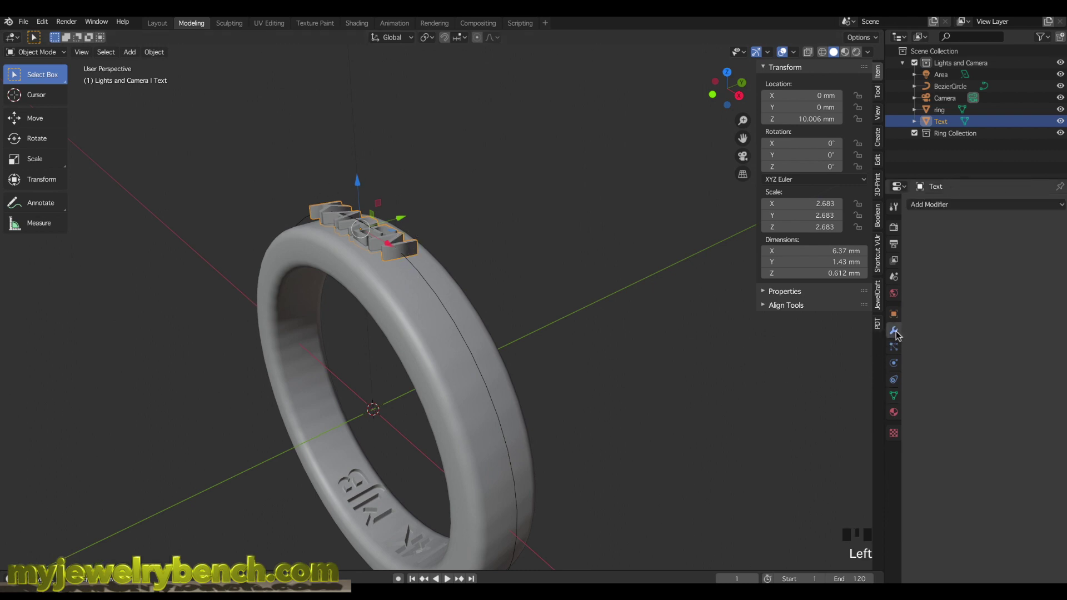
click(950, 205)
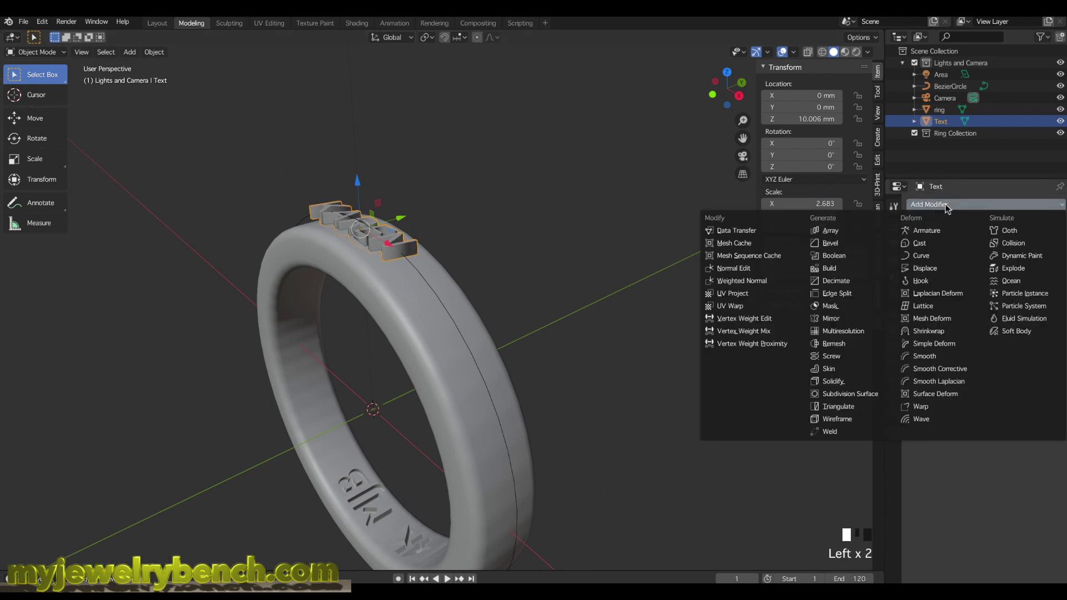
click(921, 256)
click(941, 293)
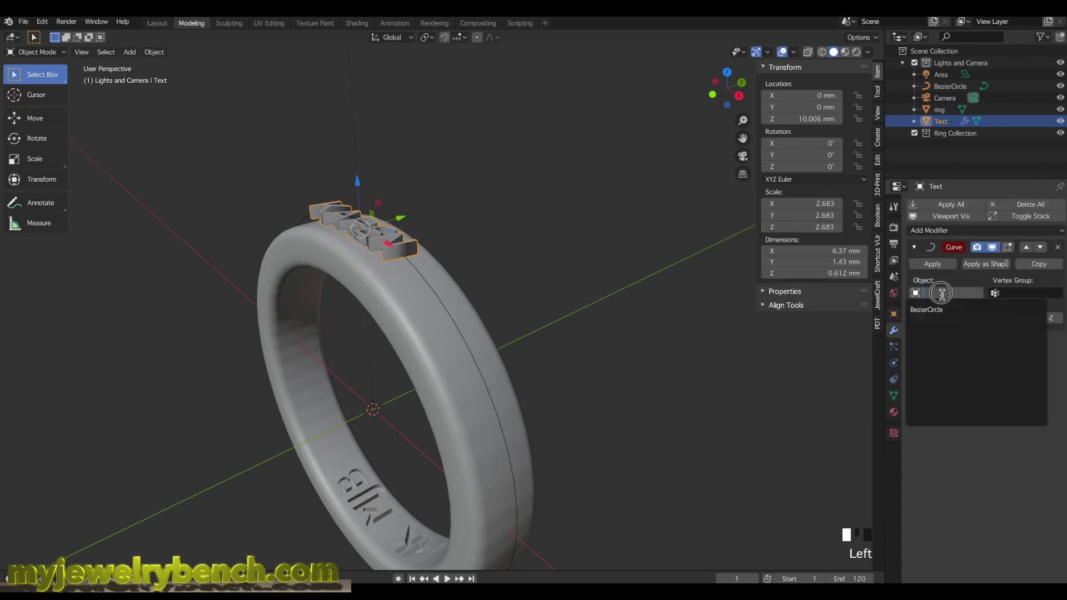
click(932, 310)
Step: Move the curved text along Z to about -20.83 mm so it sits on the ring's outer crown
middle_drag(533, 334, 503, 309)
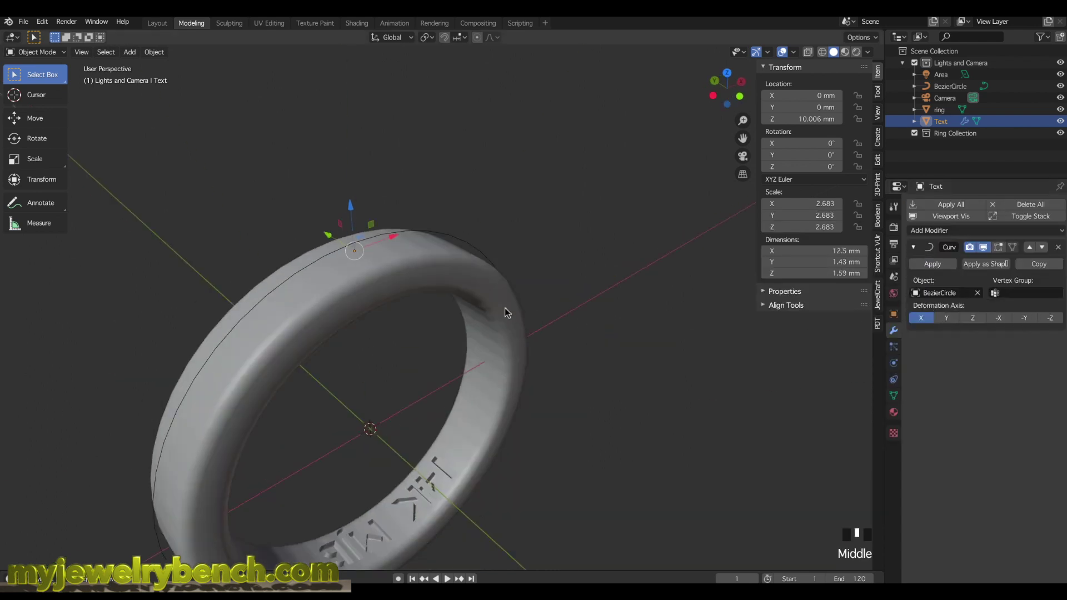
scroll(373, 278, down, 2)
middle_drag(371, 280, 341, 258)
scroll(409, 295, down, 1)
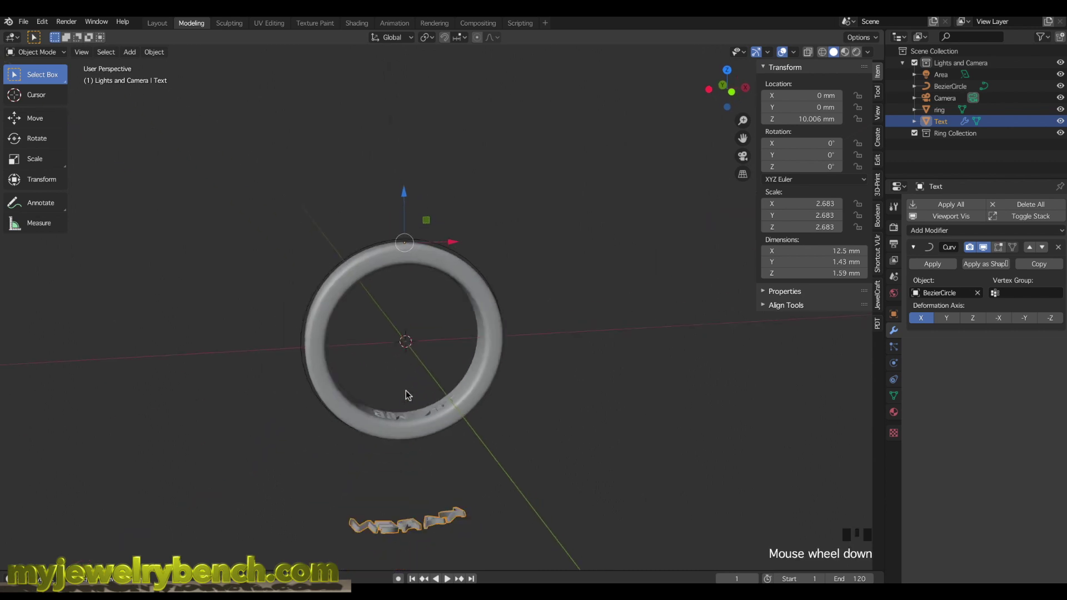
drag(405, 195, 428, 486)
middle_drag(428, 486, 388, 299)
scroll(389, 294, up, 2)
middle_drag(396, 183, 426, 362)
scroll(431, 389, down, 4)
key(KP_1)
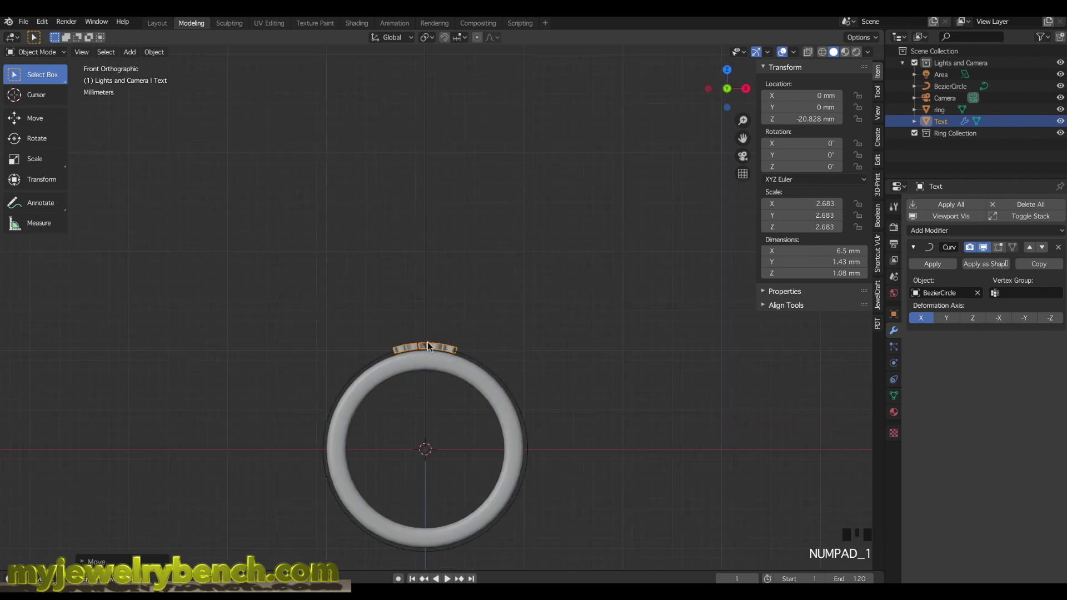
scroll(427, 344, up, 6)
Step: Scale the curved text up uniformly to about 3.84 to suit the ring's width
middle_drag(427, 358, 381, 357)
scroll(381, 357, down, 4)
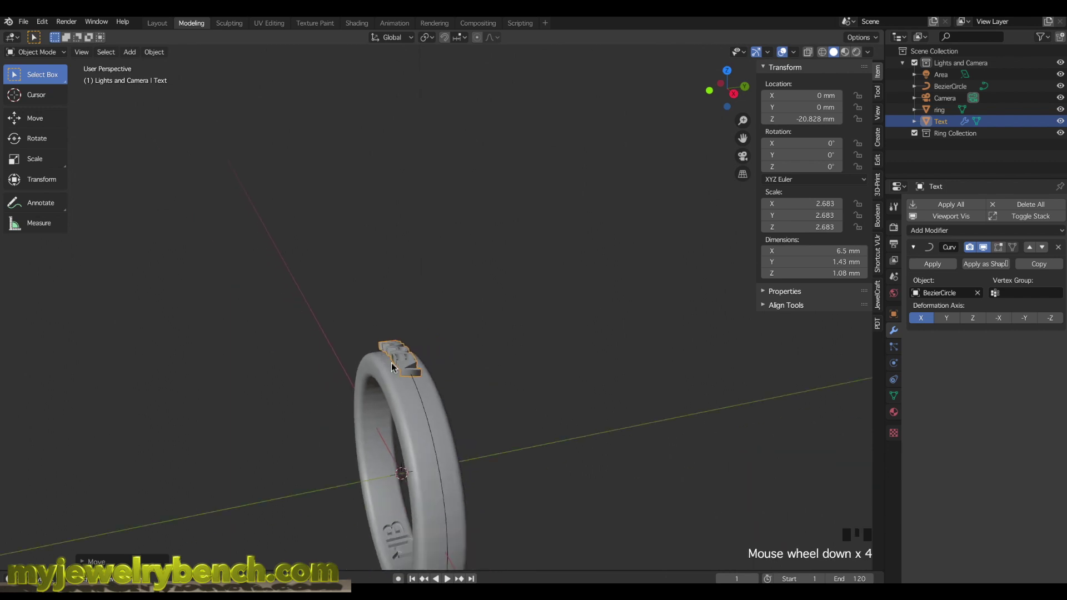
key(s)
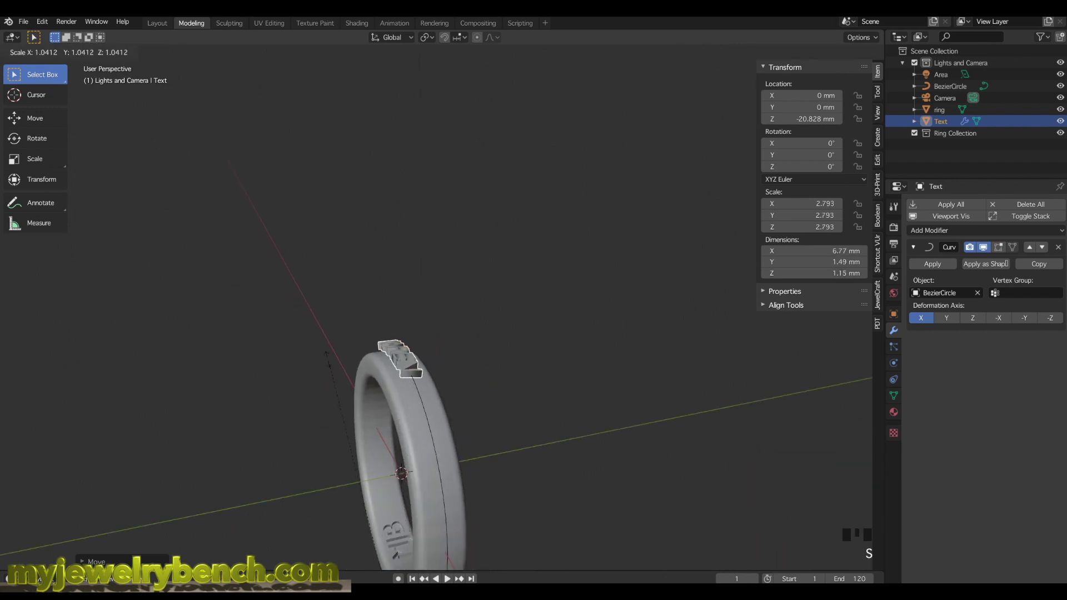
click(241, 268)
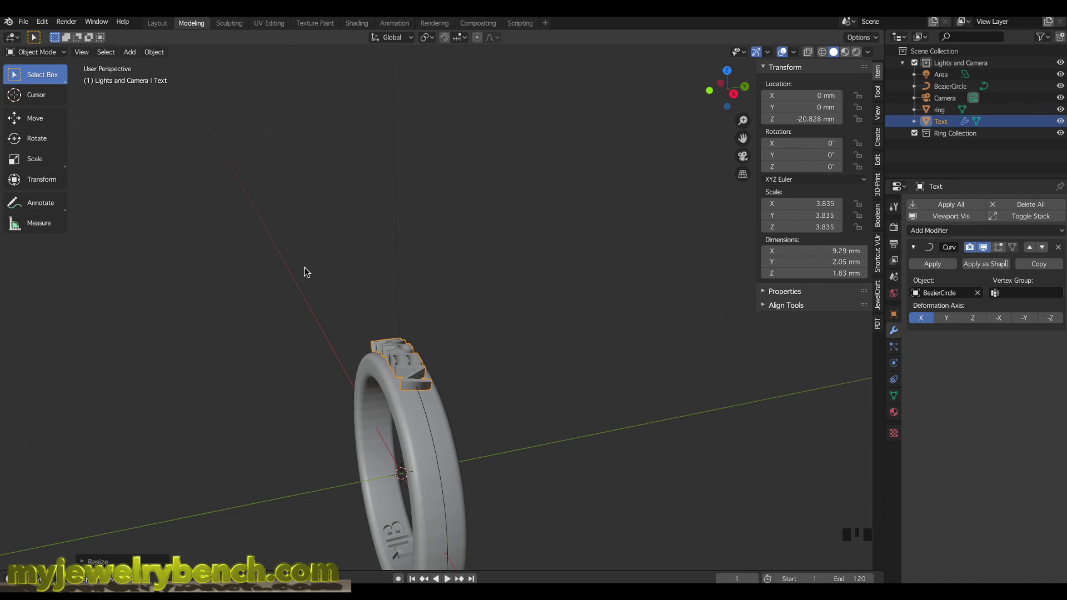
Step: Shift the text along Z to about -20.45 mm so its base sinks slightly into the ring surface
scroll(463, 383, up, 4)
middle_drag(462, 382, 392, 353)
scroll(392, 354, down, 7)
drag(375, 496, 377, 491)
middle_drag(373, 366, 432, 390)
scroll(369, 352, up, 2)
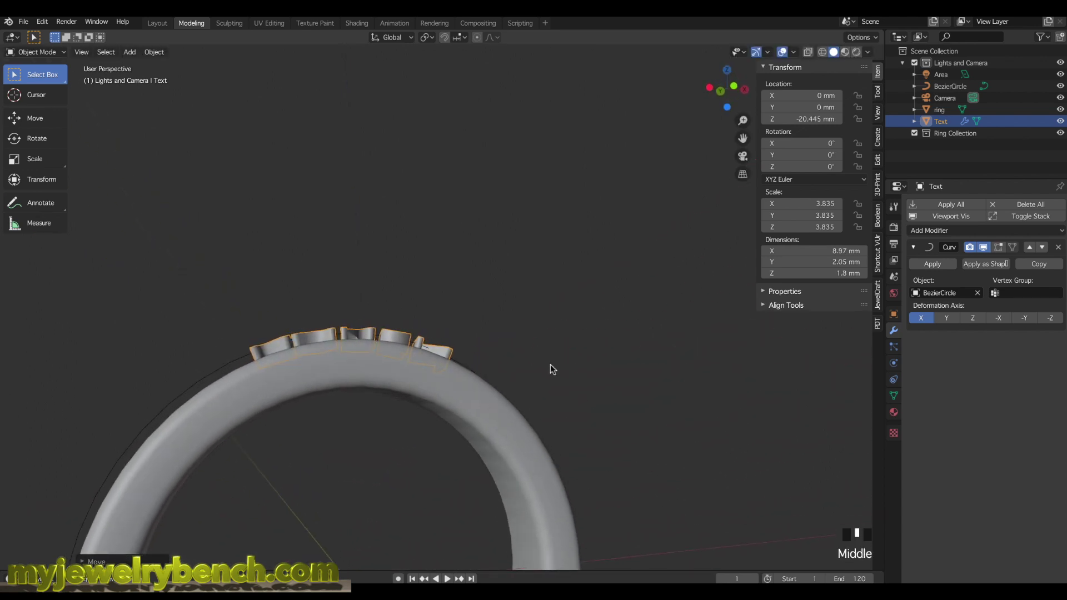
scroll(542, 389, down, 4)
middle_drag(533, 407, 477, 345)
scroll(475, 350, up, 4)
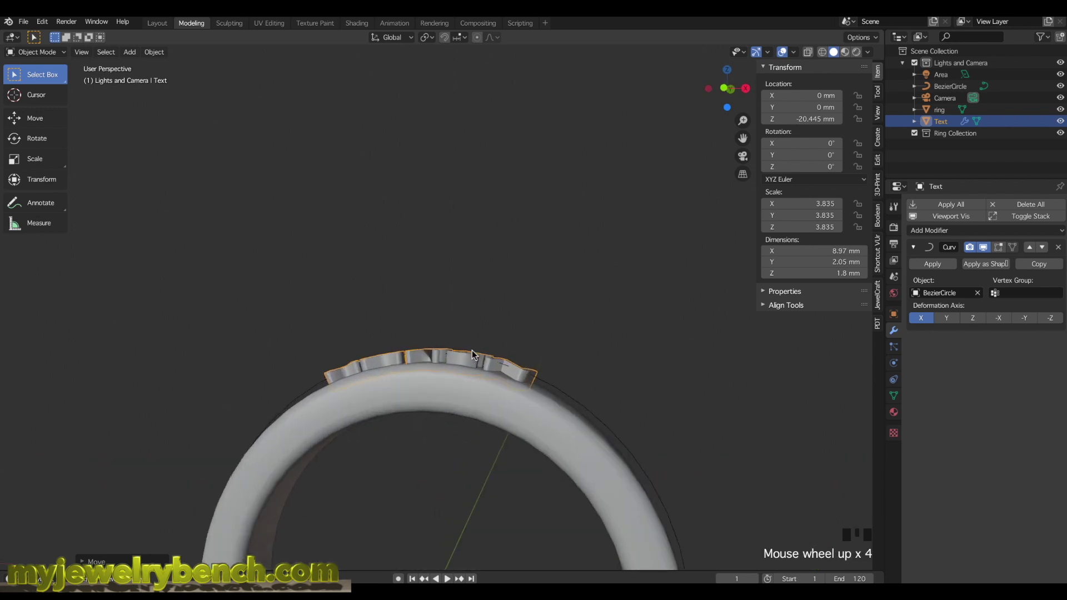
Step: Apply the text's Curve modifier and delete the BezierCircle guide curve
click(932, 264)
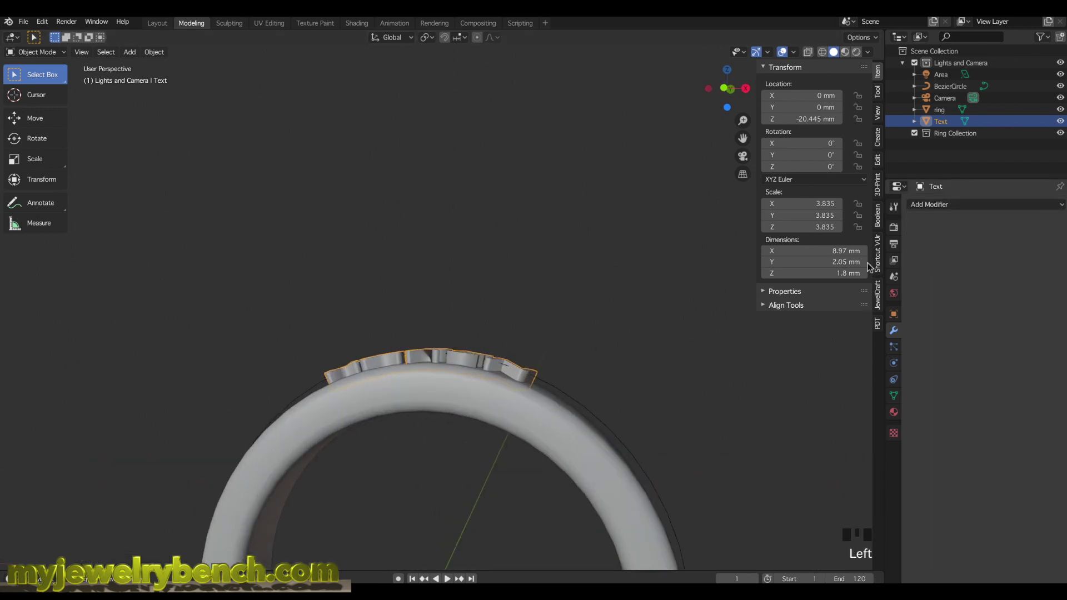
middle_drag(551, 309, 562, 300)
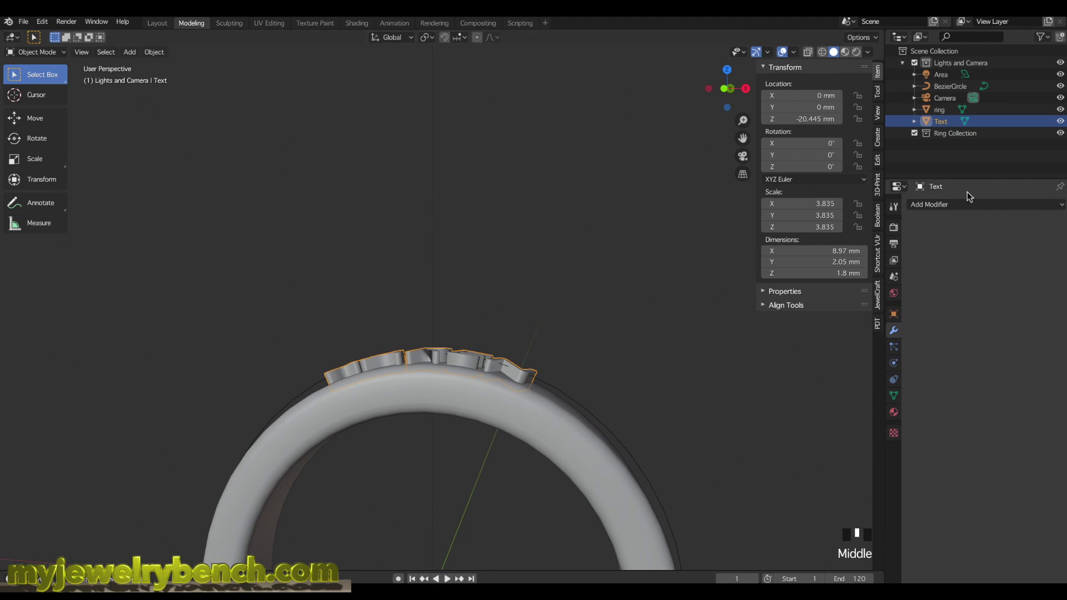
click(944, 88)
right_click(959, 86)
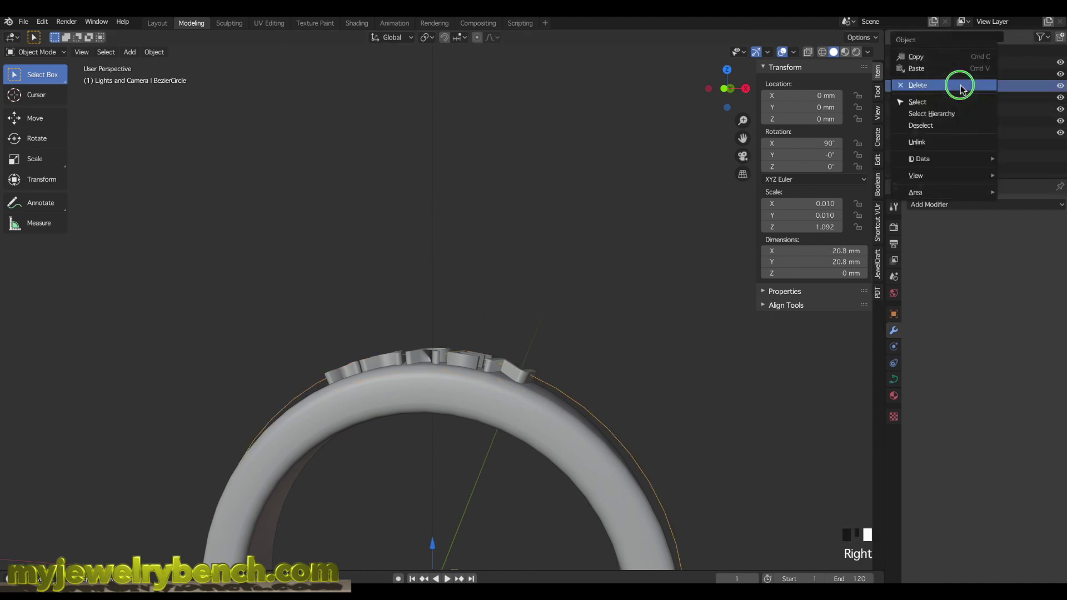
click(922, 85)
middle_drag(533, 327, 495, 336)
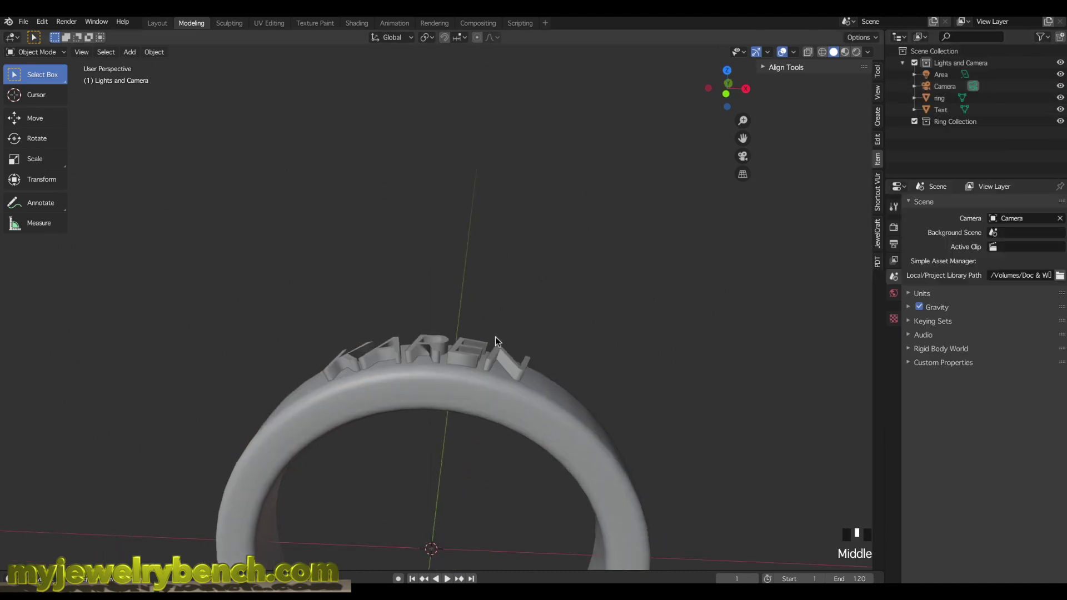
Step: Select the raised name text and examine how its letters meet the ring from several angles
click(441, 353)
click(441, 353)
middle_drag(422, 365, 419, 335)
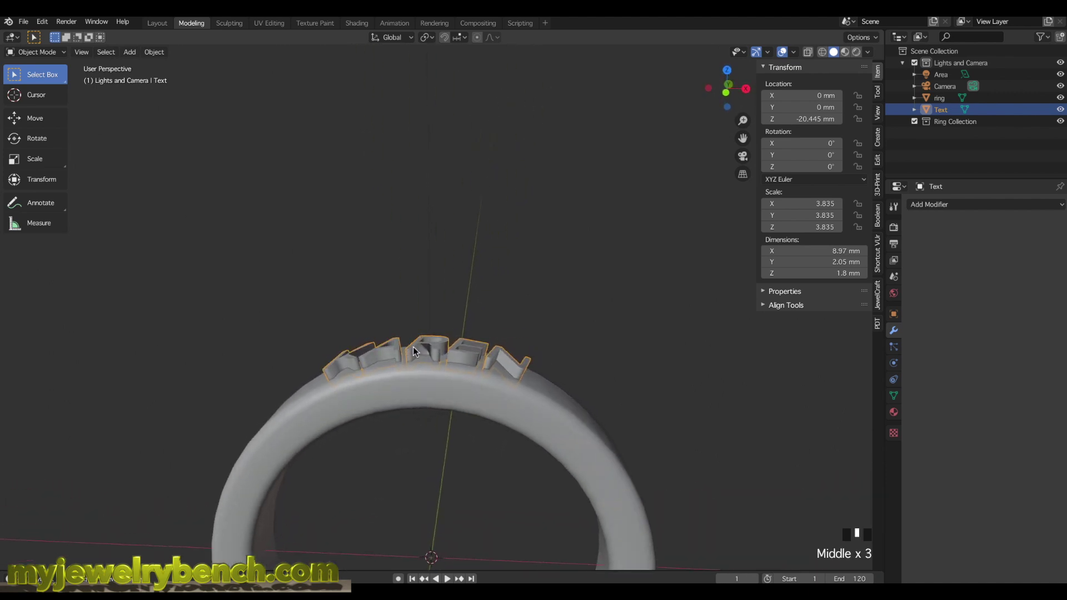
middle_drag(431, 345, 451, 444)
scroll(450, 478, down, 4)
scroll(482, 525, up, 4)
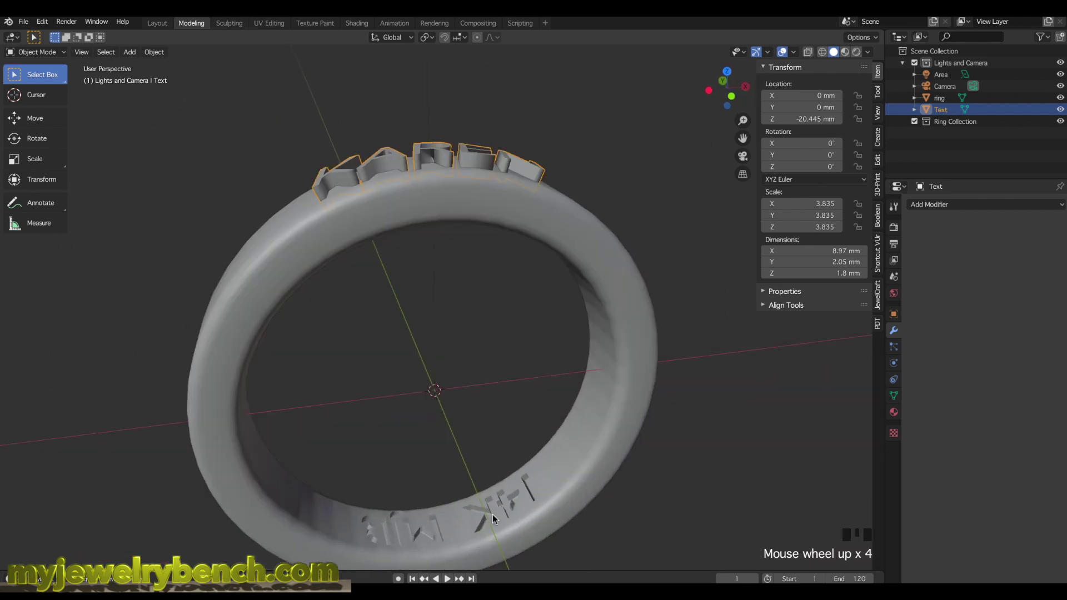
Step: Inspect the name text's mesh in Edit Mode and check how its letters sit along the ring's outer curve
click(395, 156)
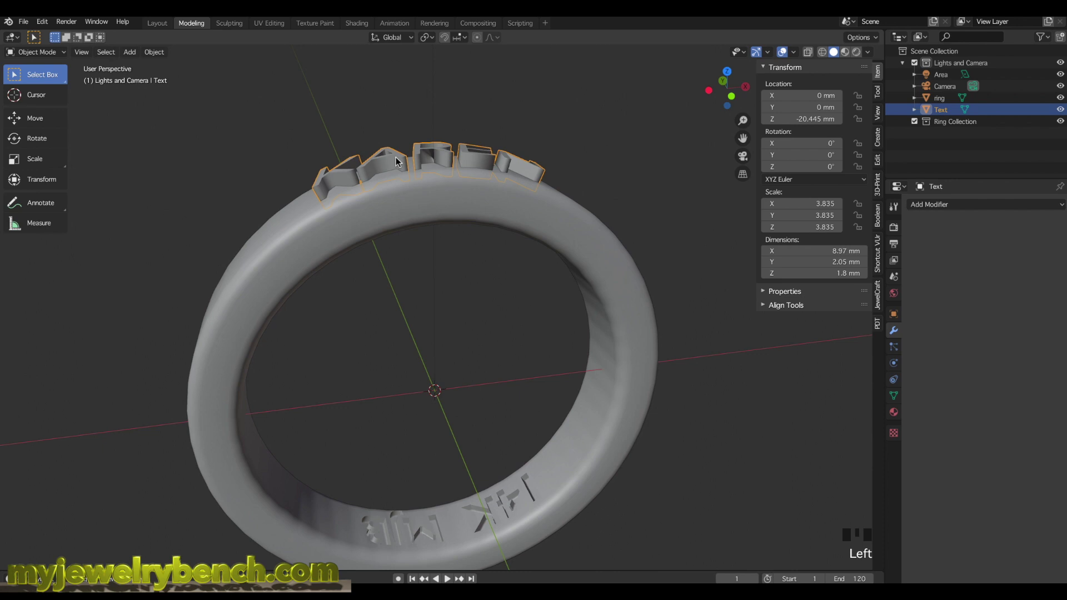
key(Tab)
middle_drag(397, 155, 423, 142)
scroll(462, 182, up, 3)
middle_drag(462, 181, 540, 216)
middle_drag(390, 162, 363, 152)
key(Tab)
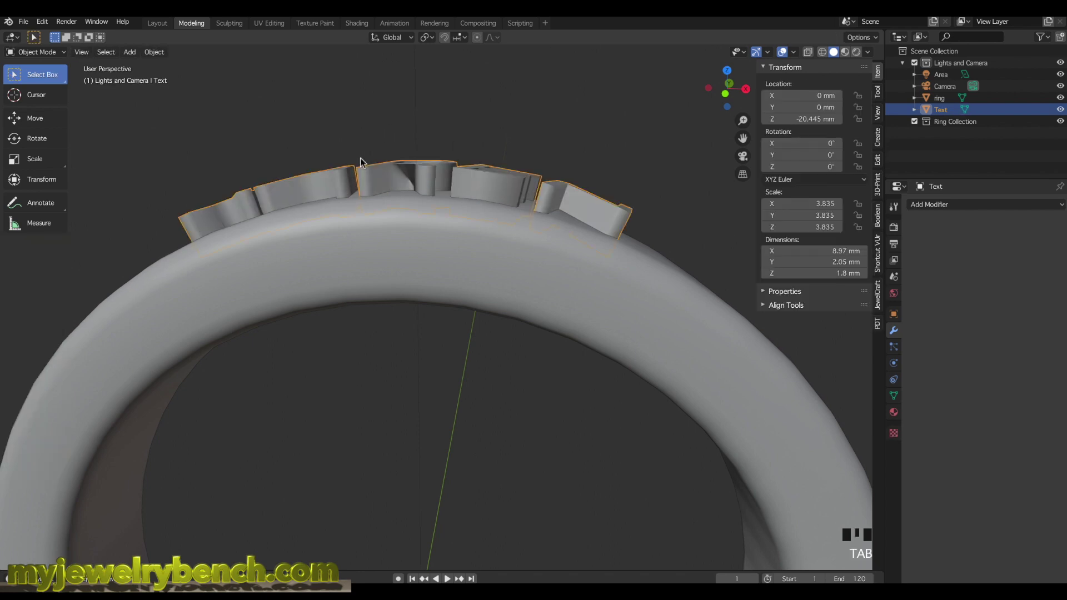
middle_drag(428, 168, 427, 188)
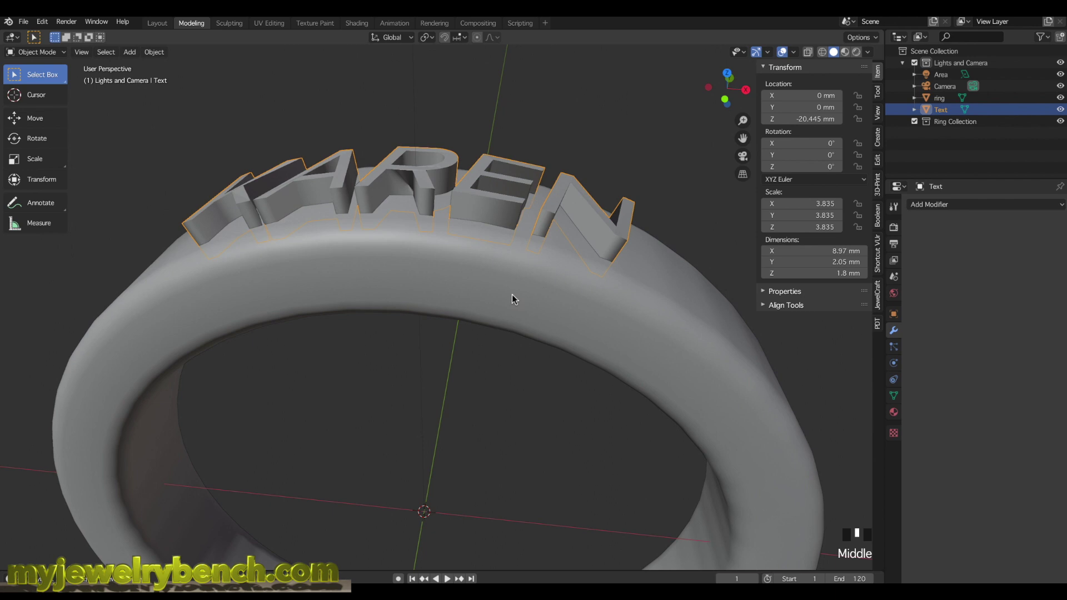
Step: Cut the name text out of the ring's outer surface with an Auto Boolean Difference
shift+click(667, 310)
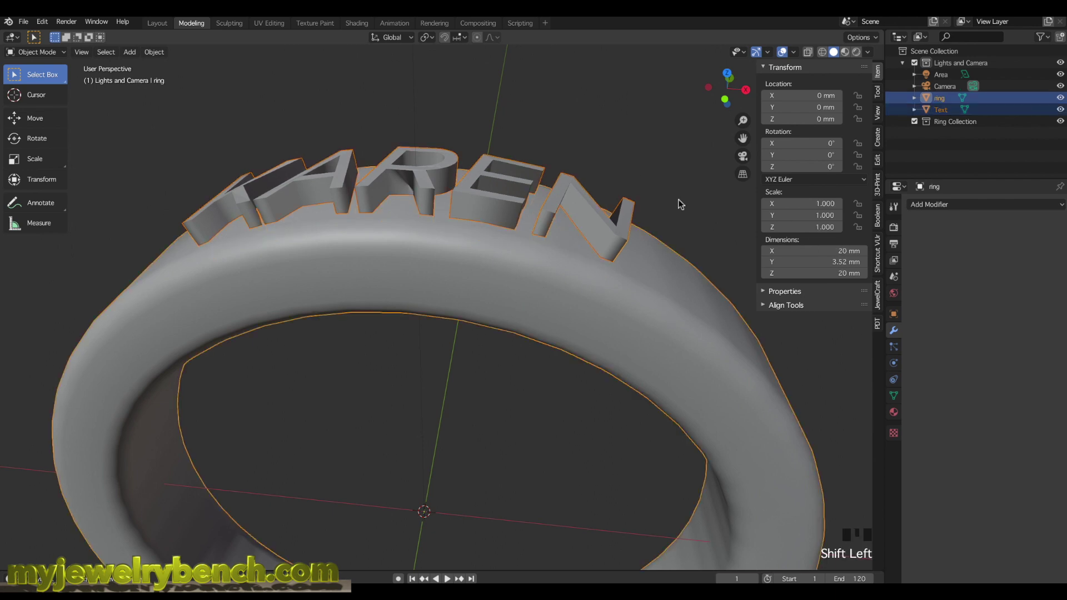
click(878, 216)
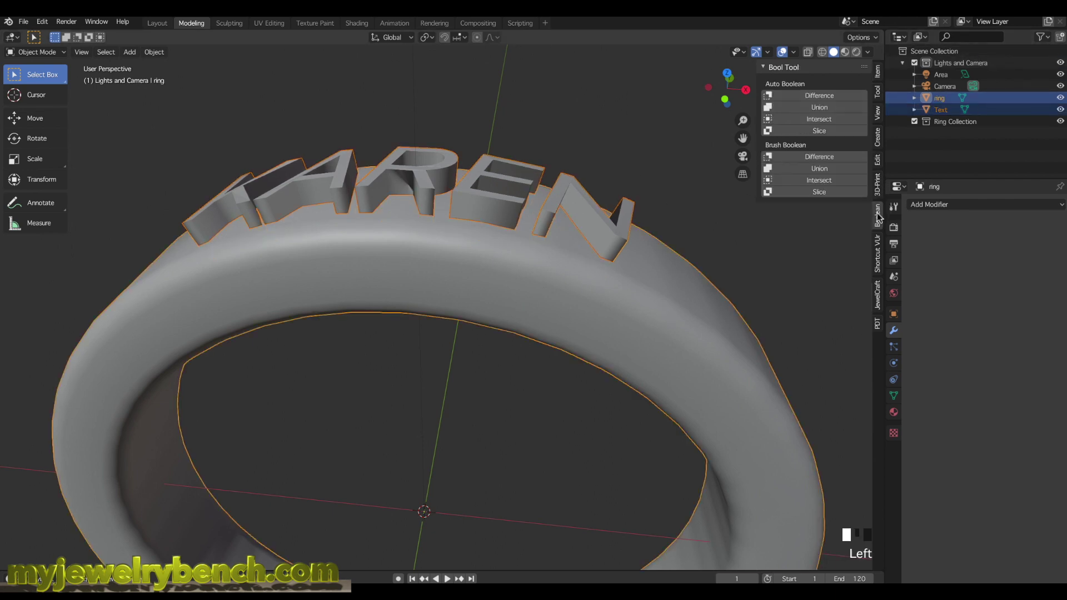
click(815, 98)
middle_drag(492, 125, 485, 158)
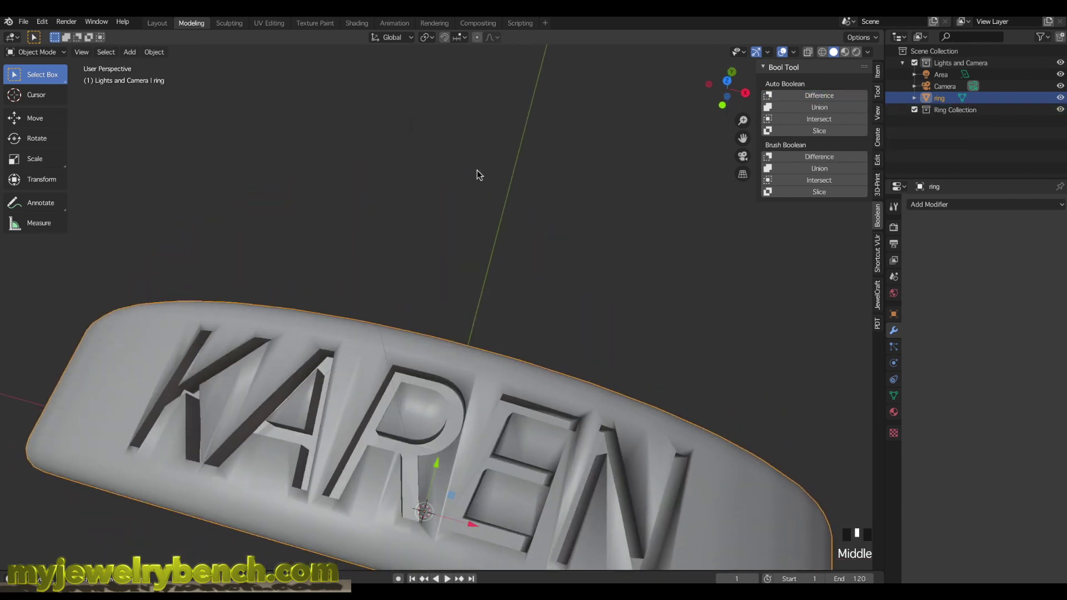
Step: Add an Edge Split modifier with a 30° split angle to the ring and apply it to clean up the shading
scroll(407, 258, down, 2)
scroll(402, 365, down, 1)
scroll(416, 359, up, 2)
middle_drag(394, 331, 589, 332)
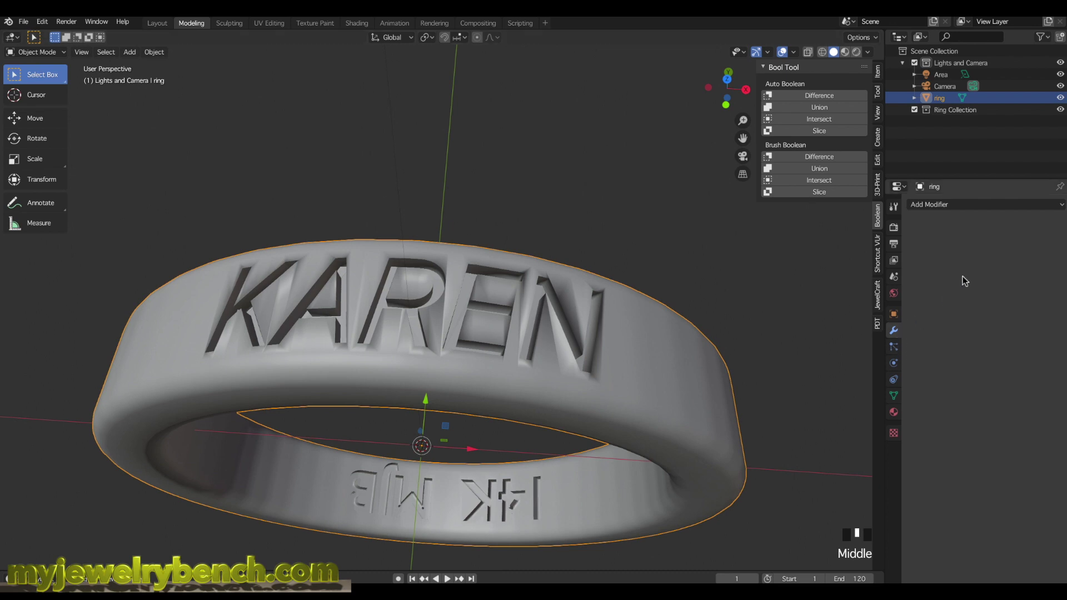
click(978, 206)
click(837, 293)
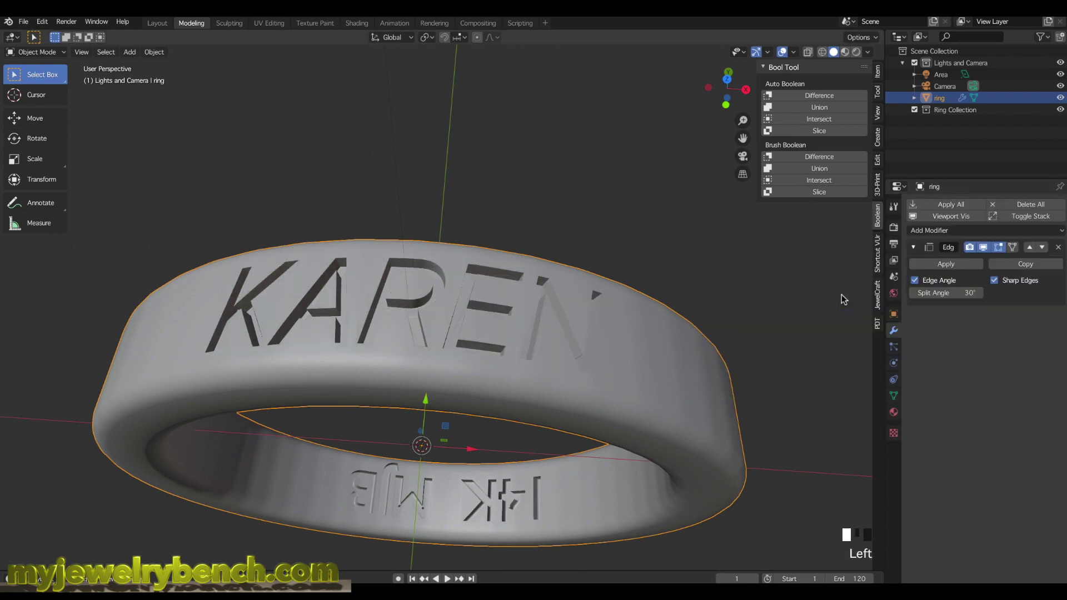
click(945, 264)
Step: Examine the finished ring from several angles, checking the engraved outer name and the 14K MJB stamp inside
middle_drag(517, 355, 399, 286)
middle_drag(448, 249, 478, 495)
scroll(482, 503, down, 2)
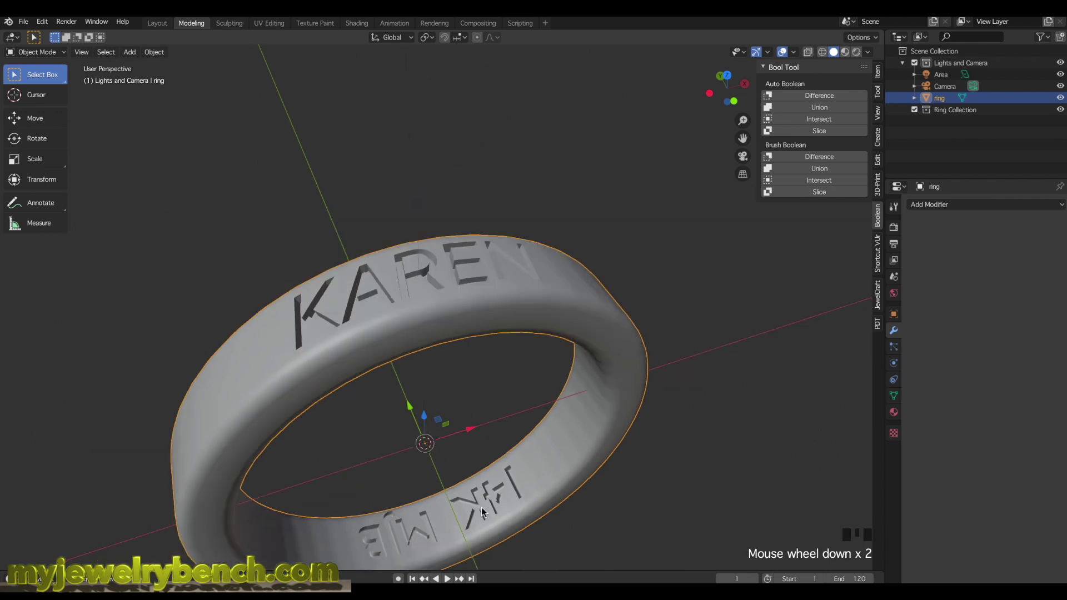
scroll(399, 215, down, 4)
scroll(450, 398, up, 4)
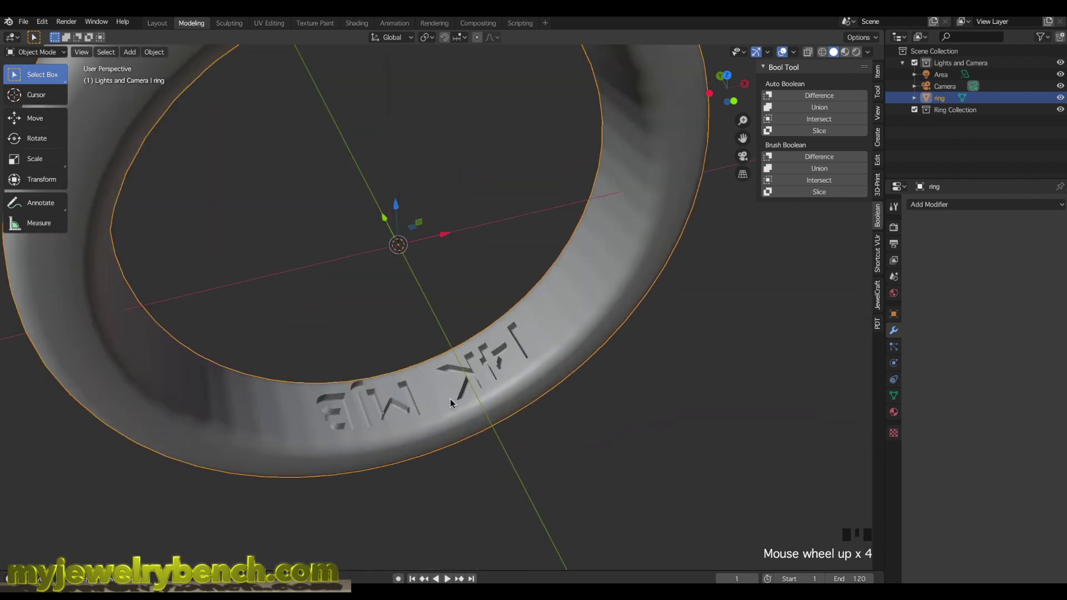
scroll(437, 226, down, 4)
scroll(436, 225, up, 2)
middle_drag(411, 202, 478, 284)
scroll(452, 327, down, 3)
scroll(428, 374, up, 3)
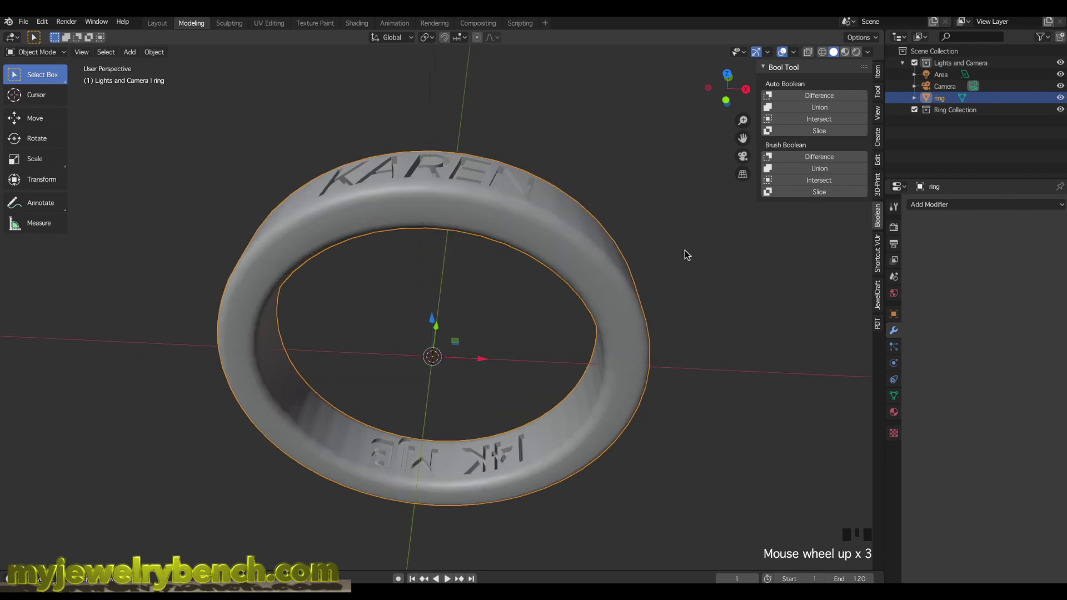
mouse_move(425, 183)
middle_down()
mouse_move(463, 178)
mouse_move(429, 185)
middle_up()
scroll(450, 265, down, 2)
scroll(451, 271, up, 1)
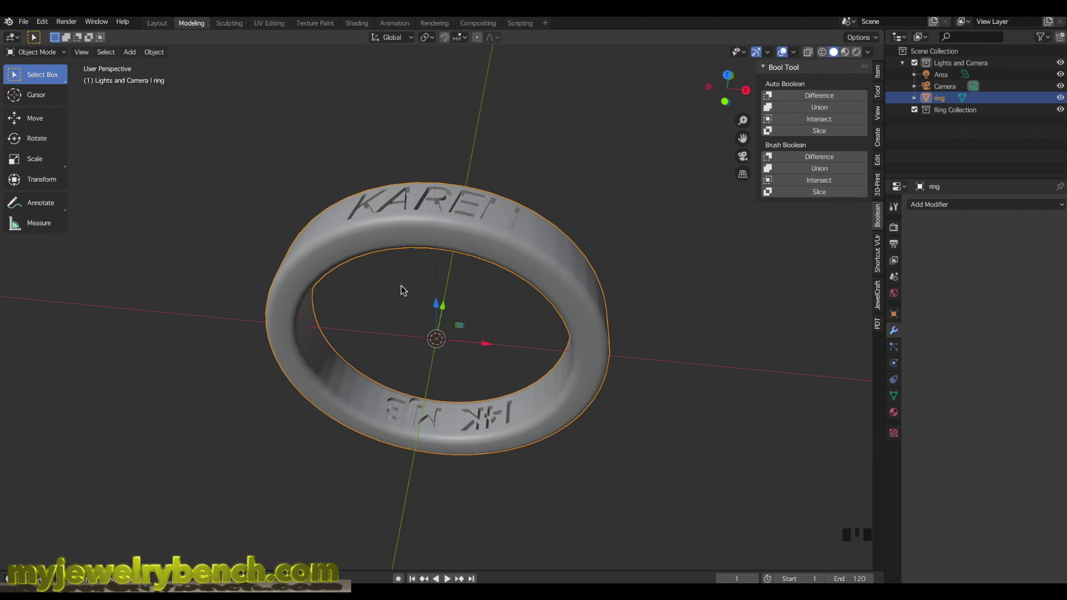
mouse_move(453, 268)
middle_down()
mouse_move(467, 271)
mouse_move(445, 274)
middle_up()
mouse_move(405, 317)
middle_down()
mouse_move(389, 312)
mouse_move(401, 305)
middle_up()
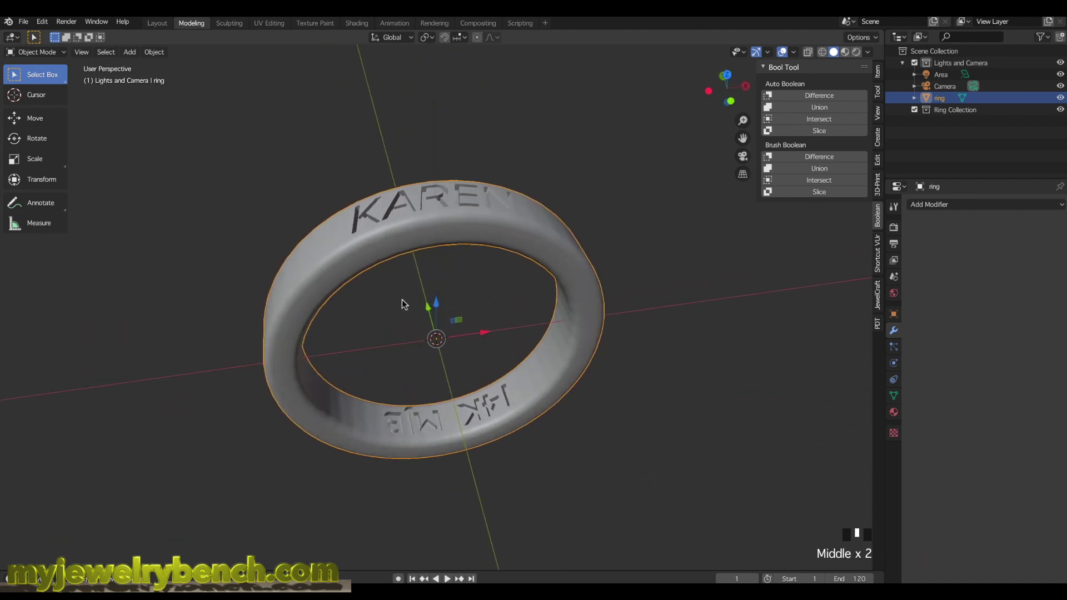